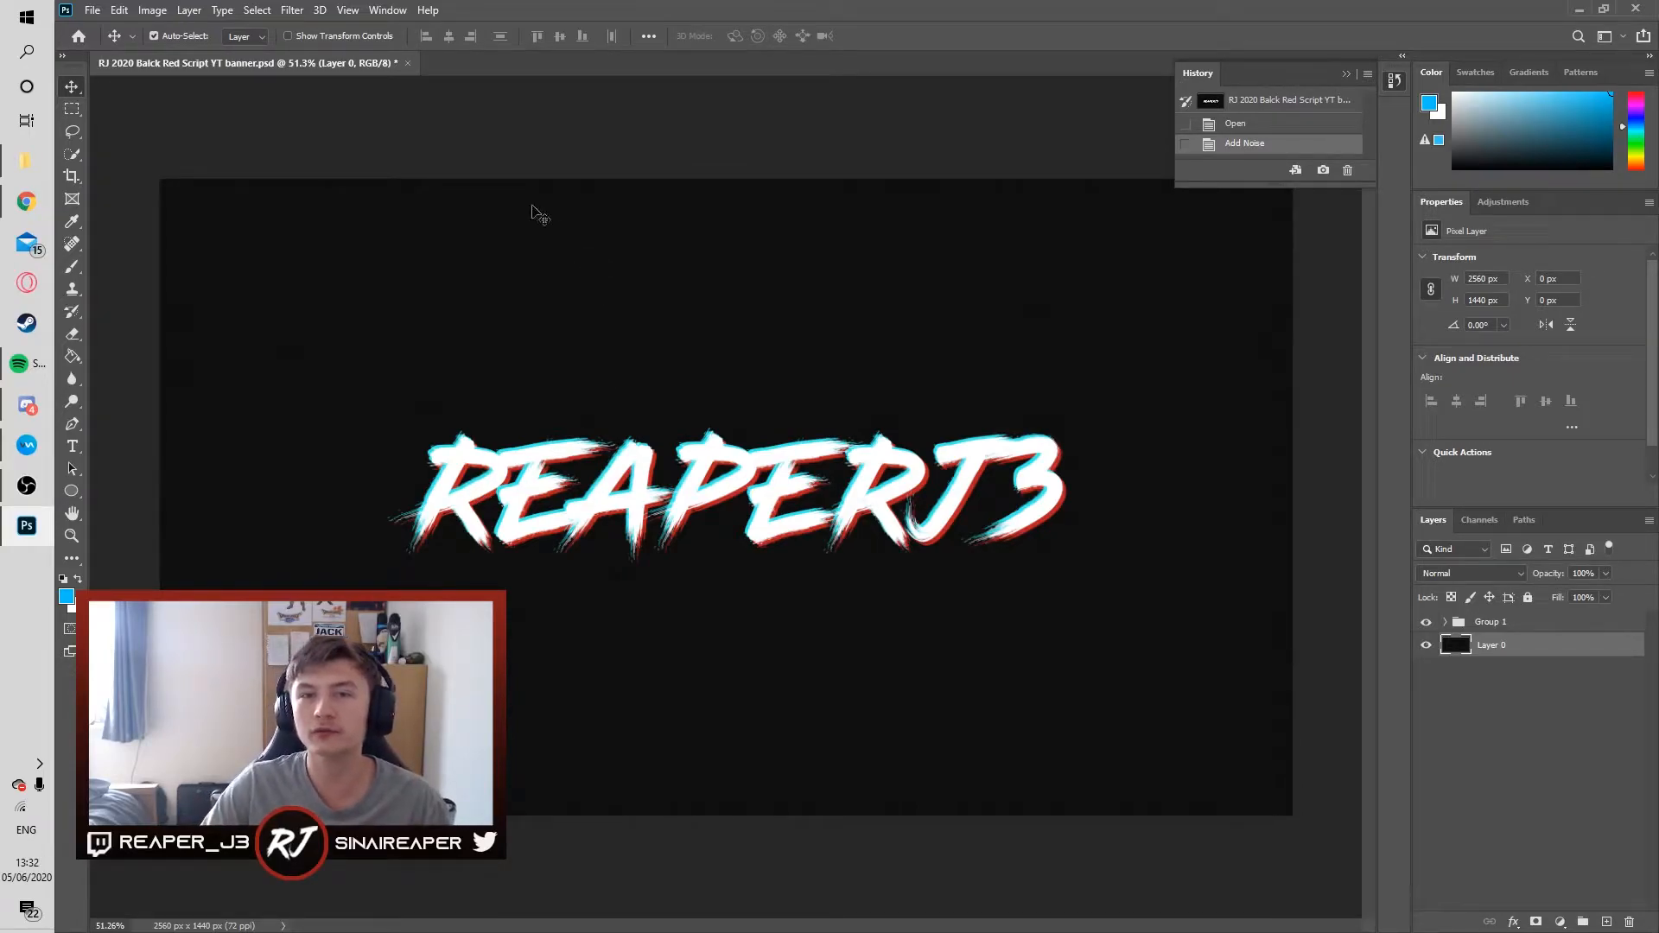
Step: Create a new 3000 x 1000 px RGB document at 72 ppi and unlock its background layer
left_click(91, 11)
left_click(108, 27)
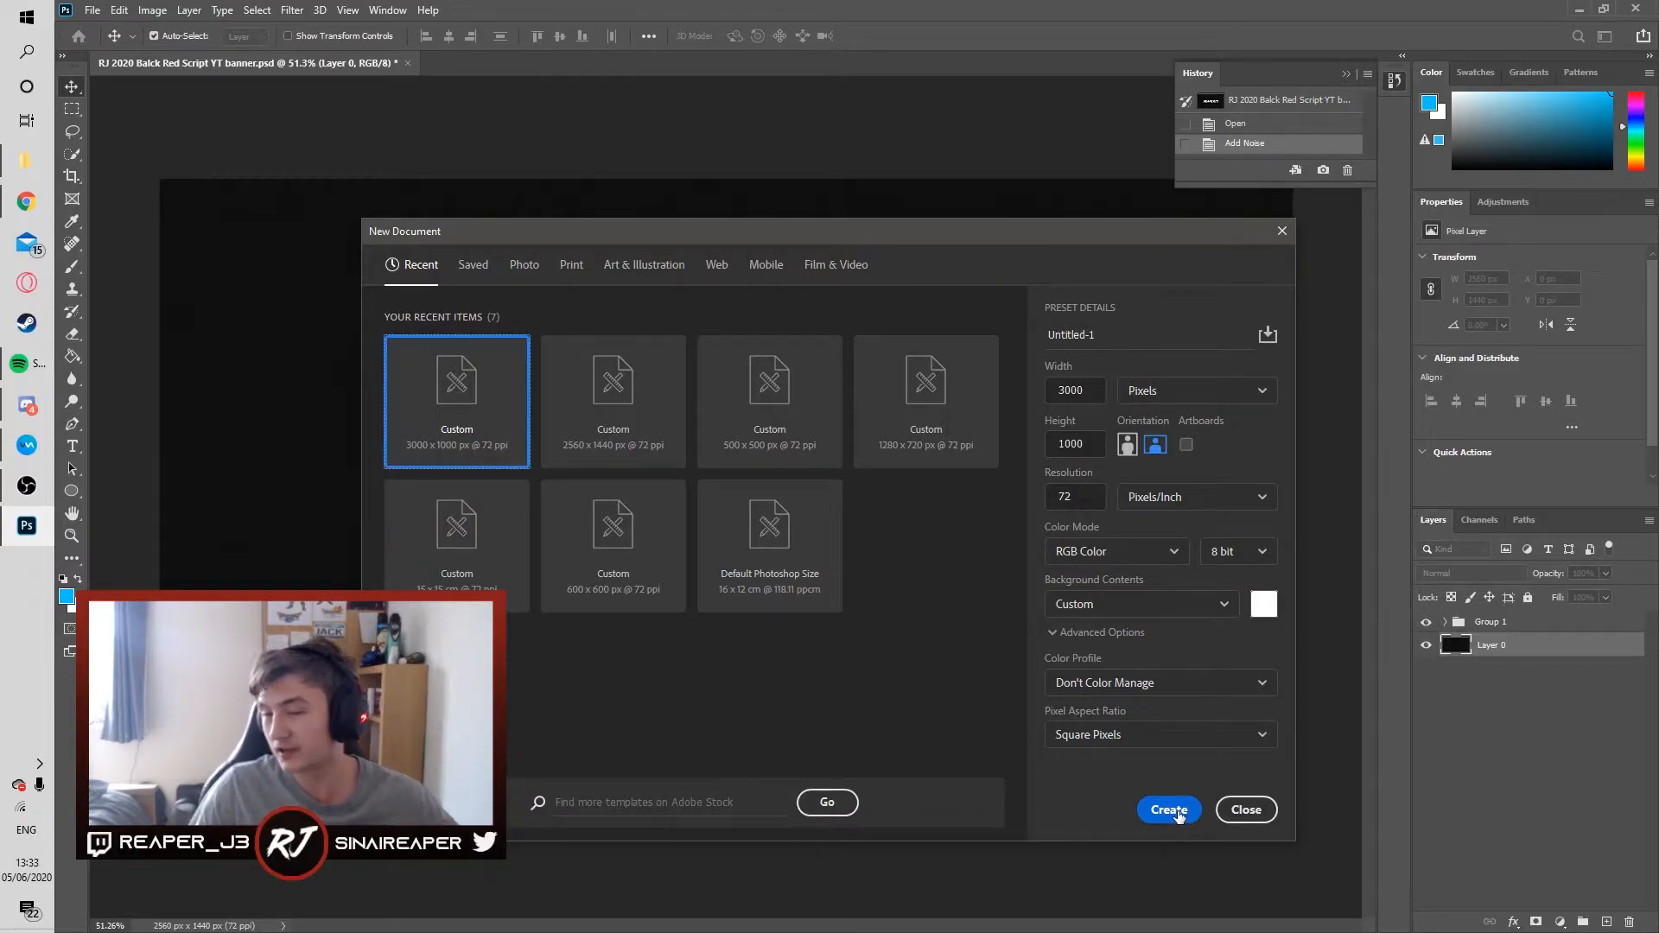
left_click(1179, 811)
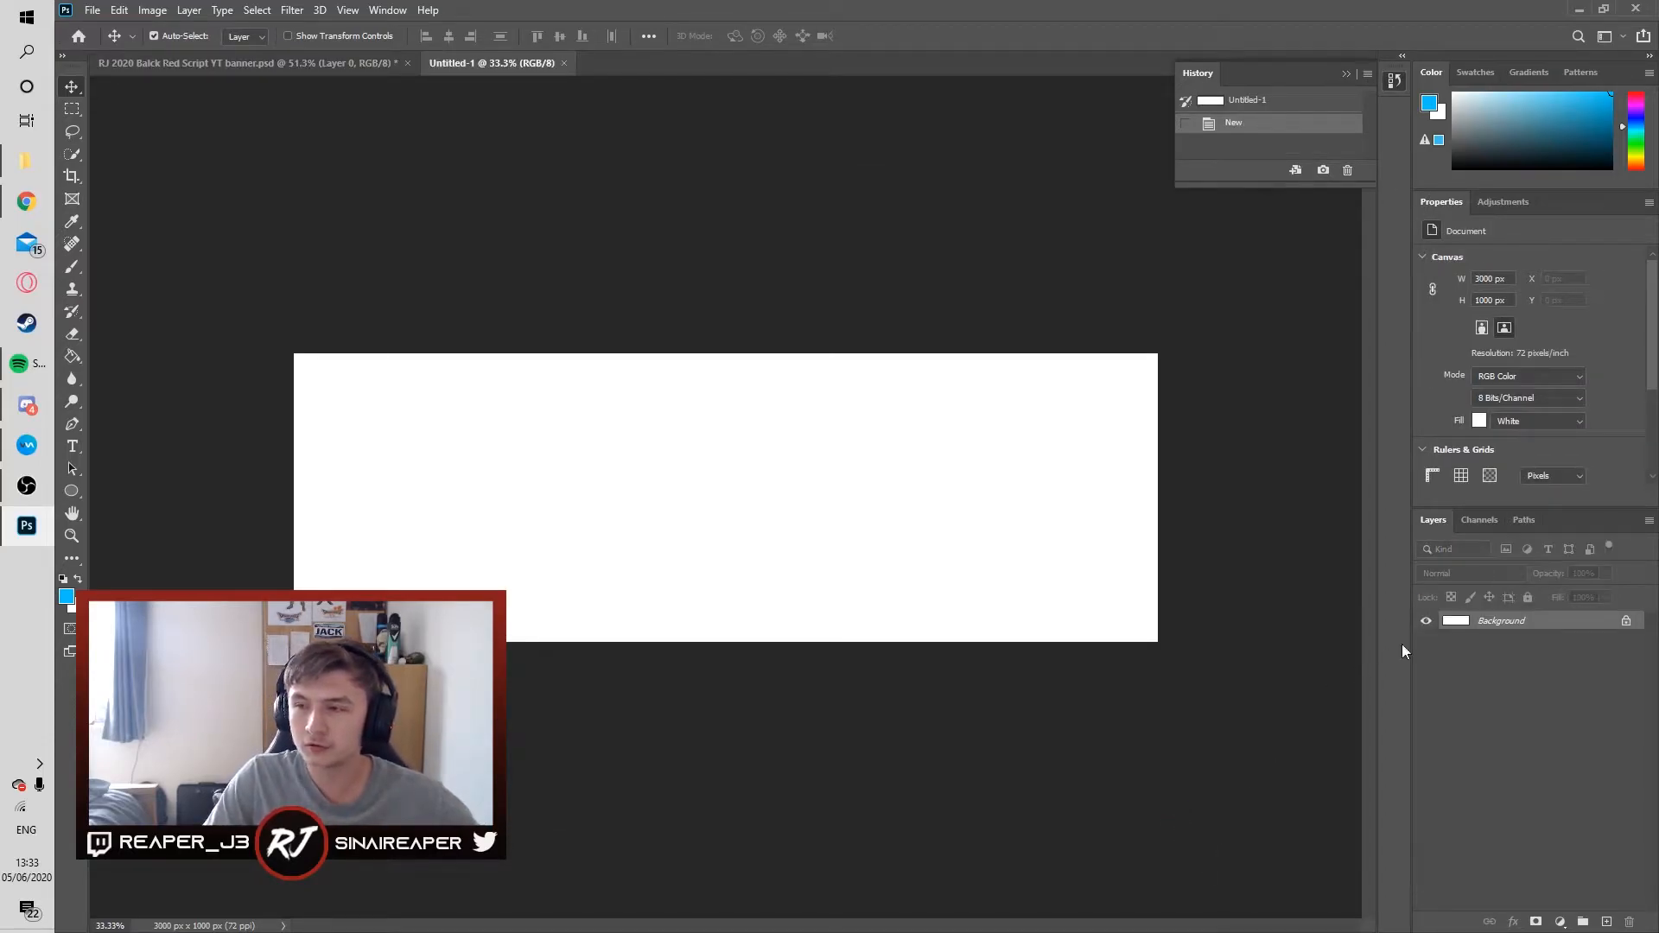
left_click(1626, 620)
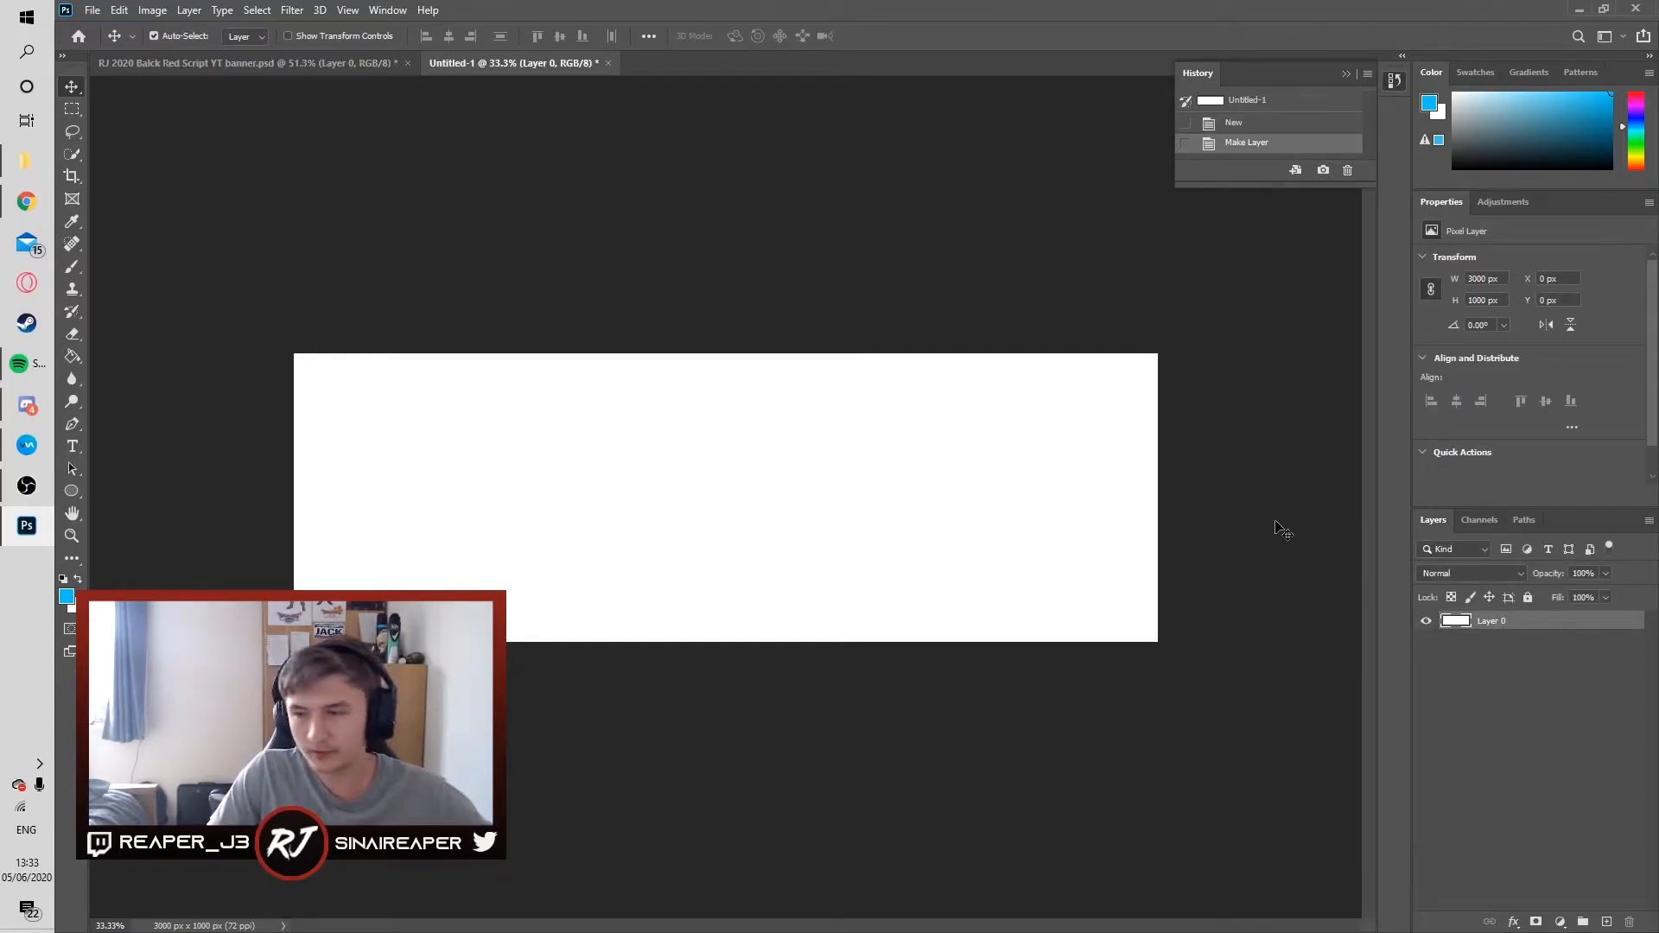
Step: Fill the unlocked layer with near-black, darkening the fill to pure black
key("b")
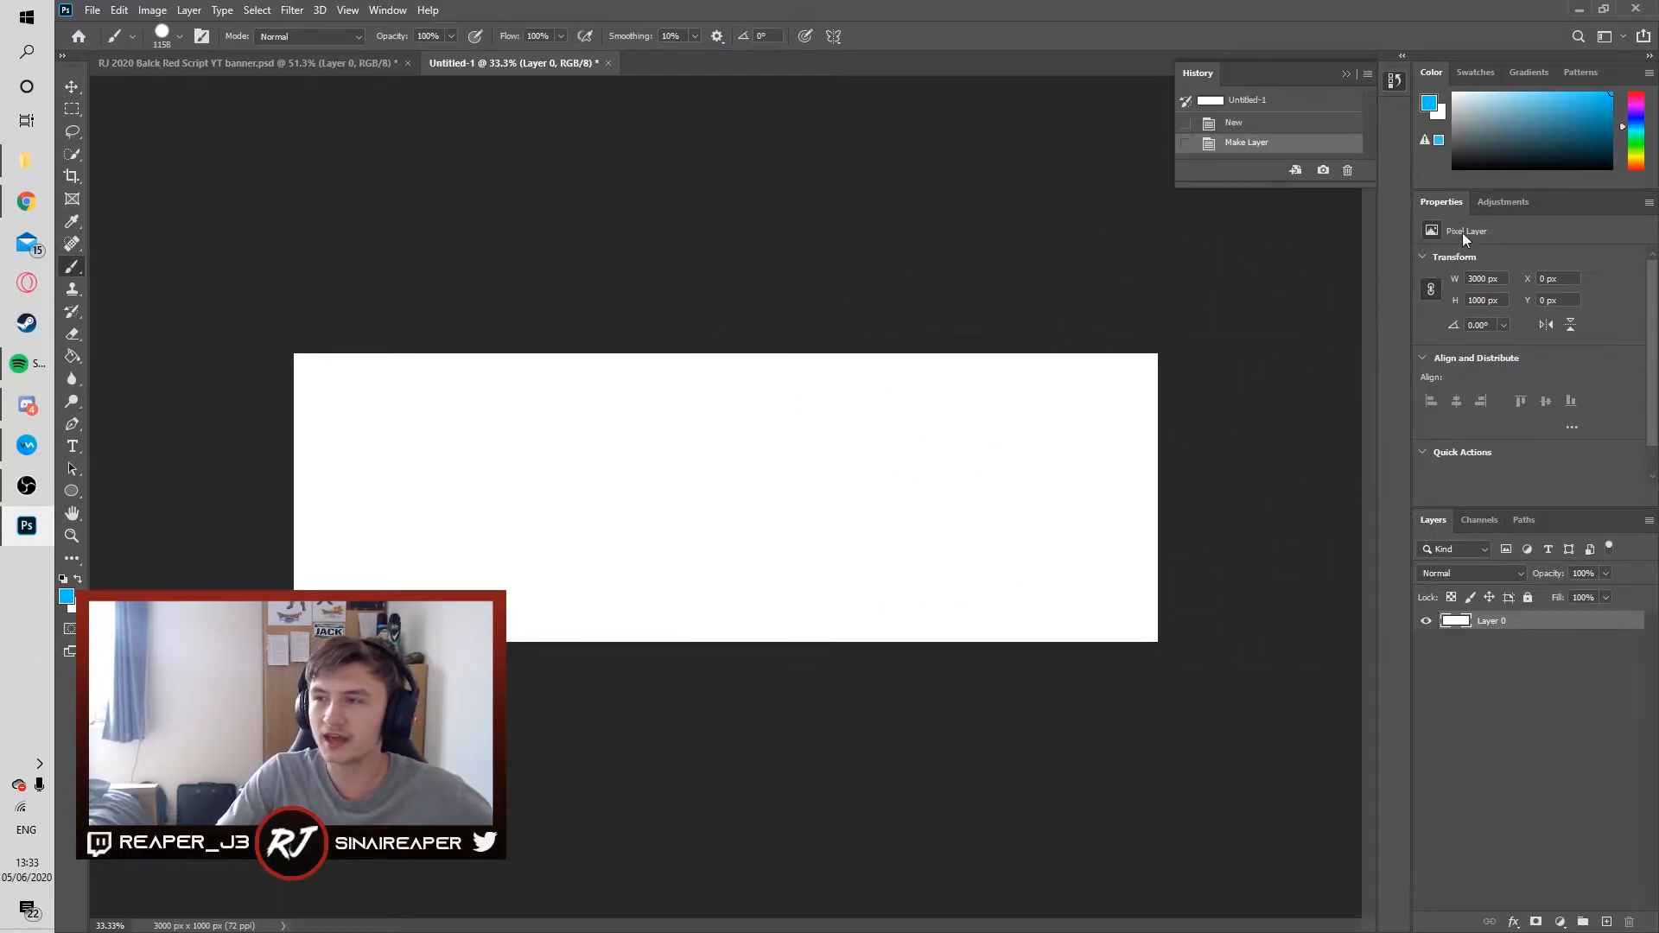
left_click_drag(1459, 164, 1438, 162)
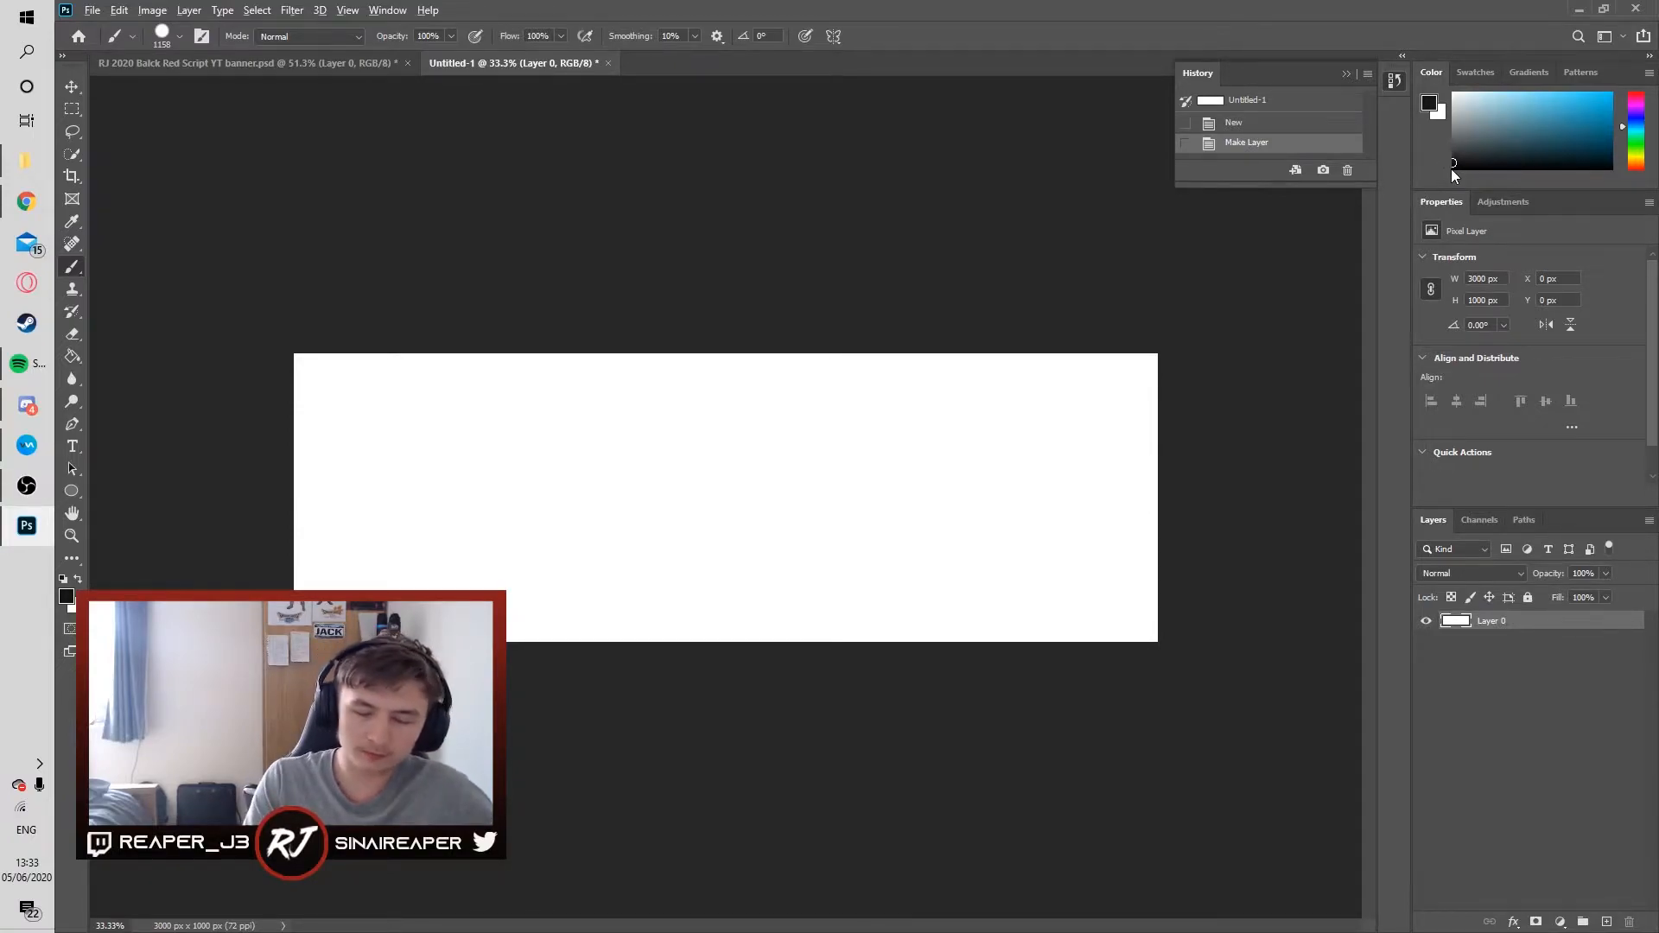
key("alt+BackSpace")
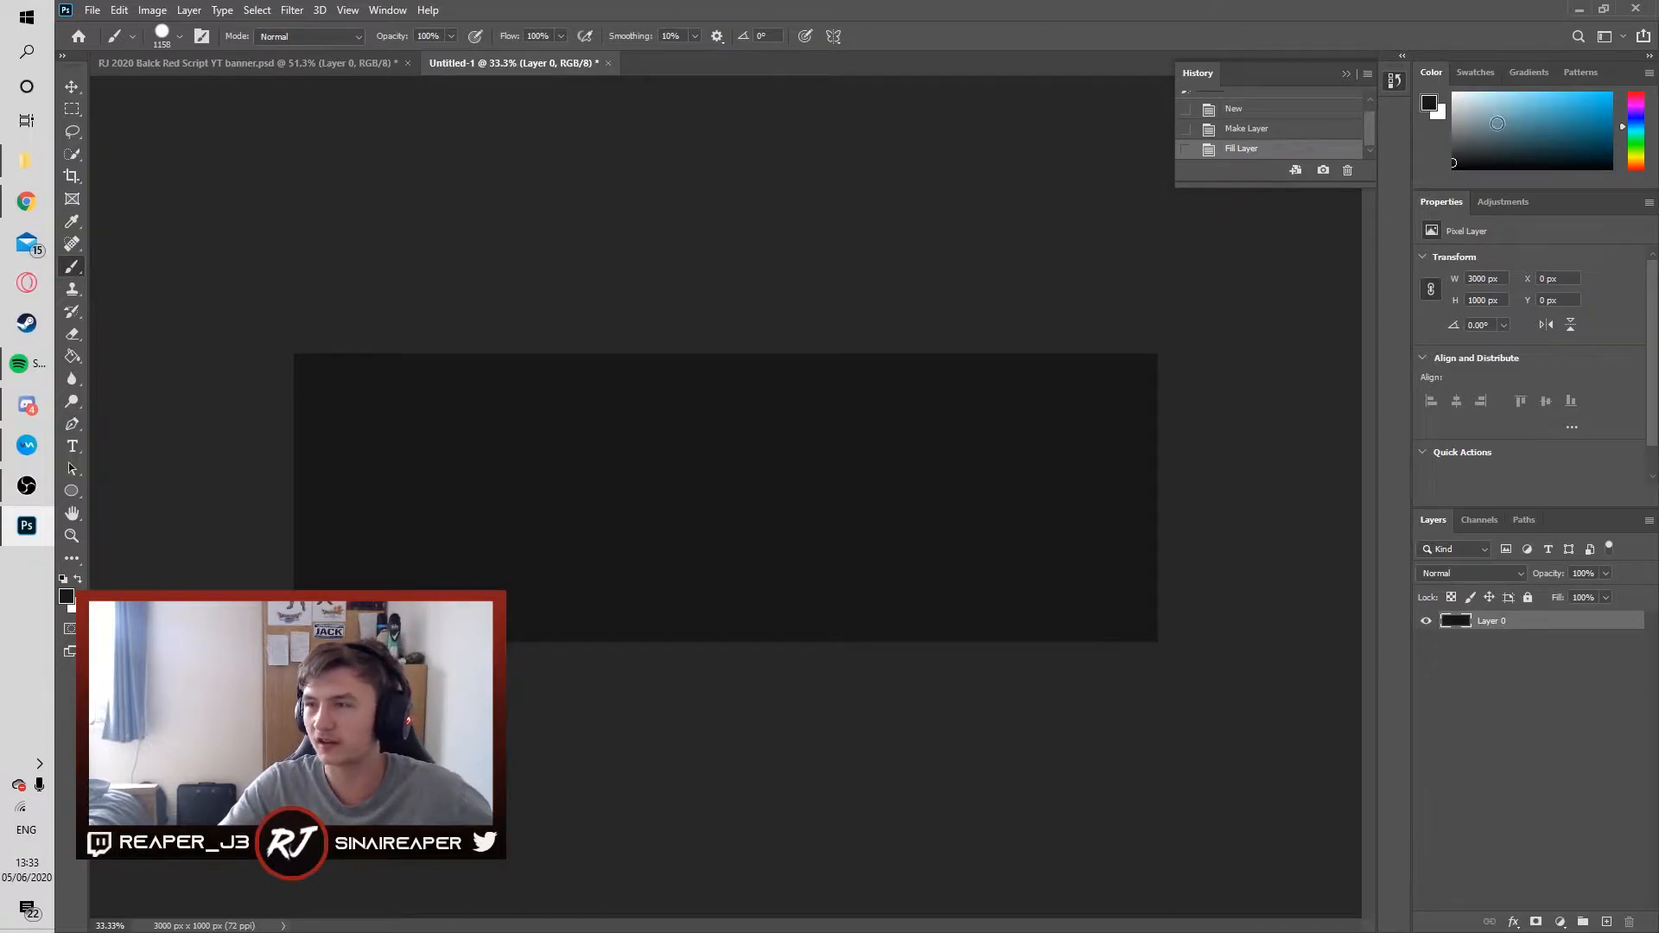
left_click(1454, 166)
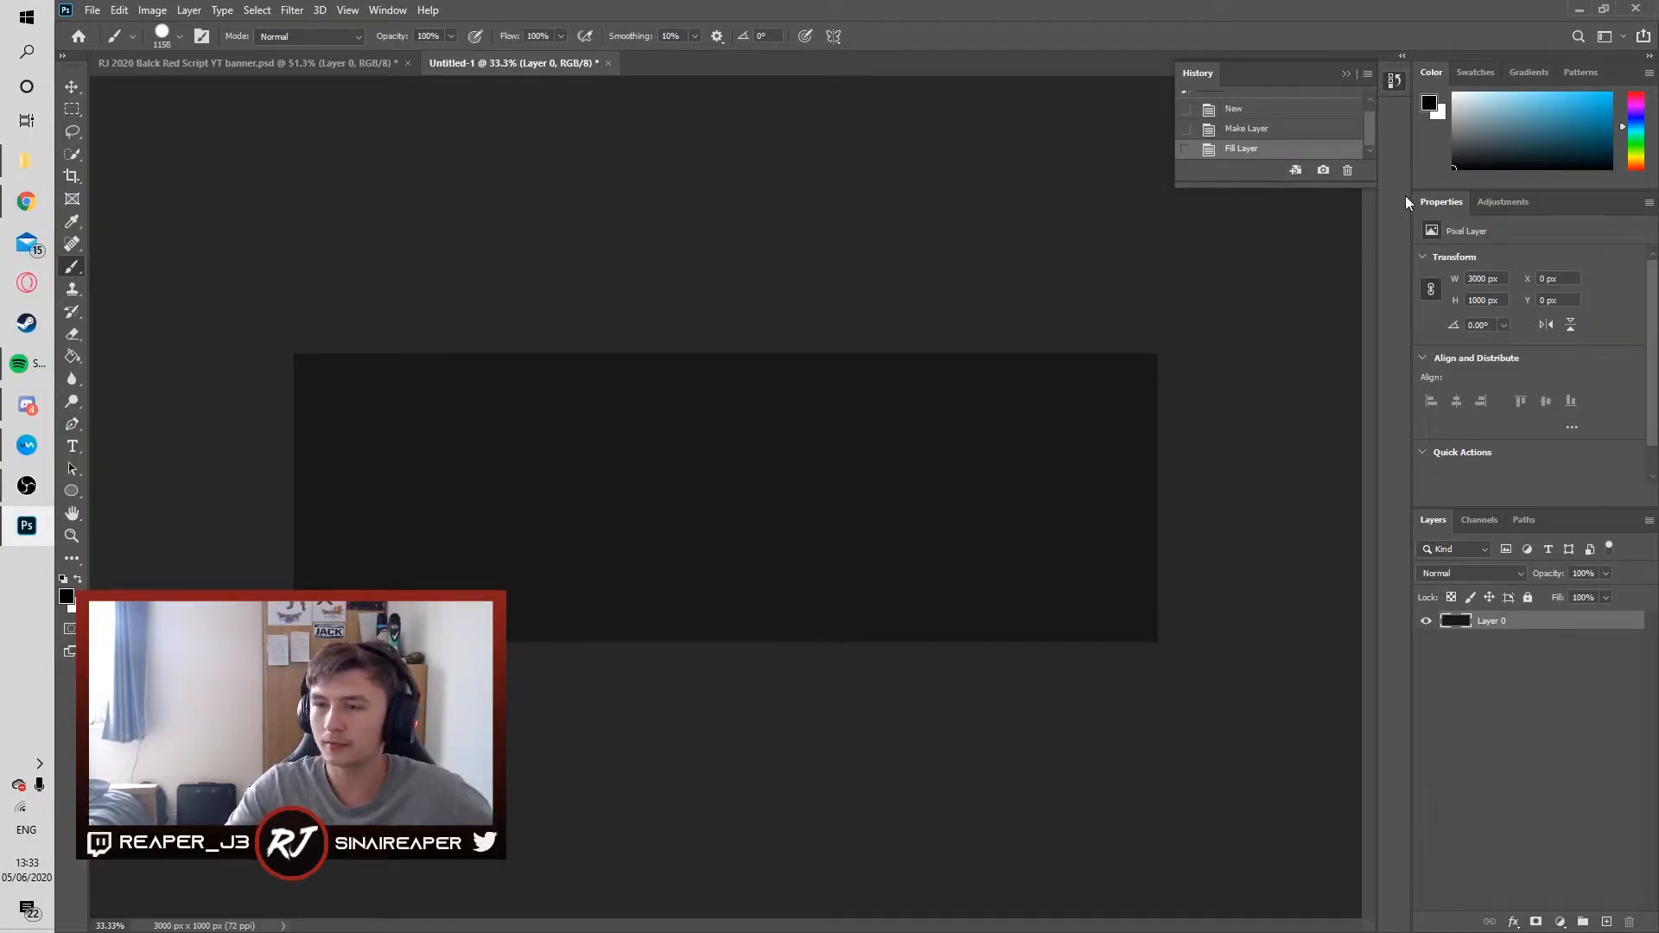
key("alt+BackSpace")
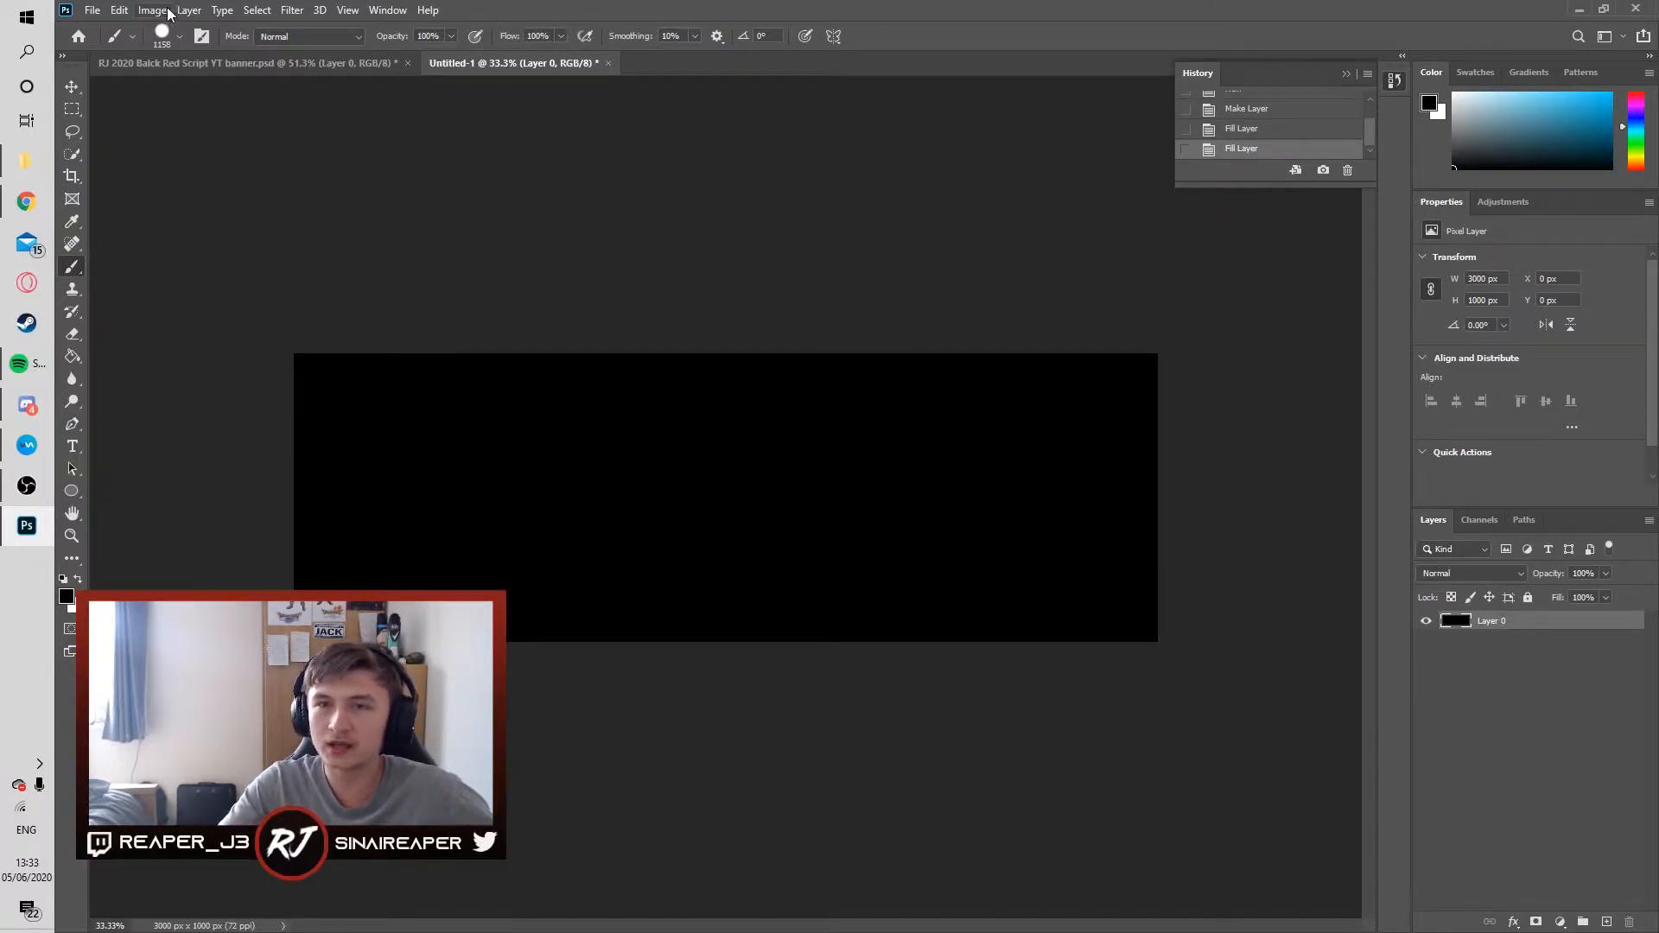
Step: Add noise to the black layer with an amount of 2.49% and Gaussian distribution, and check it up close
left_click(289, 10)
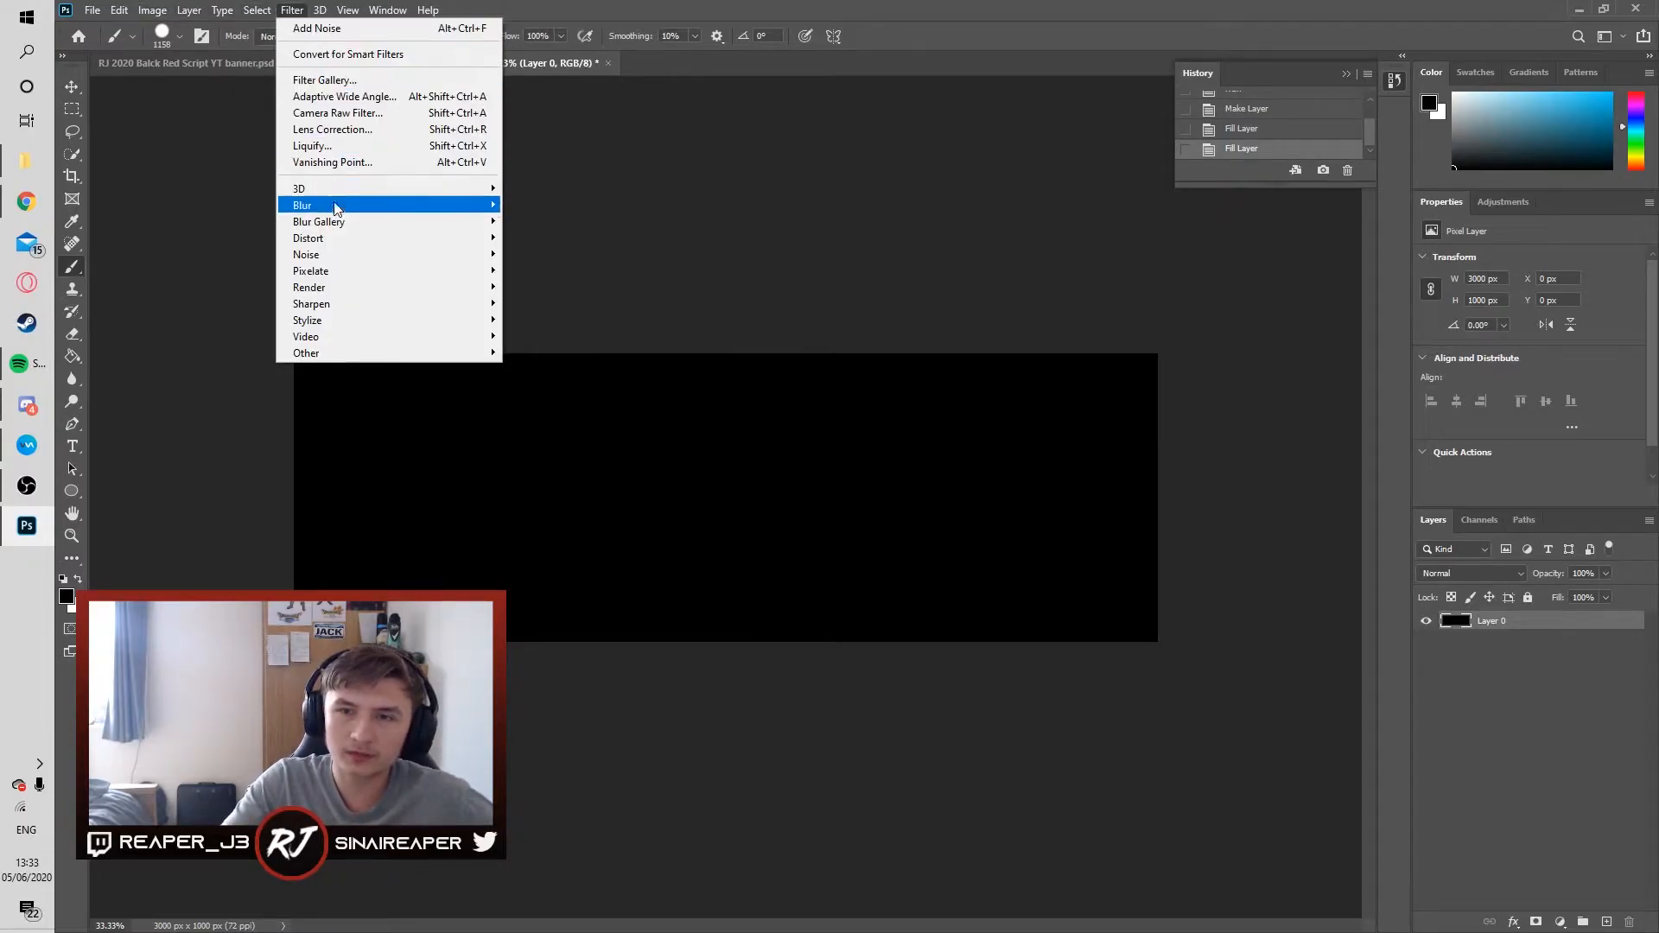
mouse_move(329, 256)
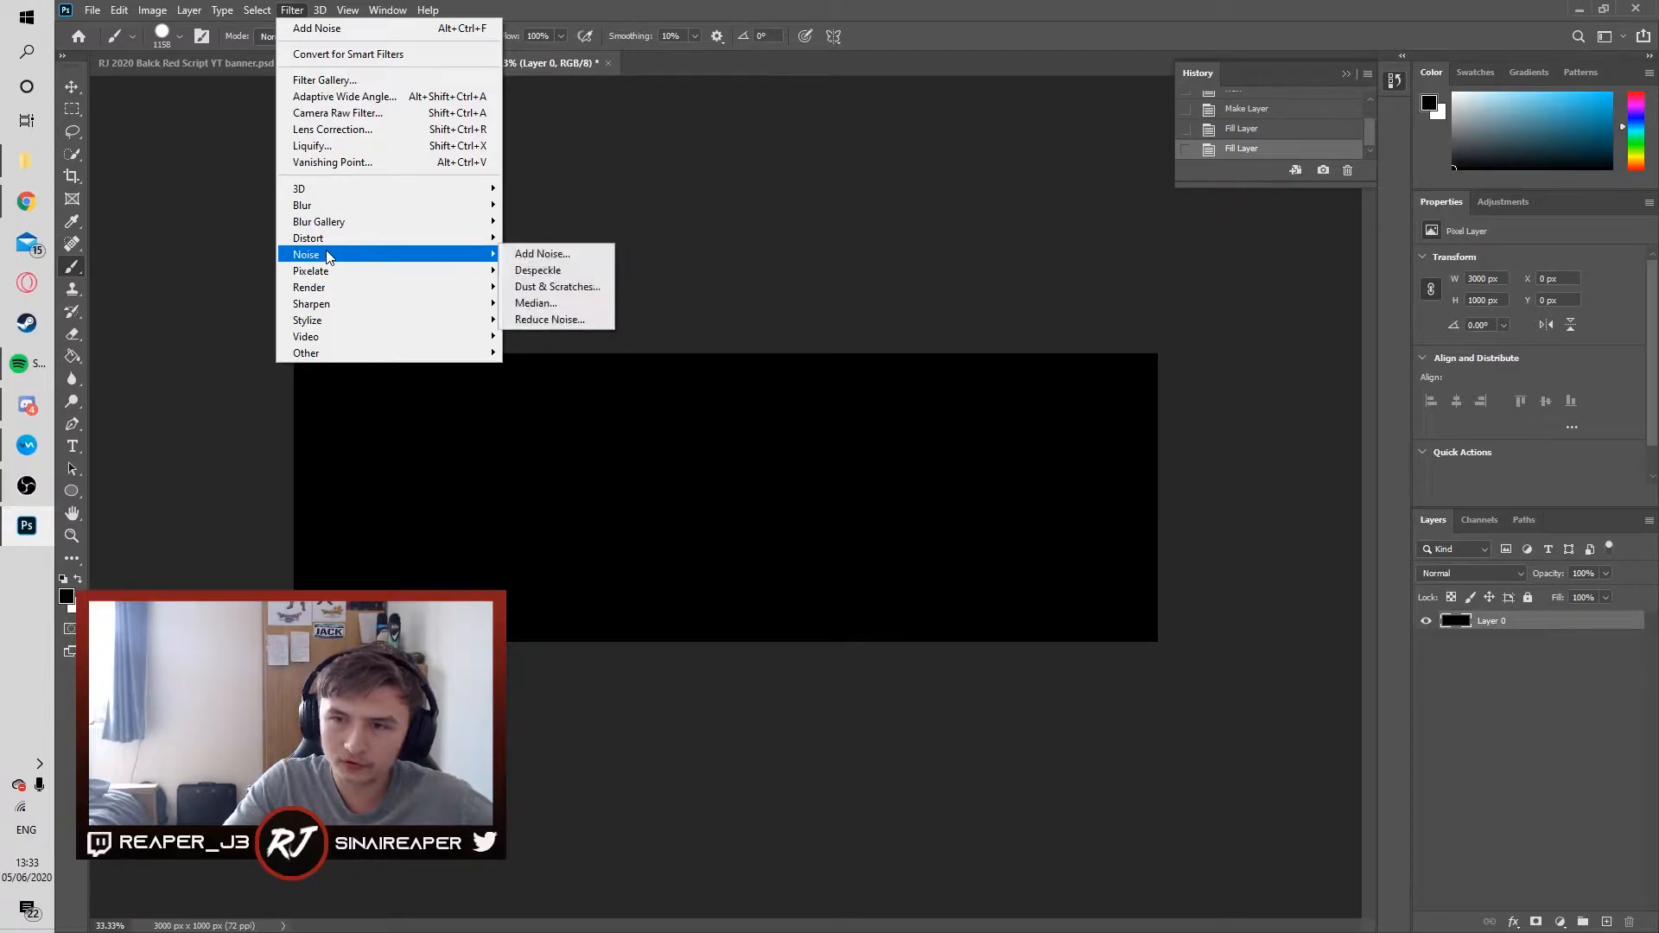
left_click(542, 253)
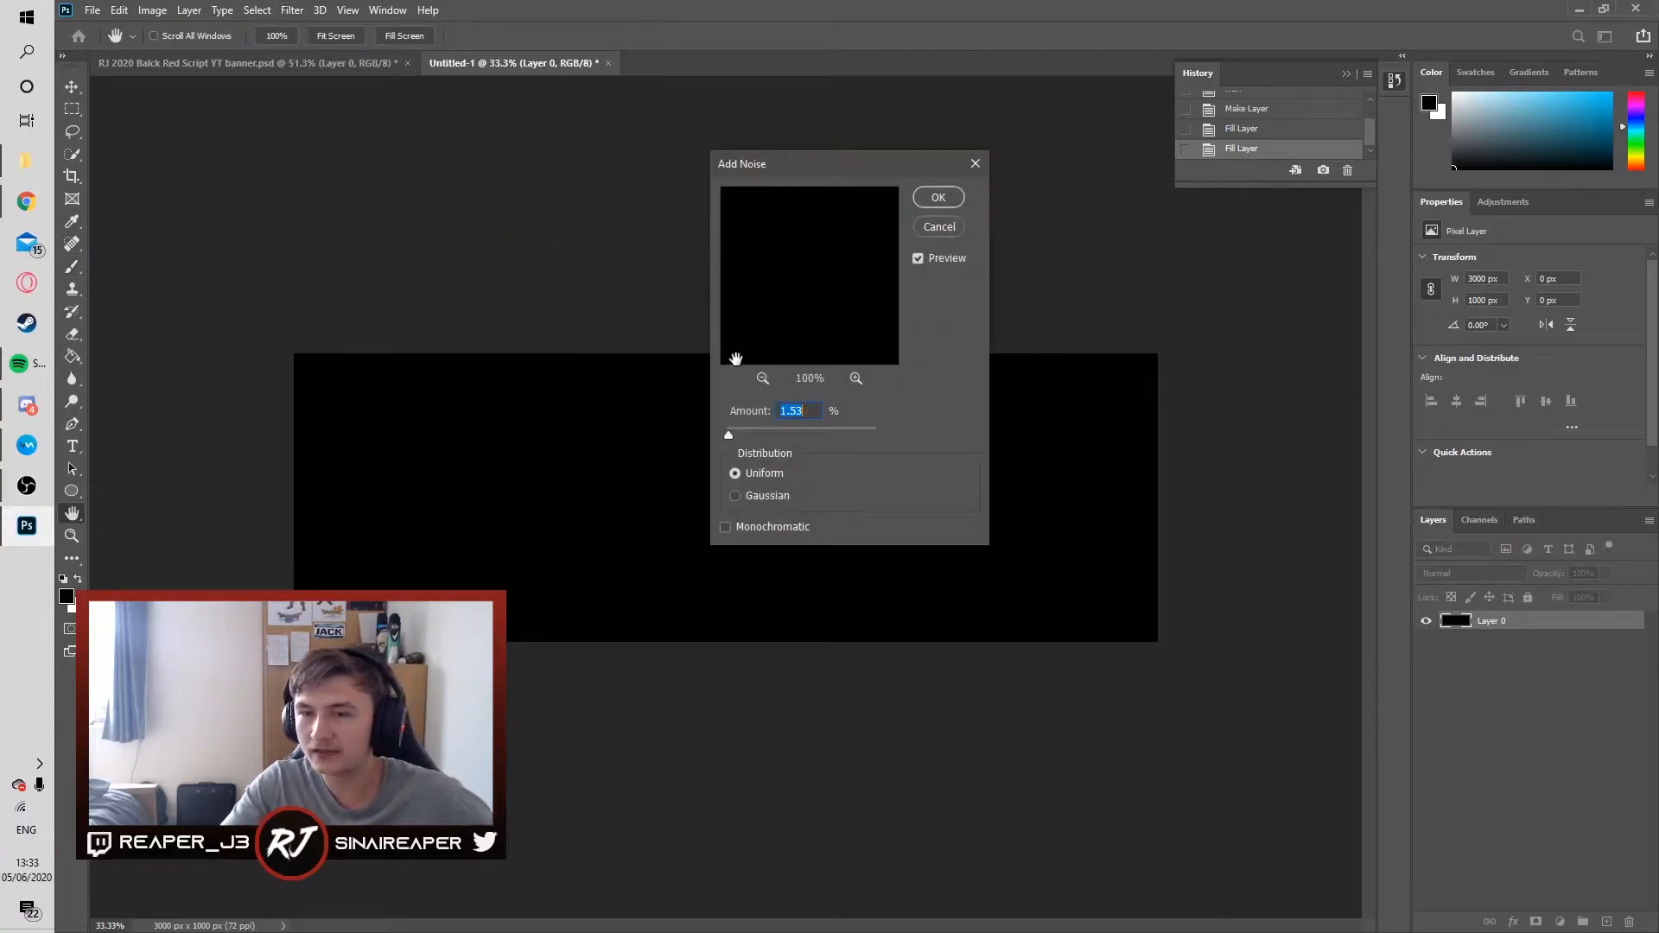
left_click_drag(775, 428, 891, 429)
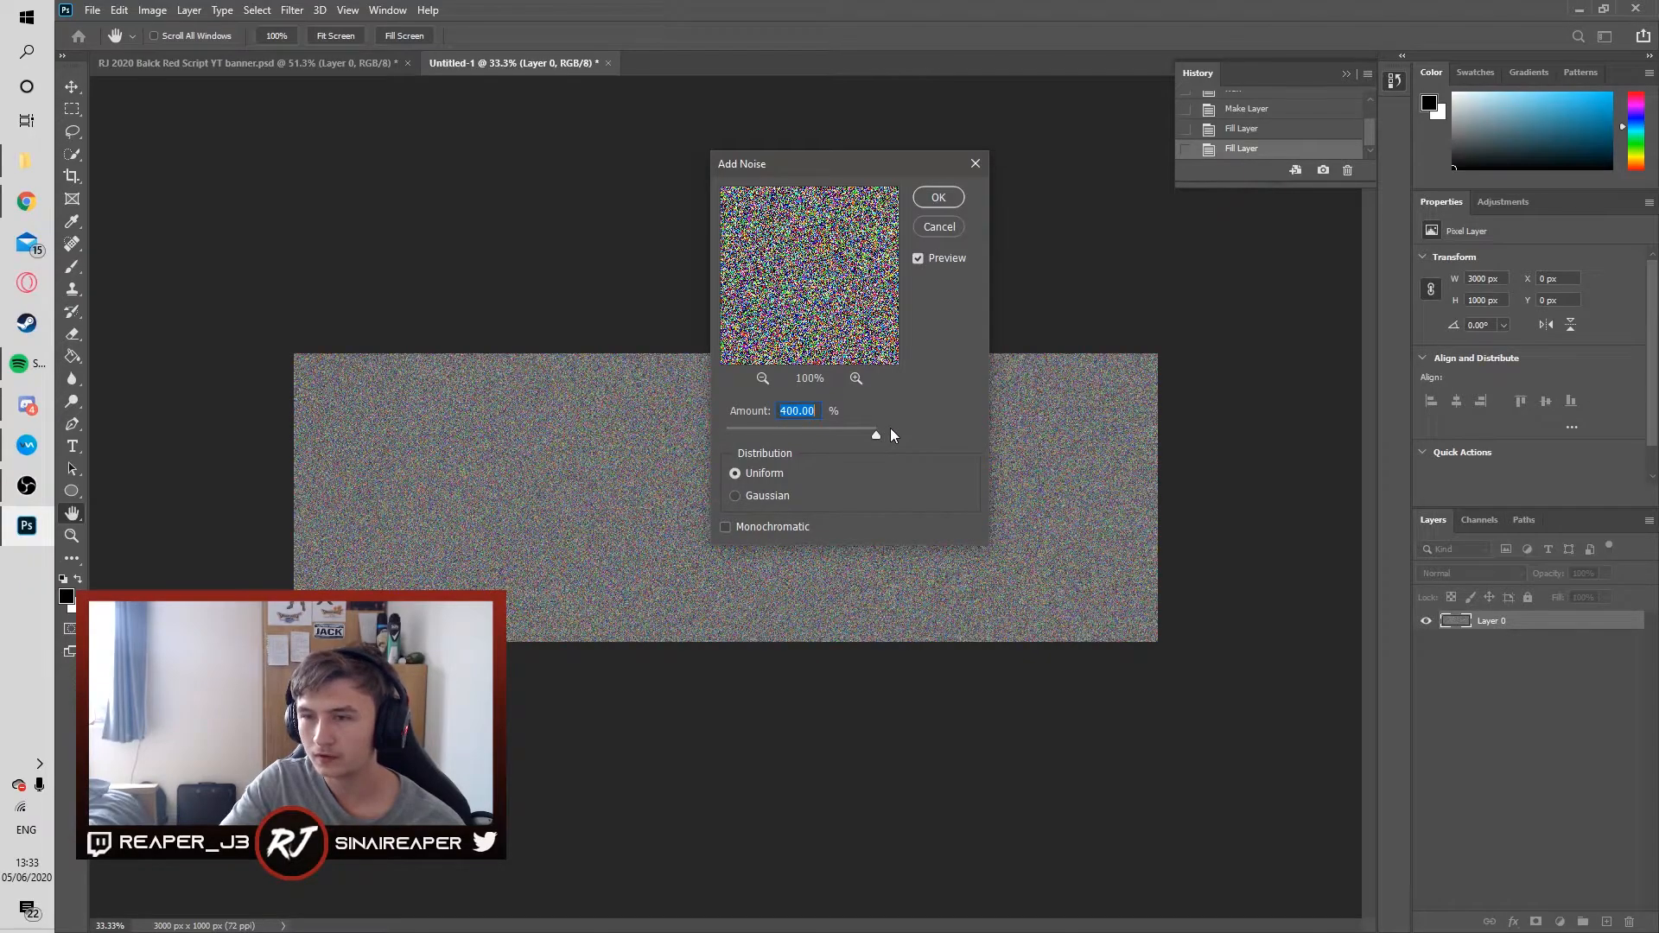
left_click_drag(760, 428, 730, 433)
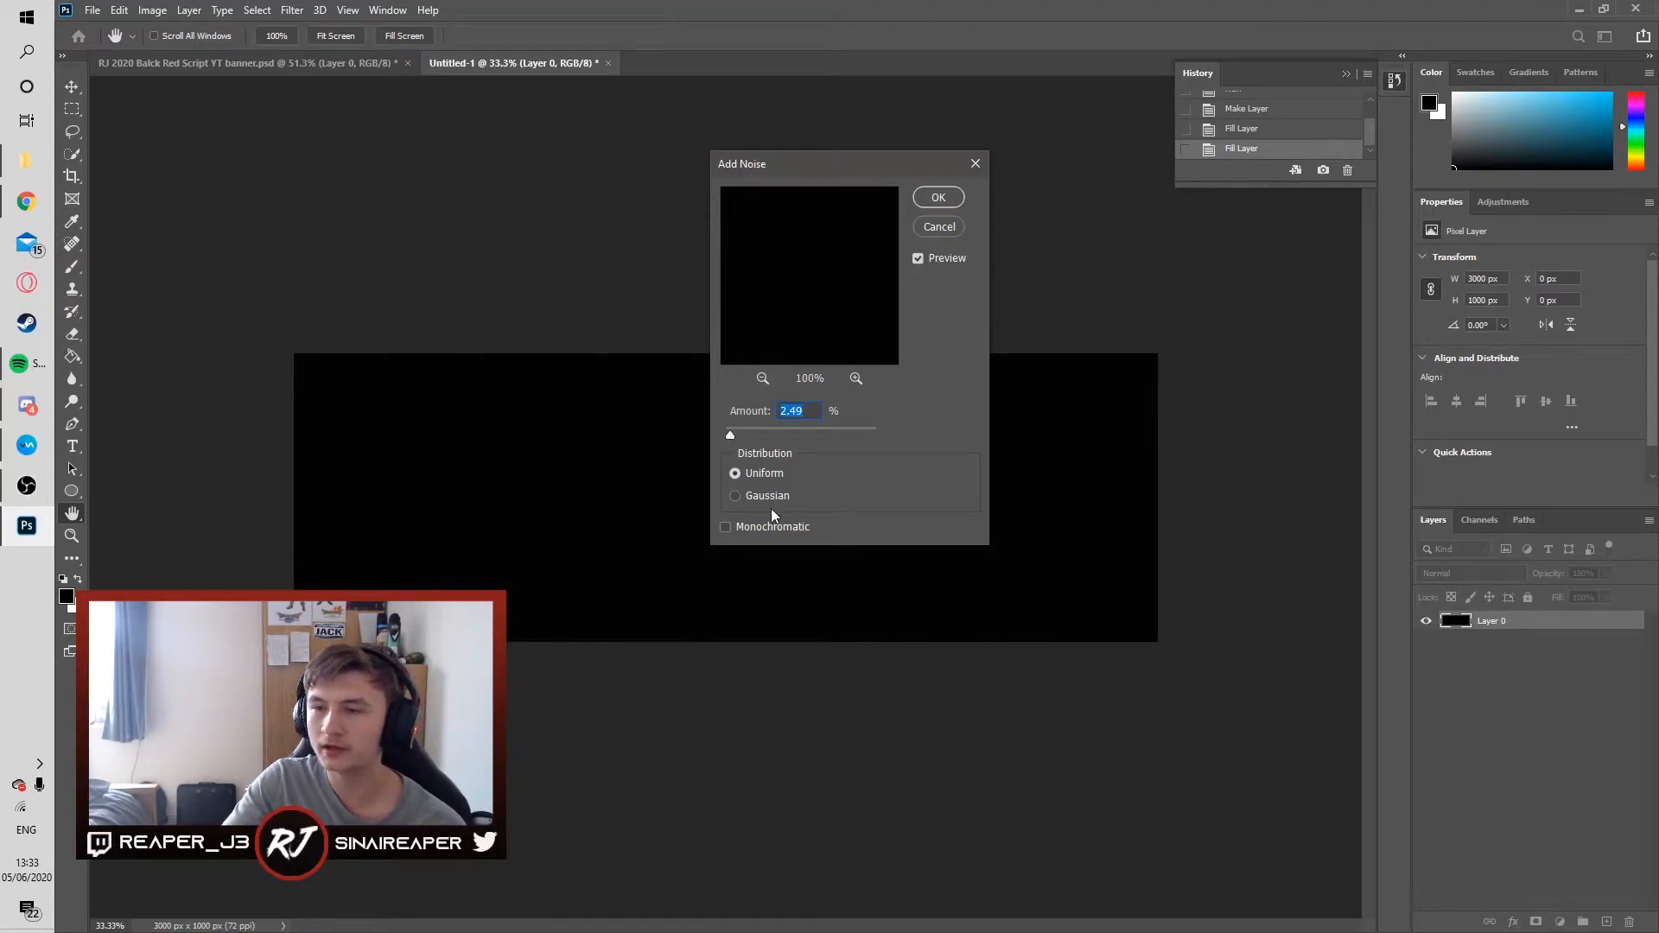
left_click(735, 496)
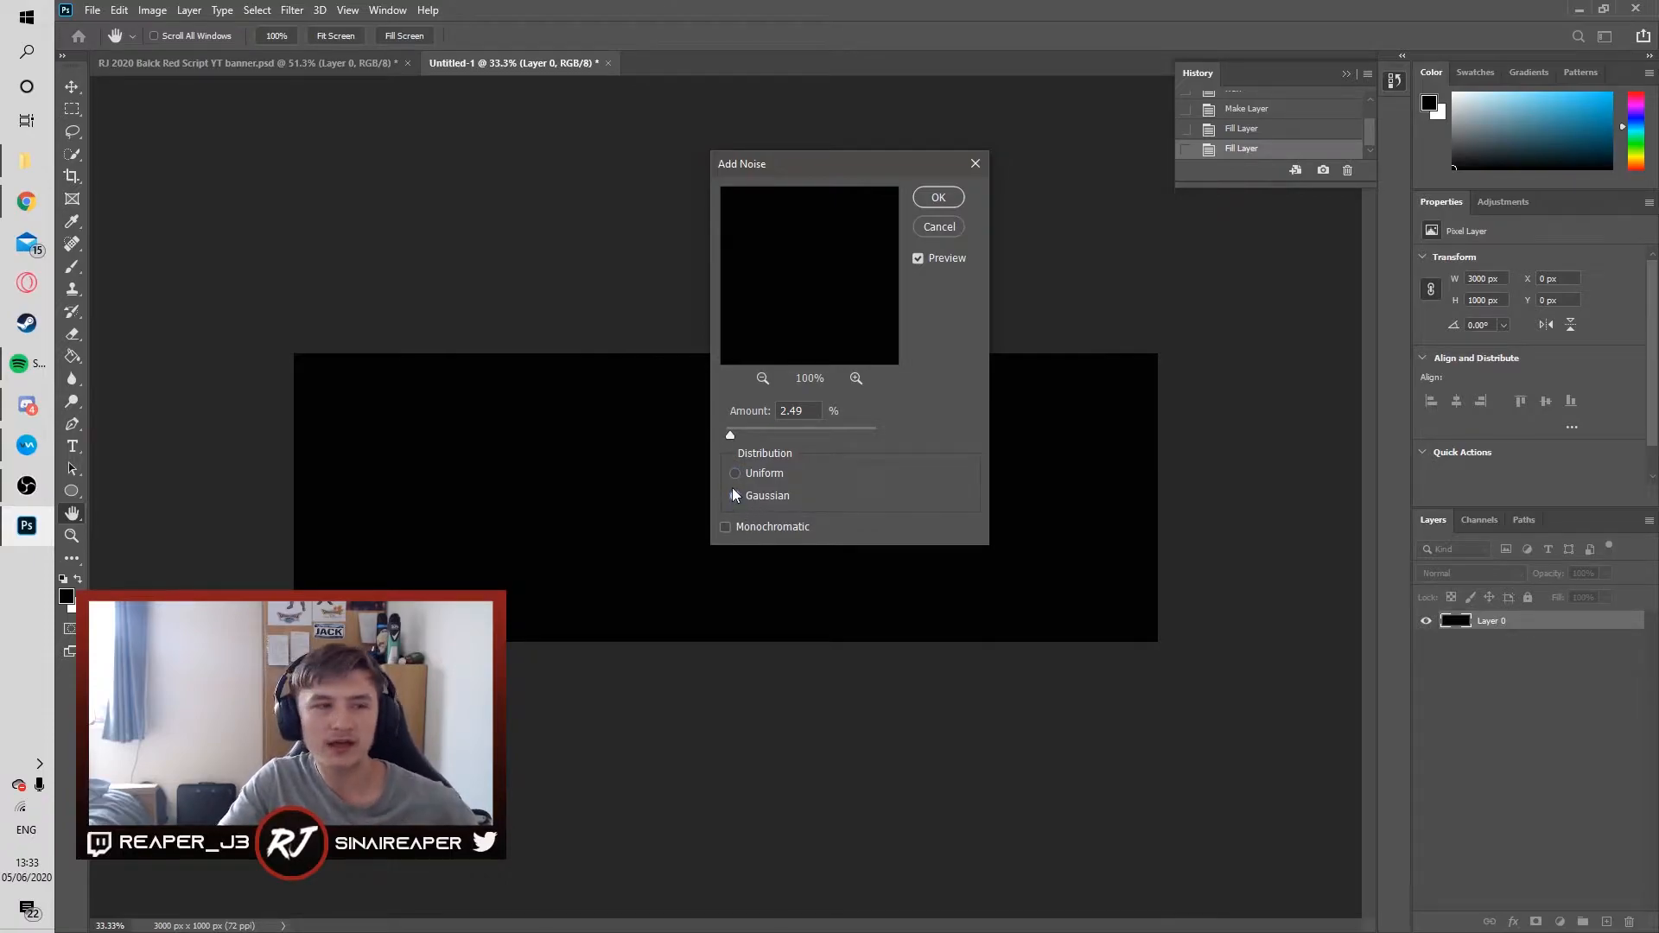
left_click(940, 198)
key("b")
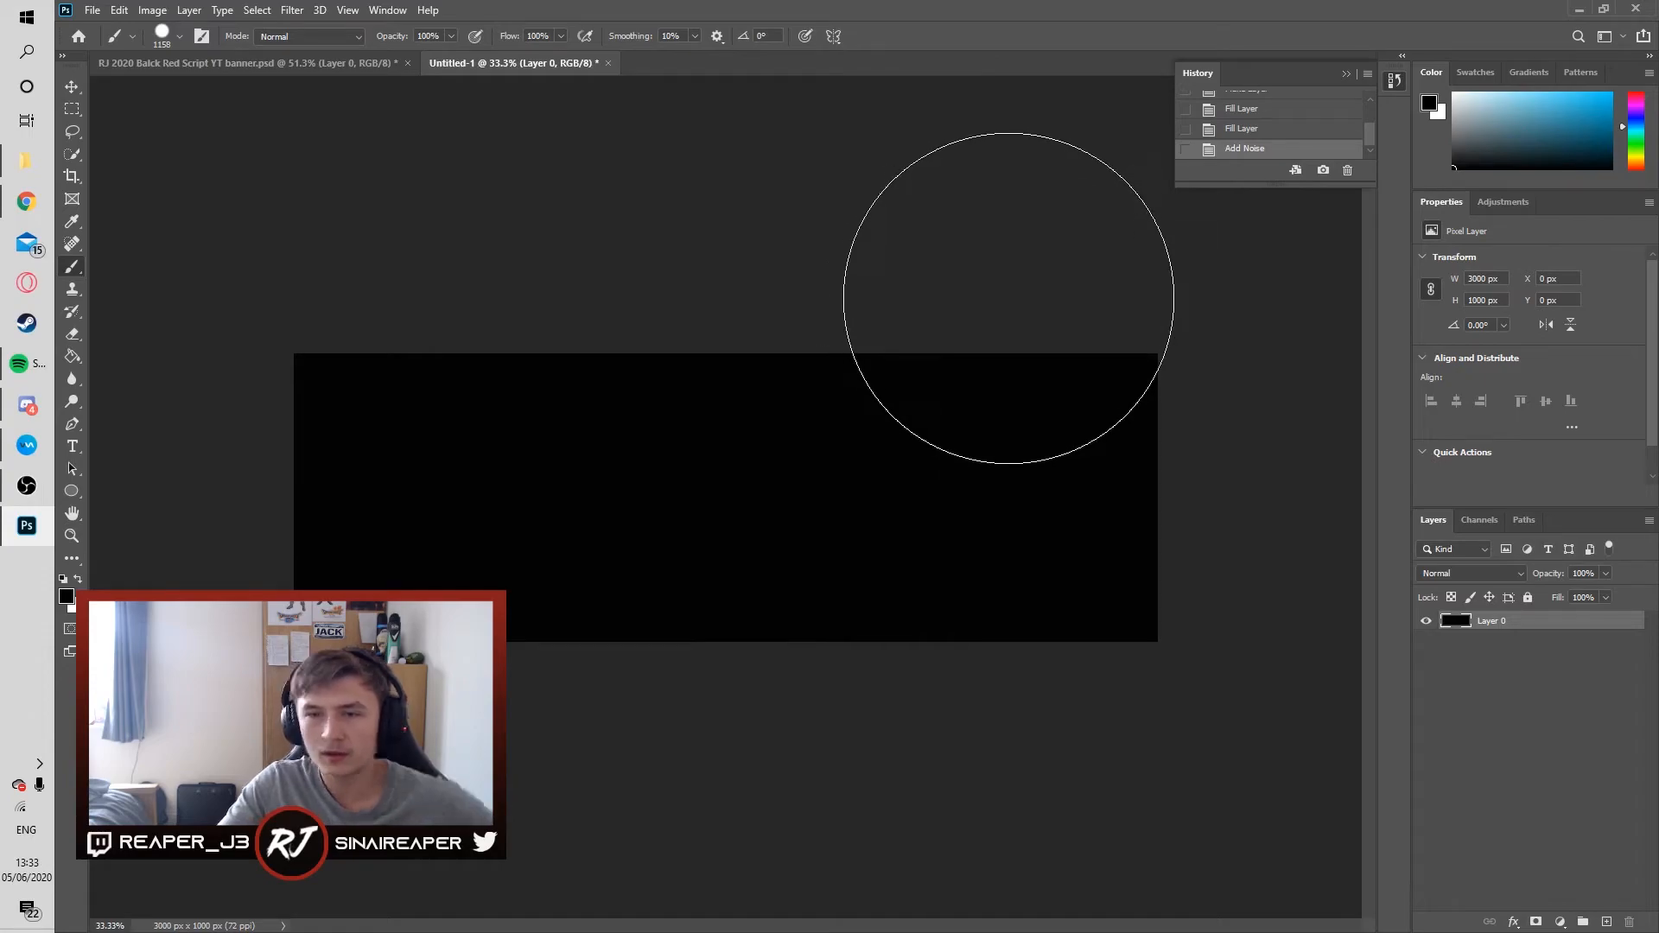
scroll(959, 347, "up", 6)
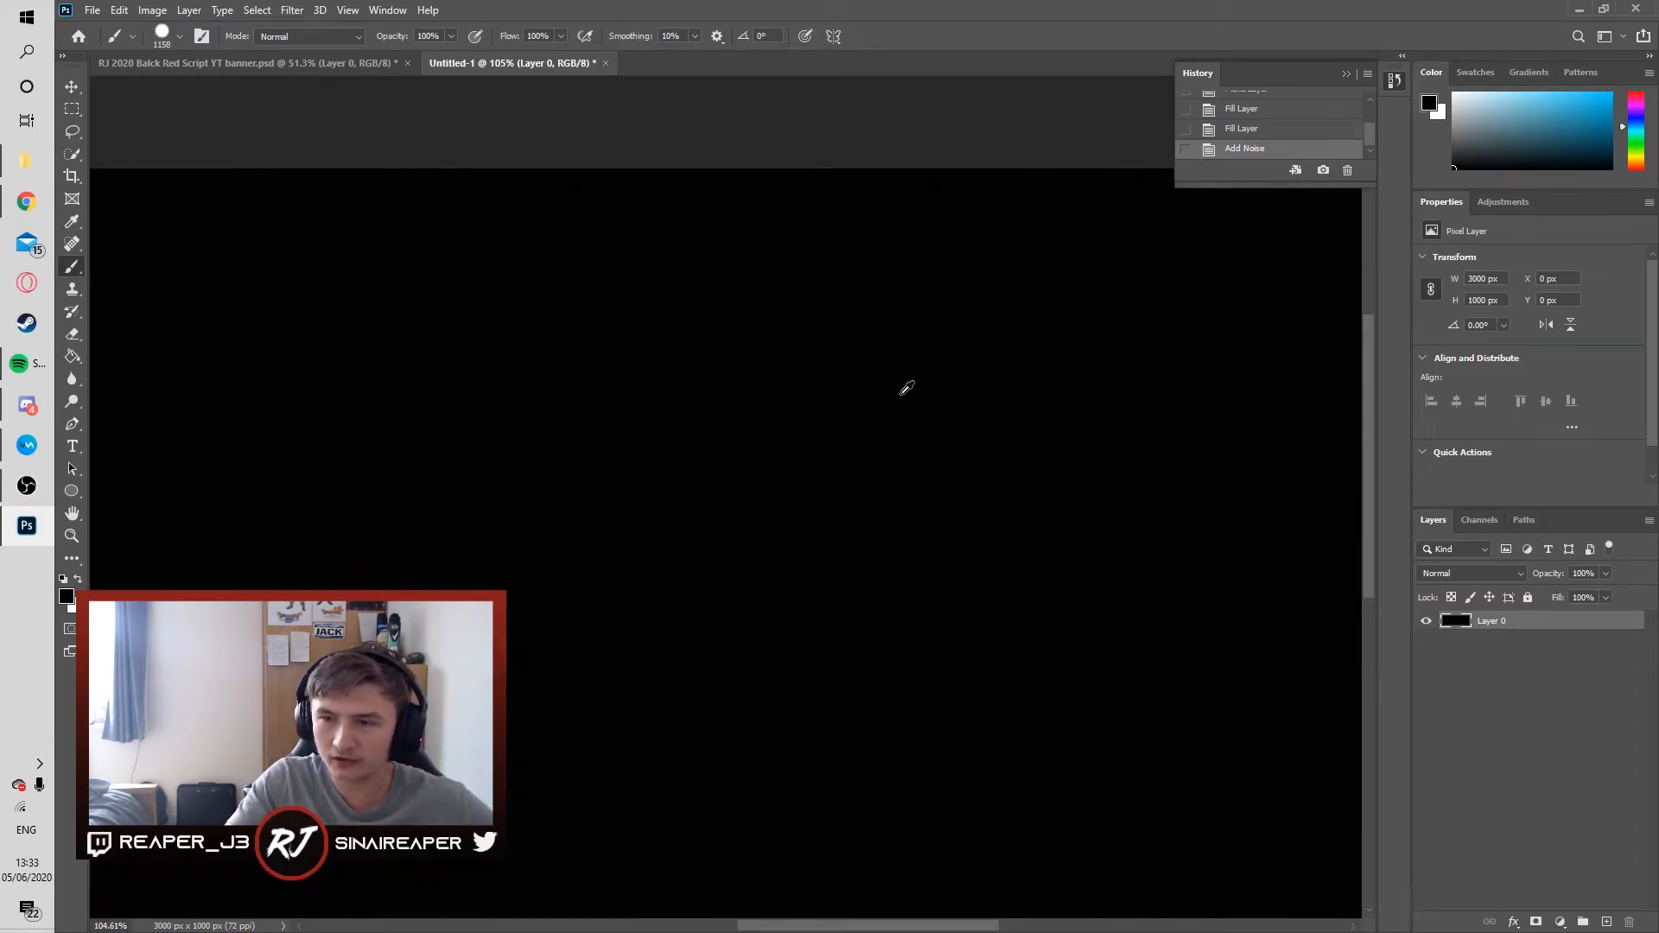
scroll(905, 389, "down", 3)
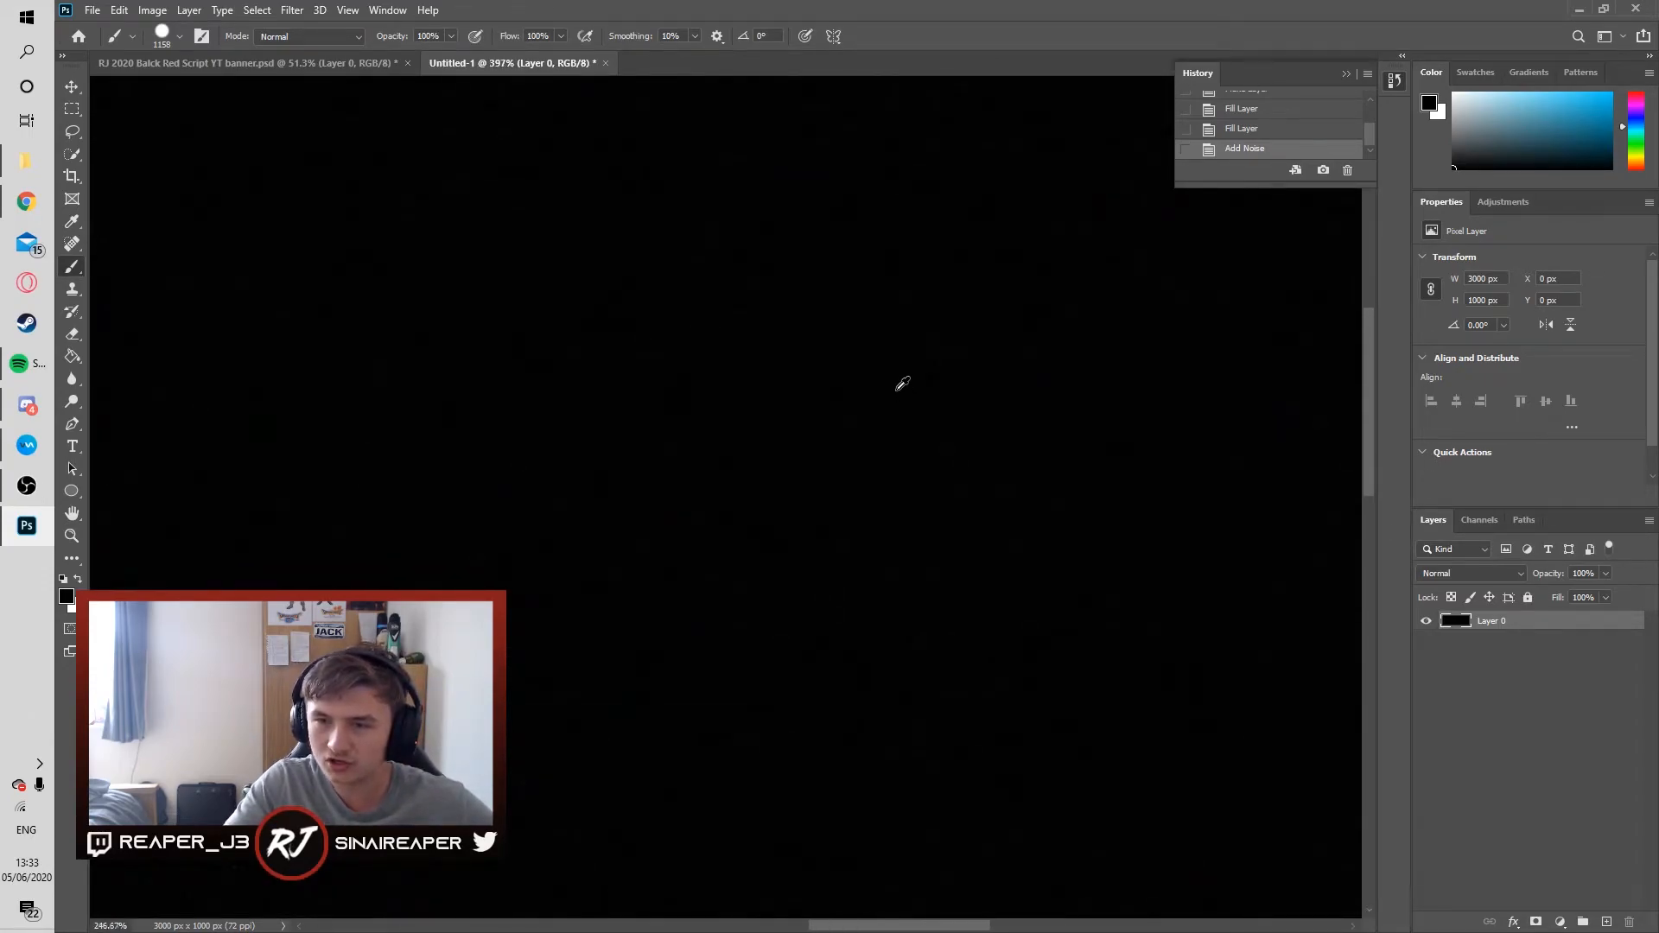
scroll(912, 388, "down", 4)
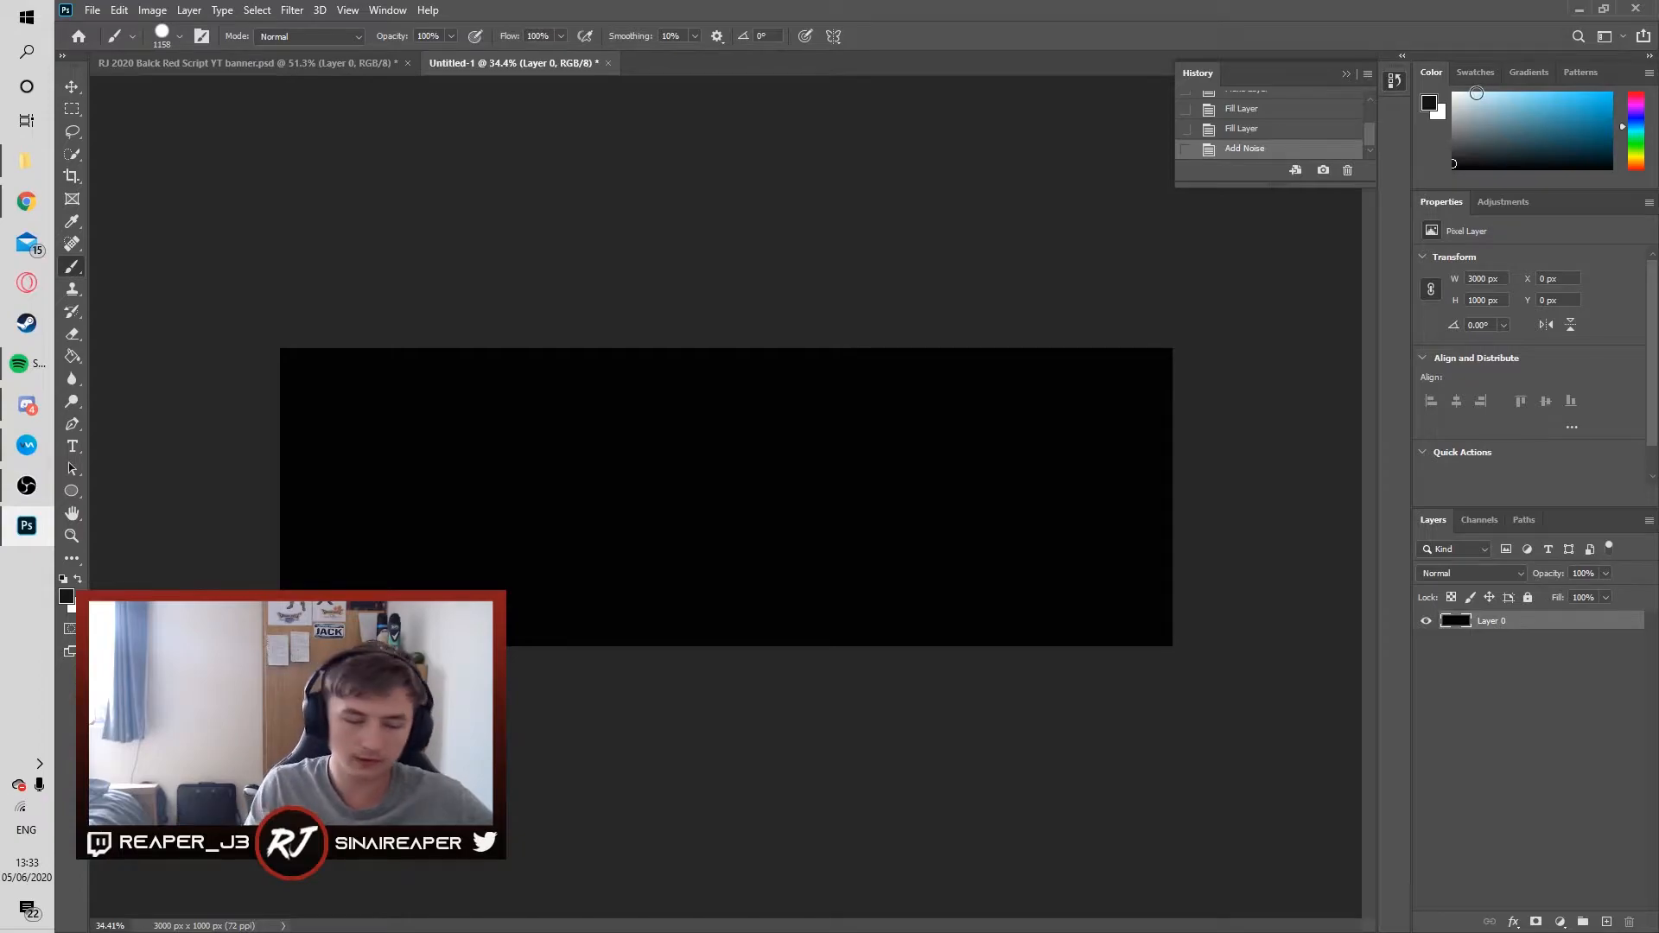
Step: Refill the layer with a very dark near-black and apply 2.49% Gaussian noise to it
key("alt+BackSpace")
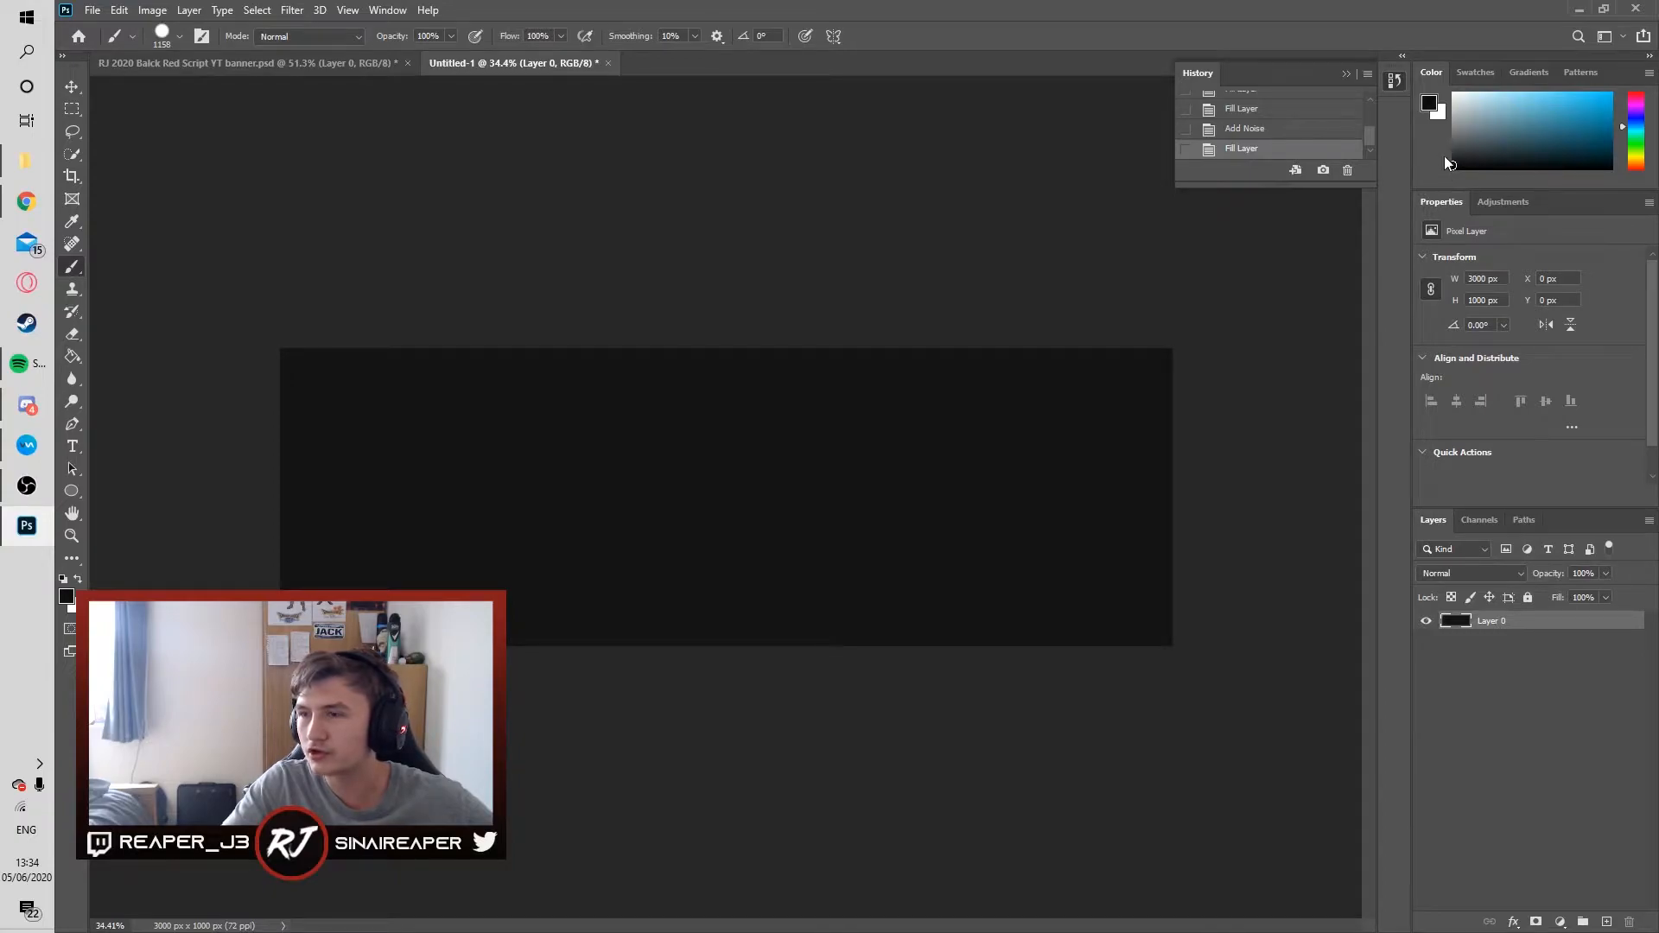
key("alt+BackSpace")
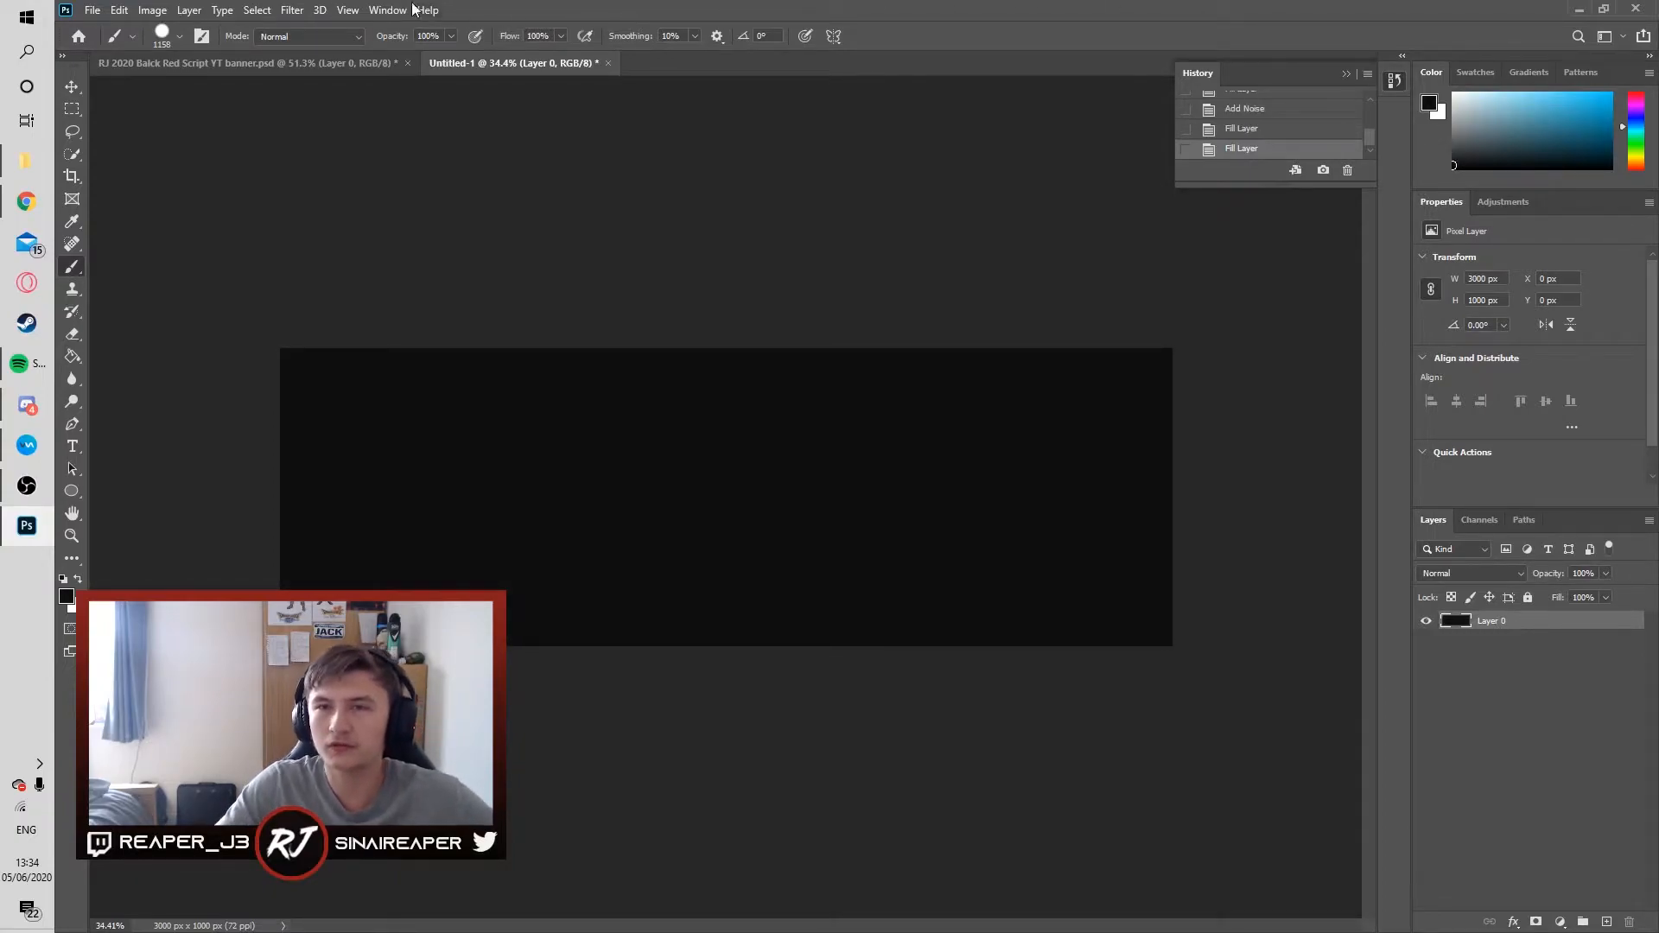
left_click(292, 10)
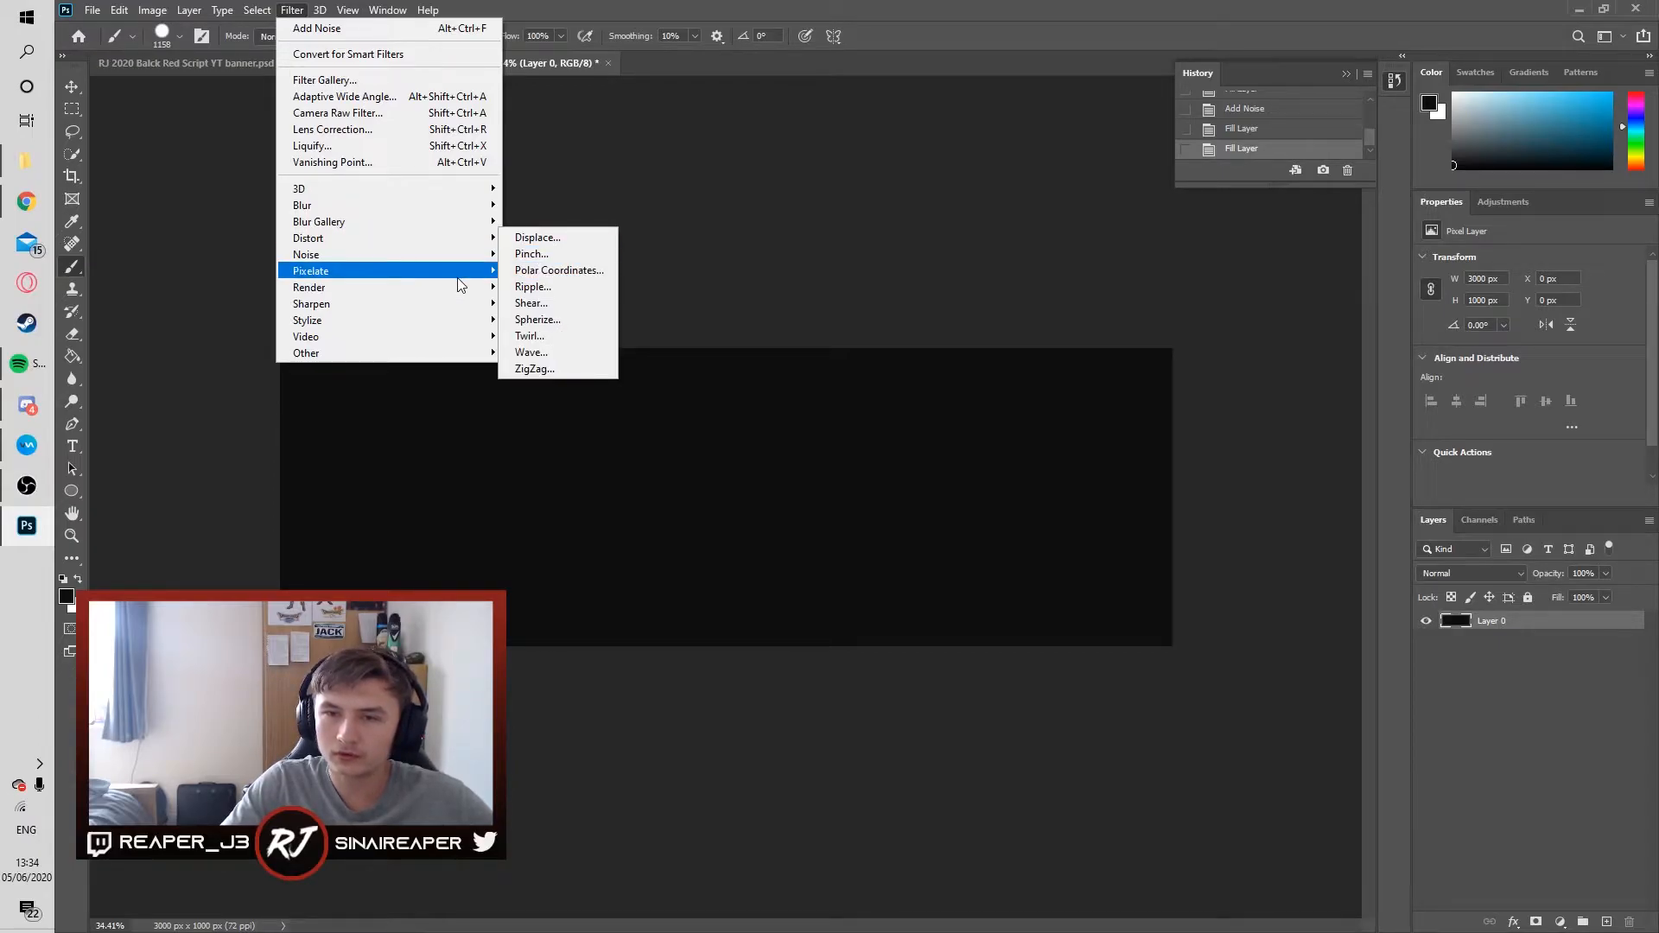
left_click(532, 255)
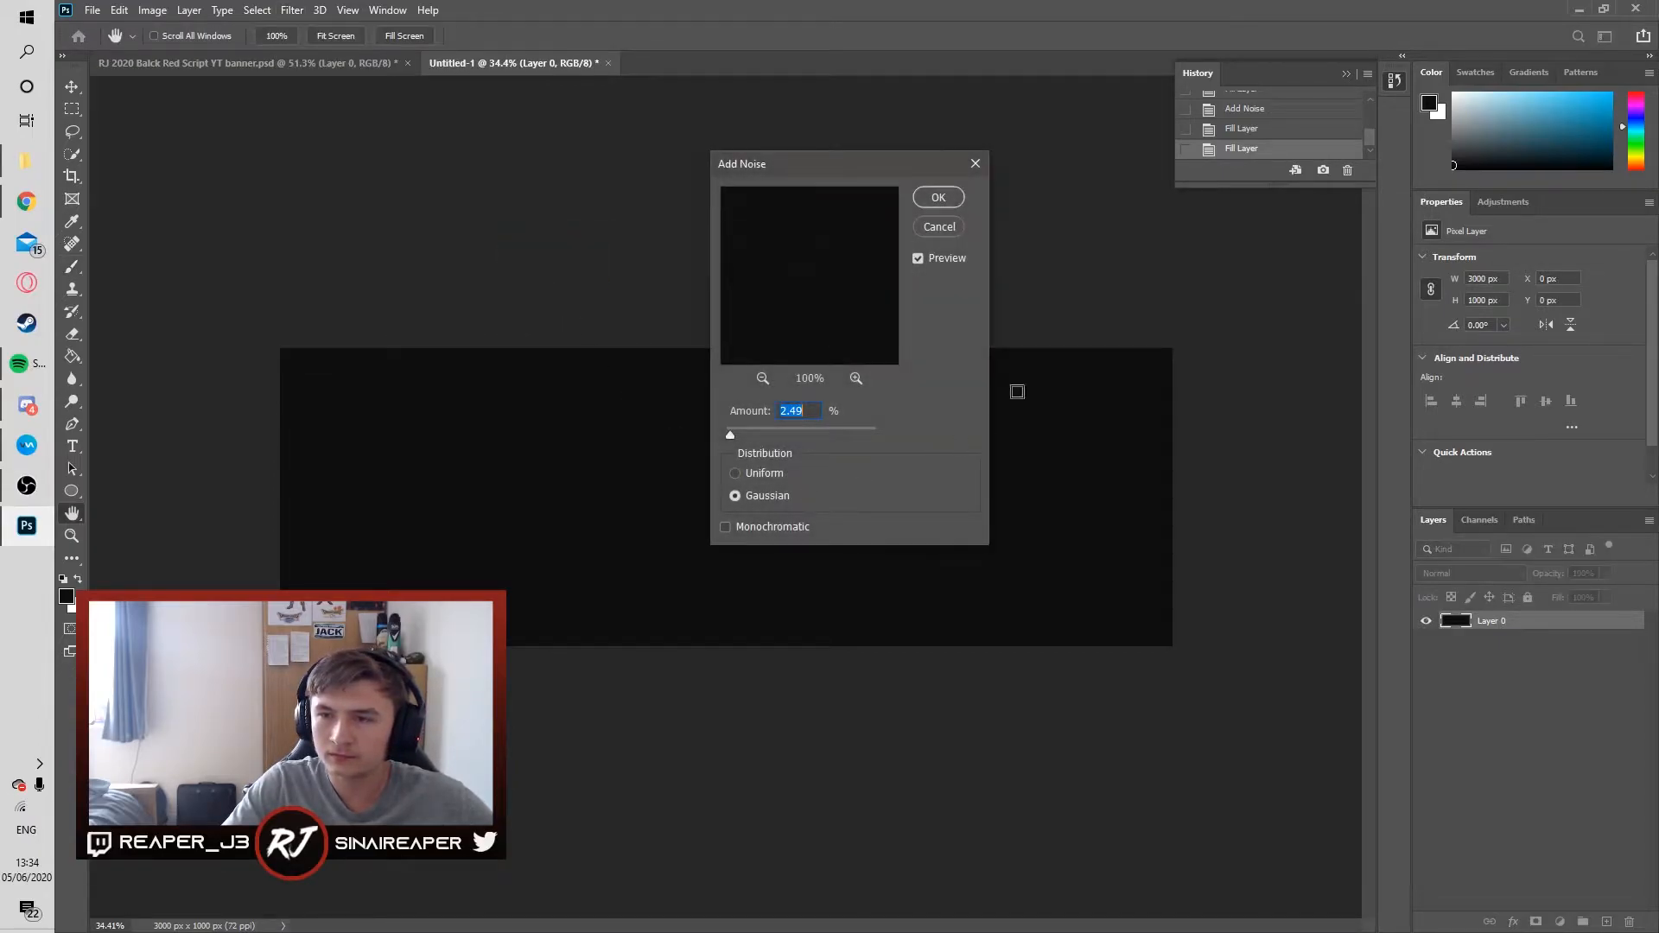
left_click(938, 197)
key("b")
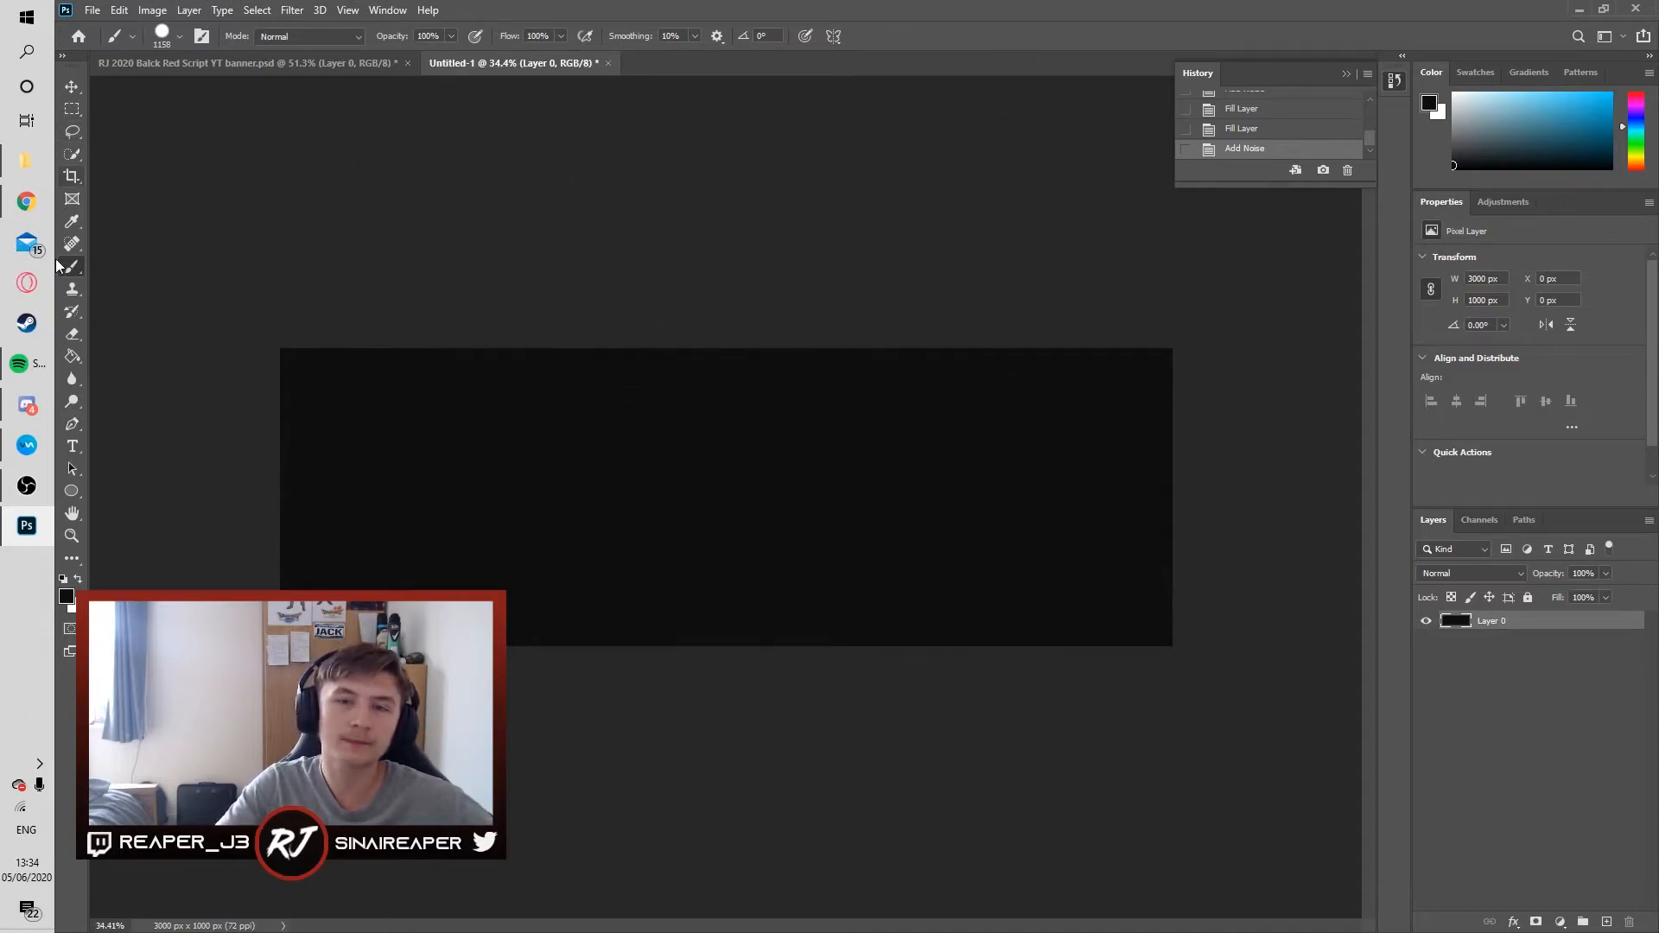
Step: Add a white text layer reading "TEMPLATE" in Kungfont at 332 pt on the banner
left_click(69, 447)
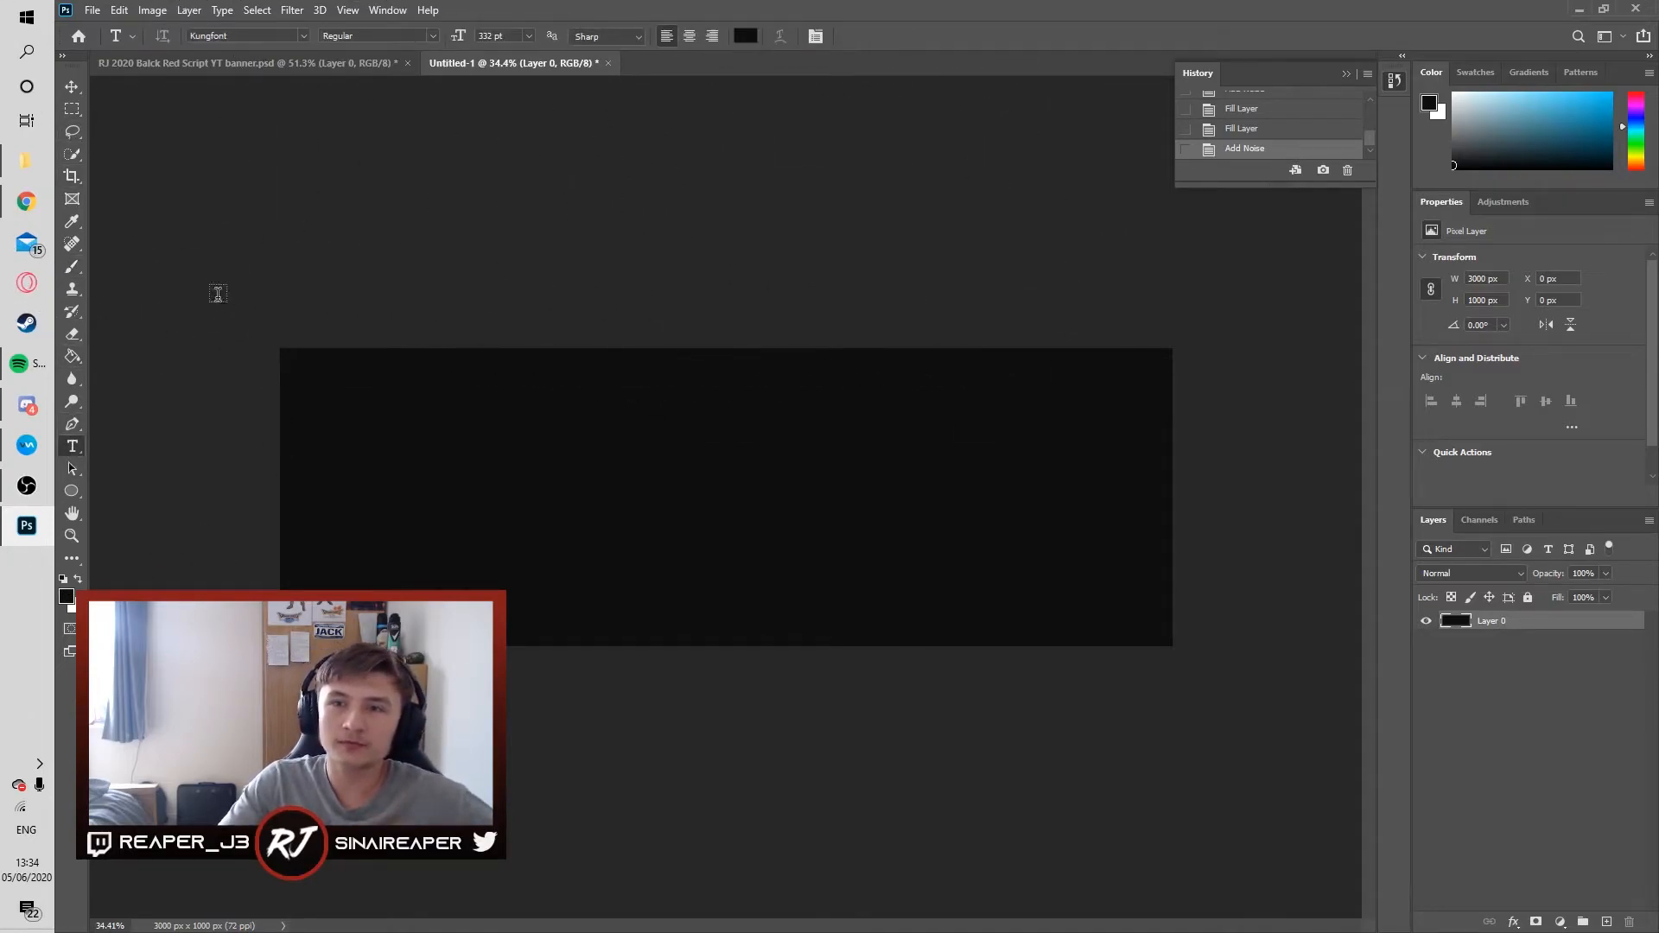
left_click_drag(1473, 148, 1359, 10)
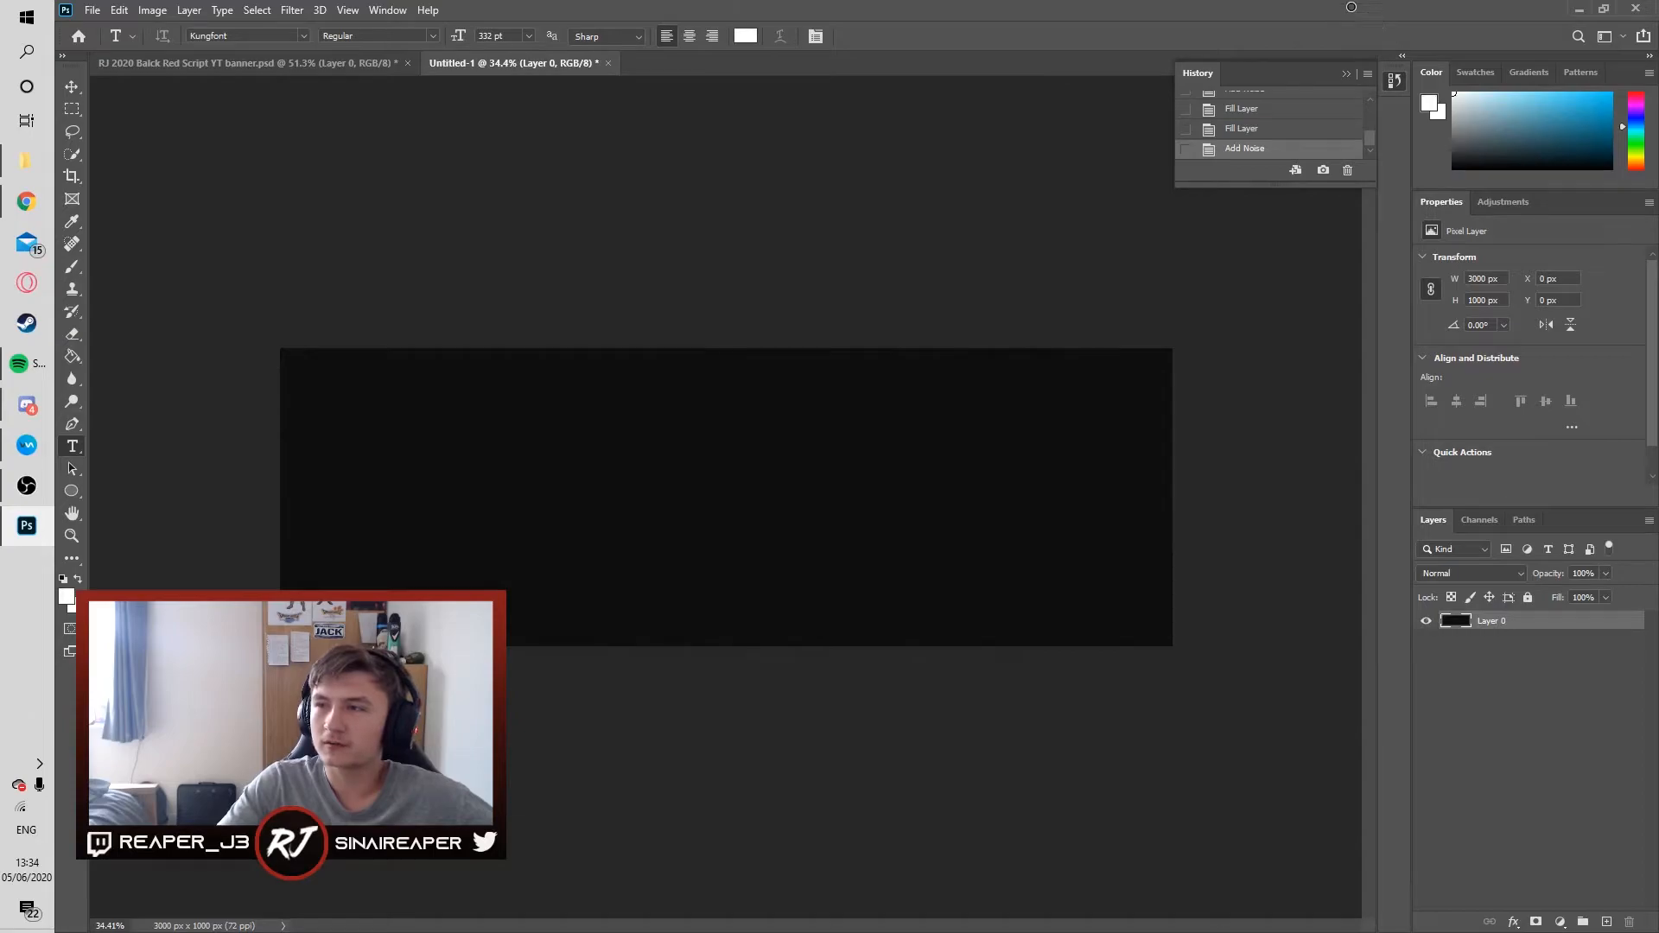
left_click(662, 512)
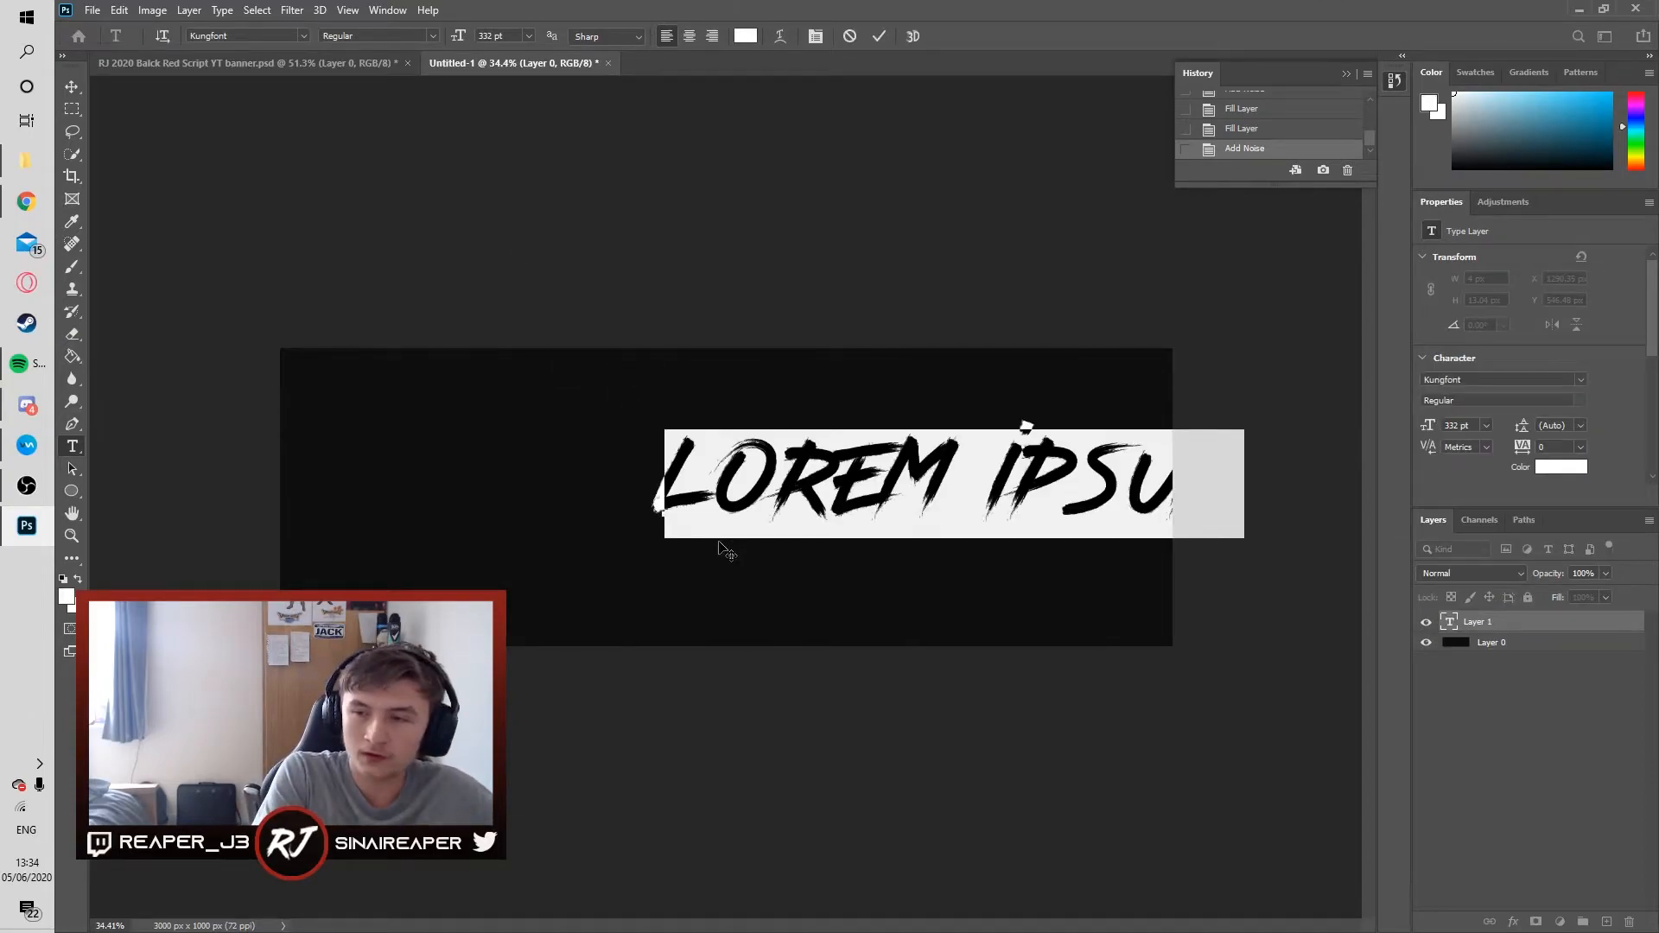
type("YOURNAME")
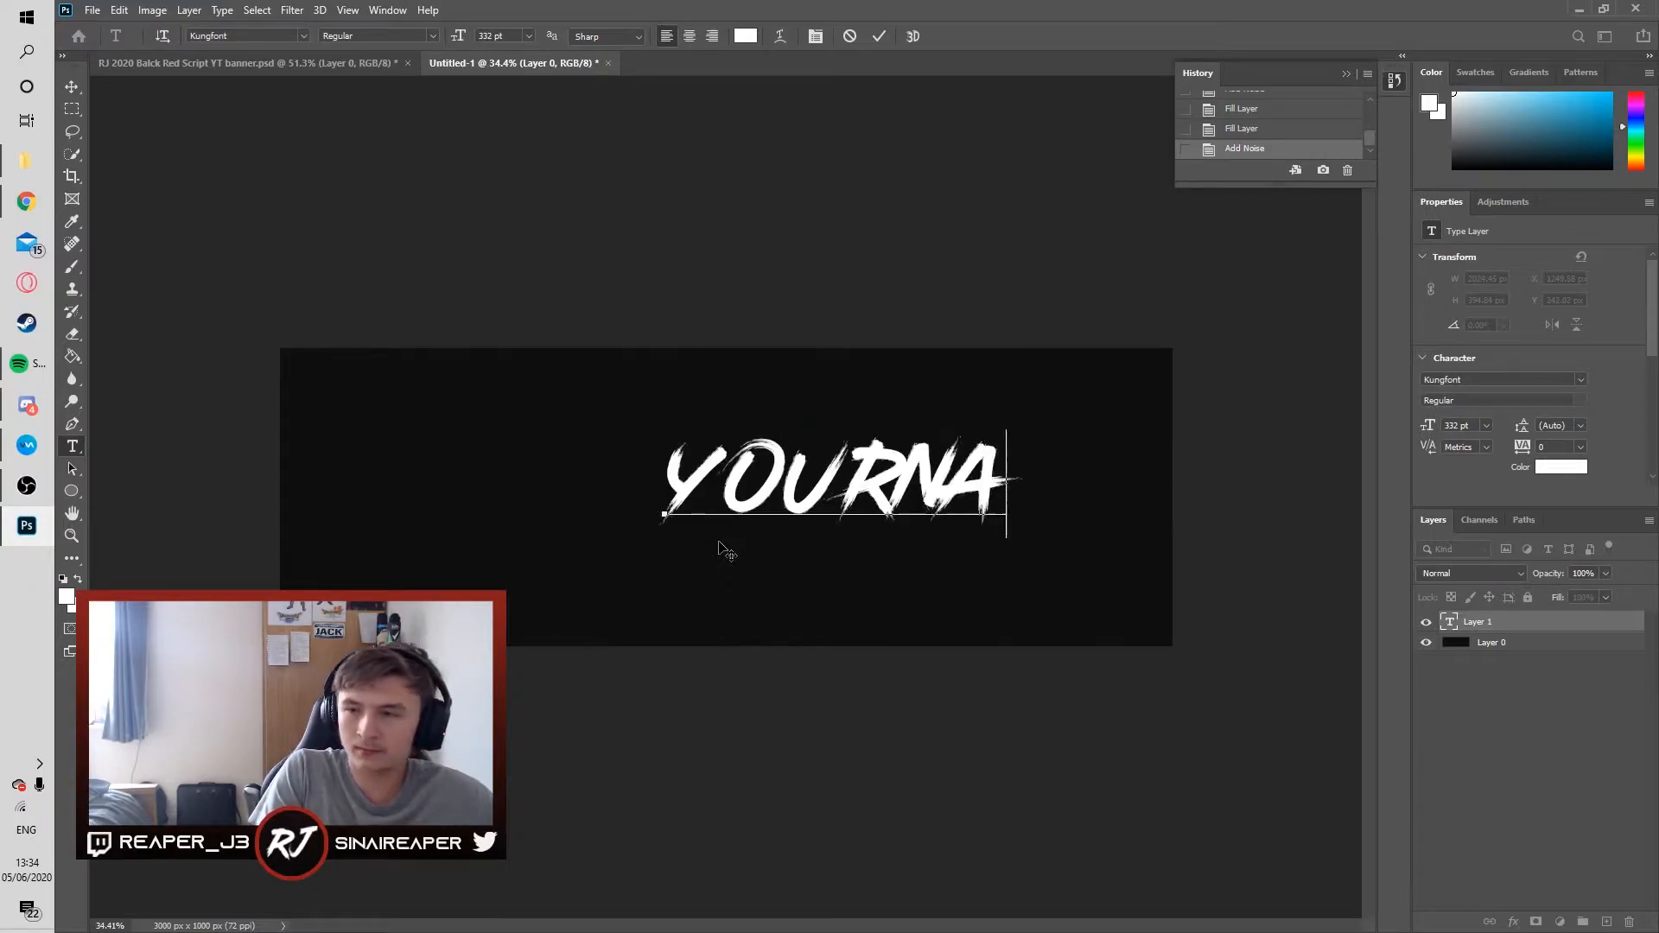
key("BackSpace")
key("BackSpace")
key("BackSpace")
key("BackSpace")
key("BackSpace")
key("BackSpace")
key("BackSpace")
key("BackSpace")
type("TEMPLATE")
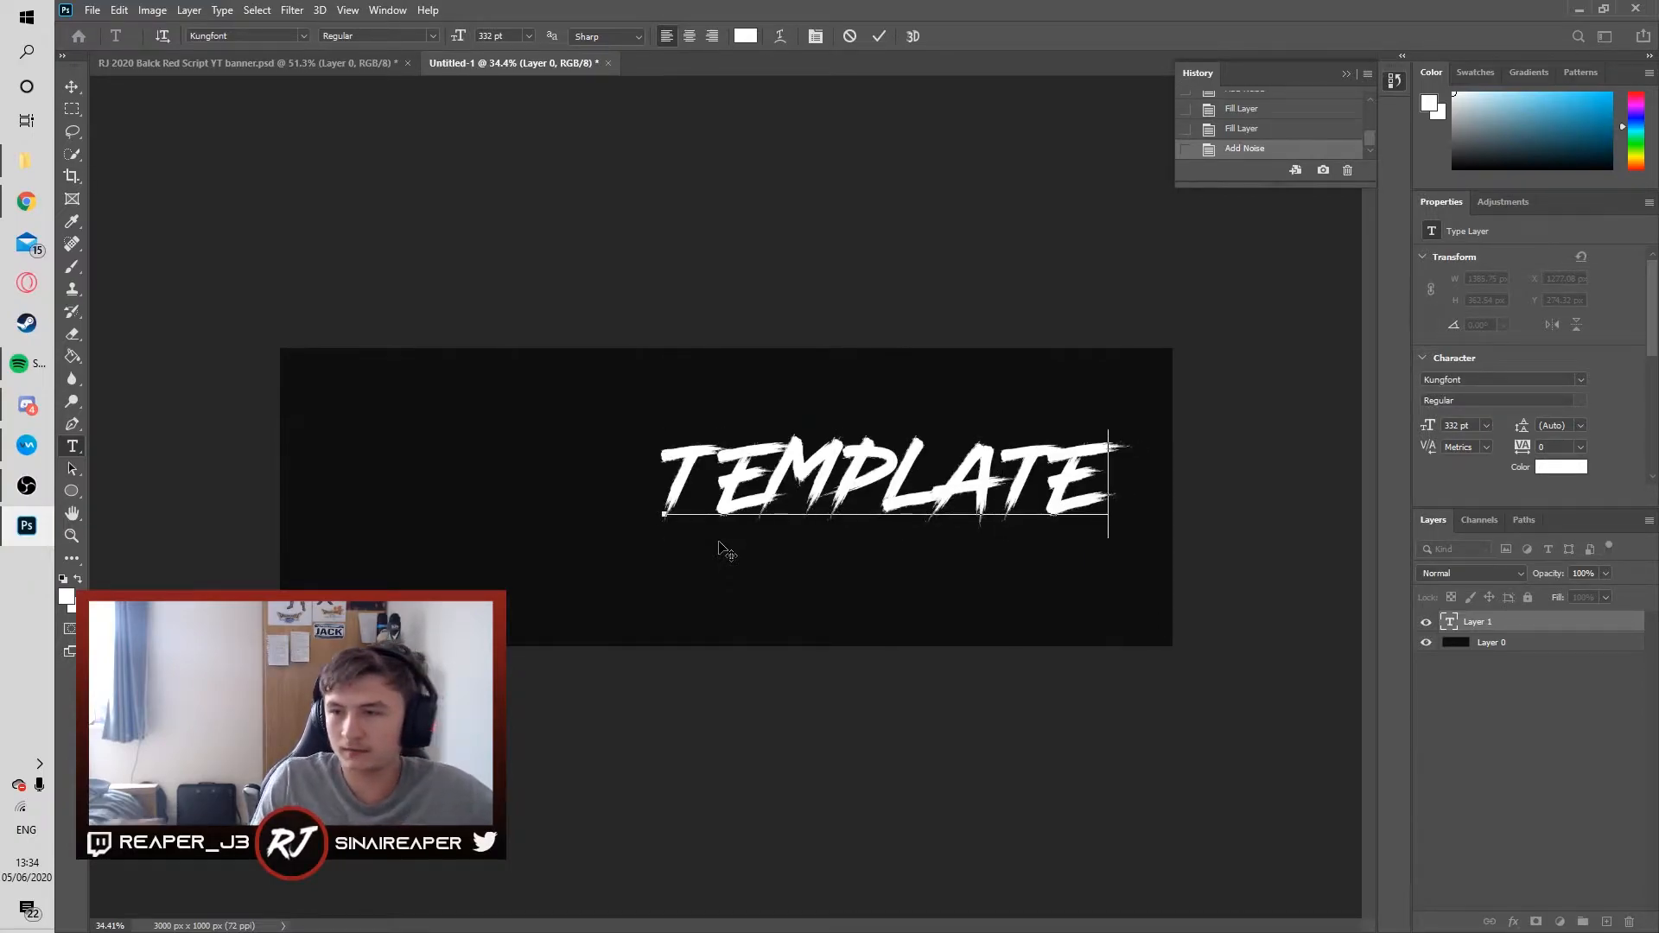
Step: Increase the font size of the TEMPLATE text and move it near the middle of the canvas
key("ctrl+a")
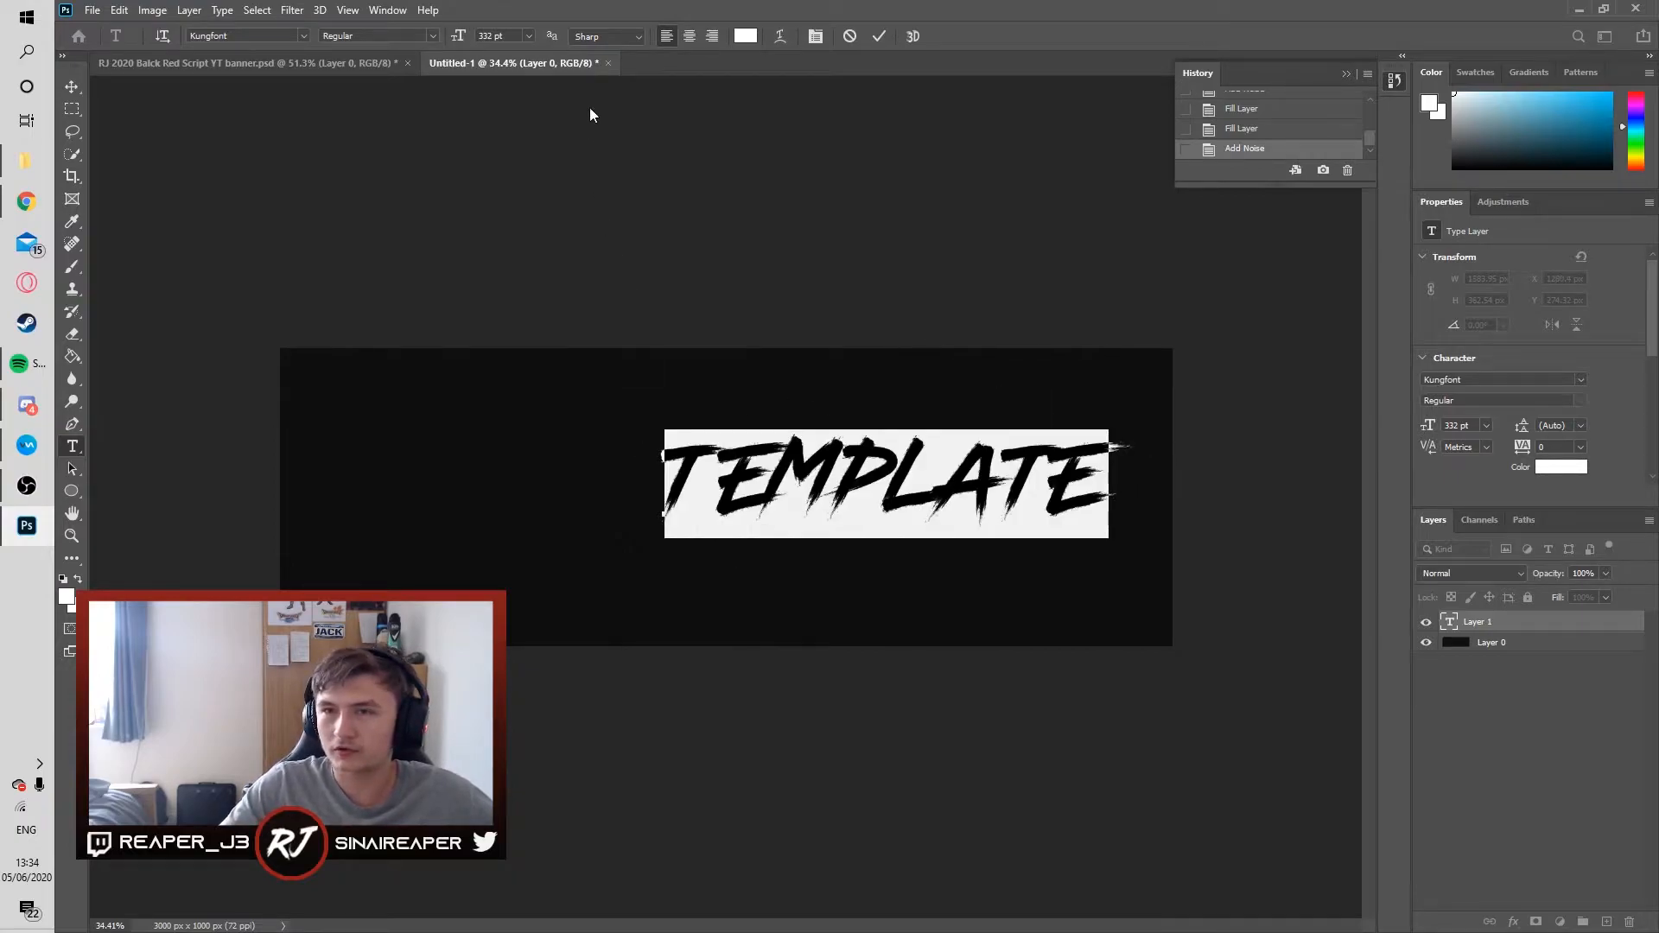
left_click_drag(462, 43, 486, 41)
left_click(71, 86)
left_click_drag(905, 480, 717, 501)
Step: Scale the TEMPLATE text proportionally to 113.48% and centre it on the canvas at X 1500, Y 500 px
key("ctrl+t")
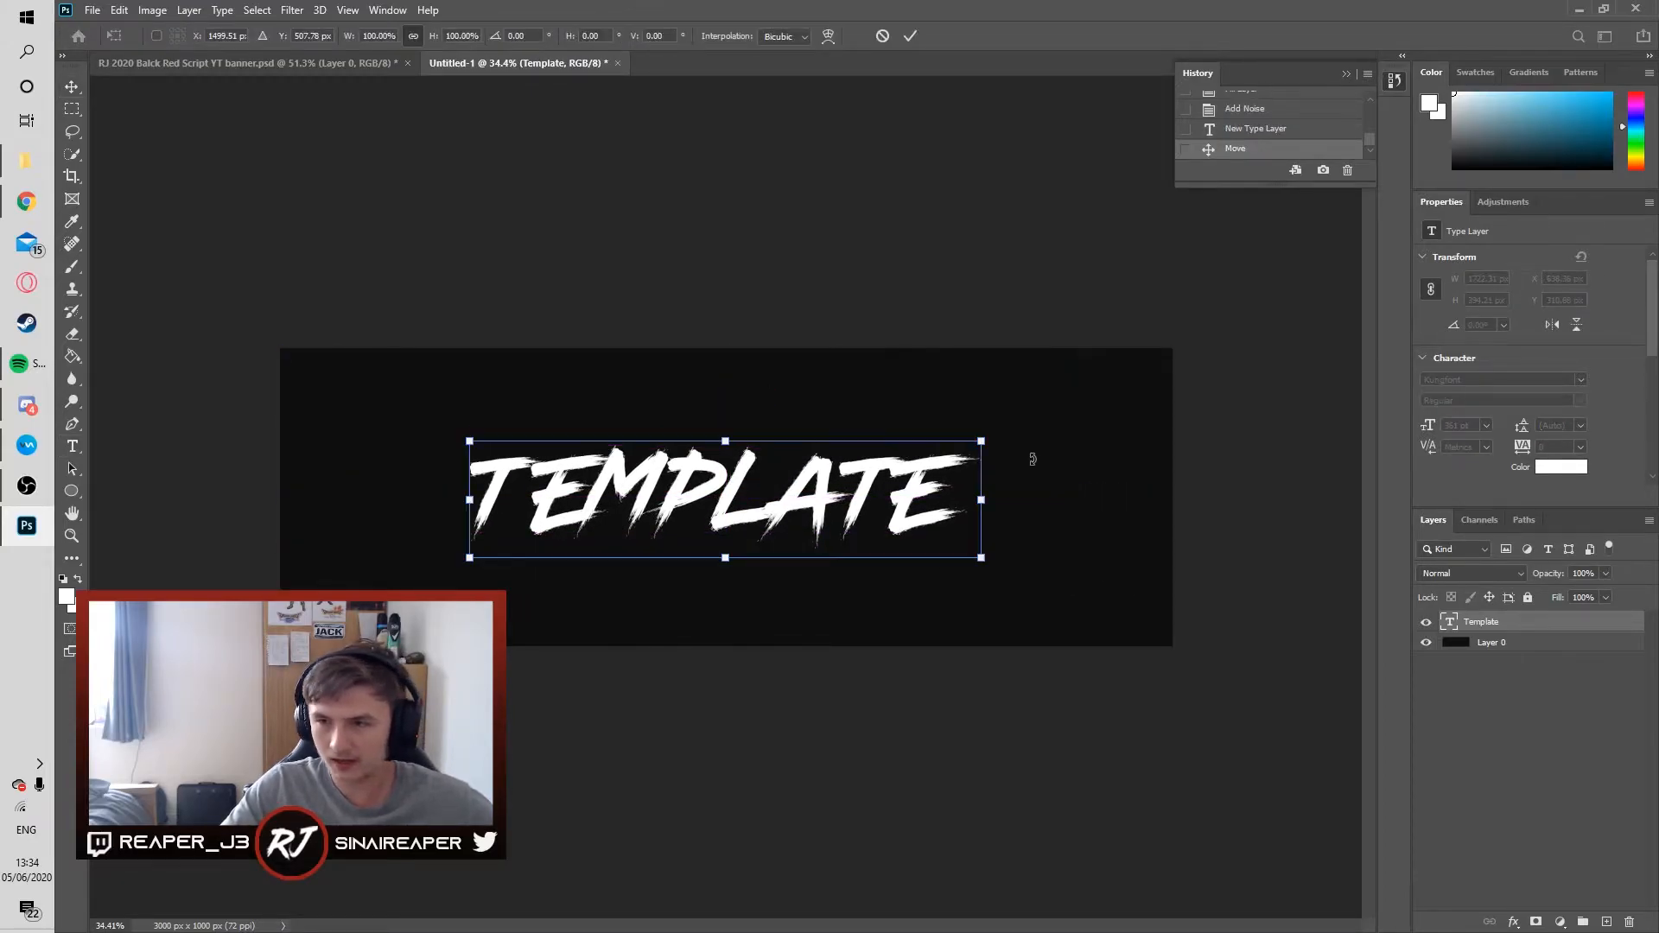
left_click_drag(982, 440, 1044, 425)
left_click_drag(781, 491, 751, 489)
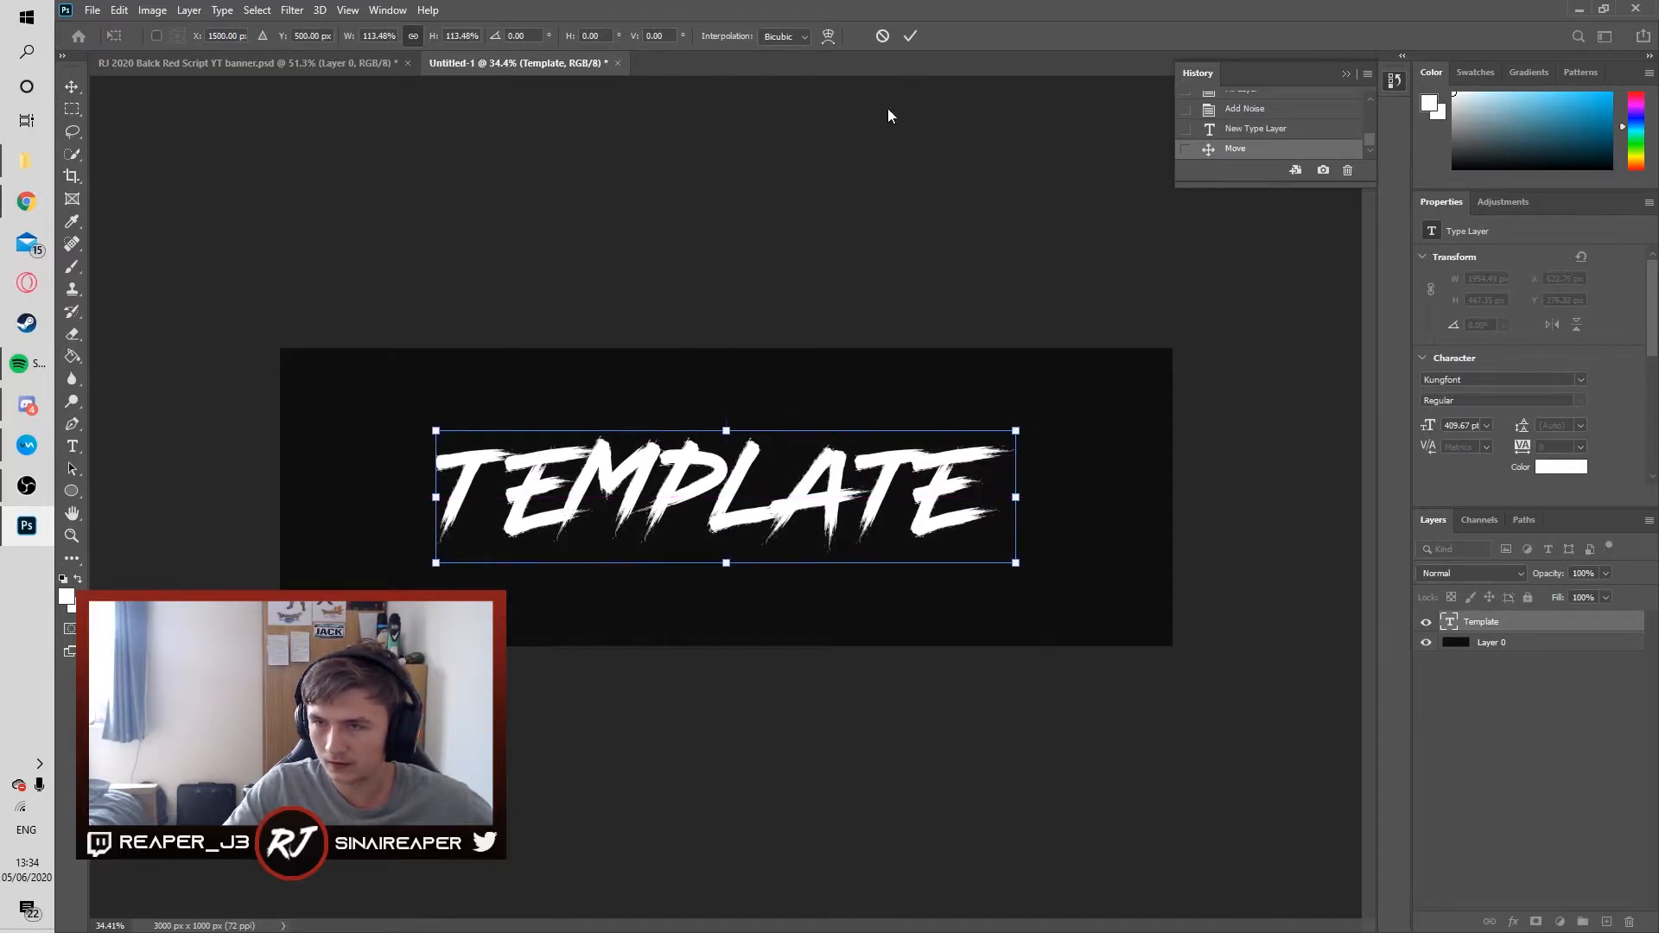
left_click(908, 35)
scroll(825, 484, "up", 5)
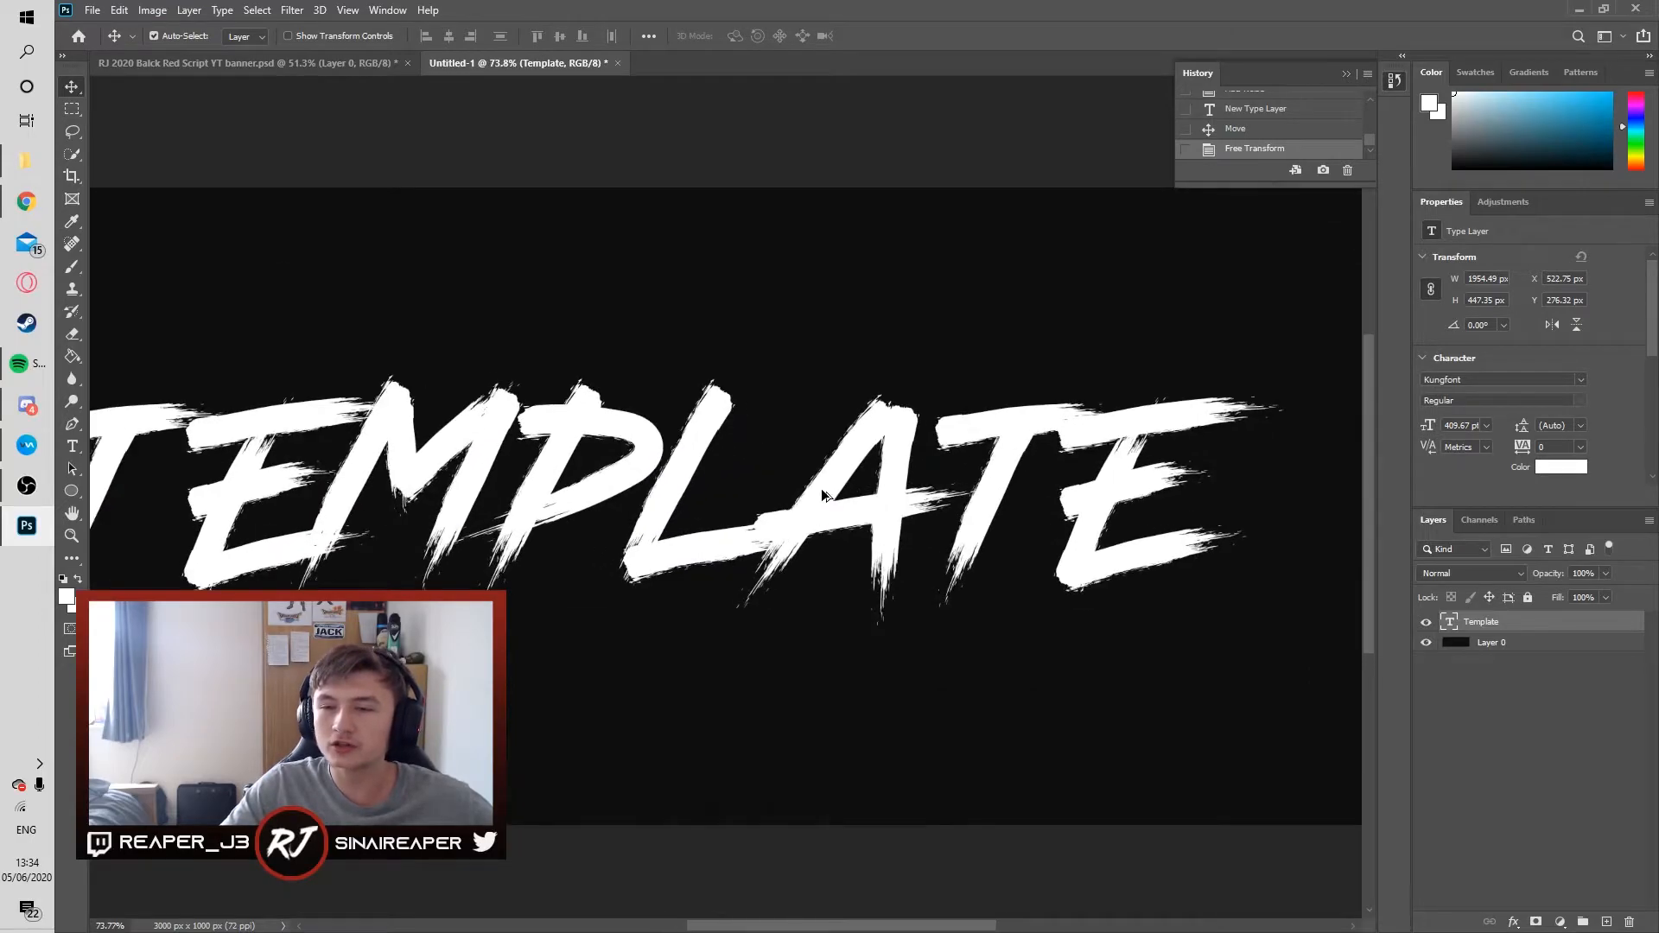
scroll(816, 497, "up", 3)
scroll(808, 494, "down", 4)
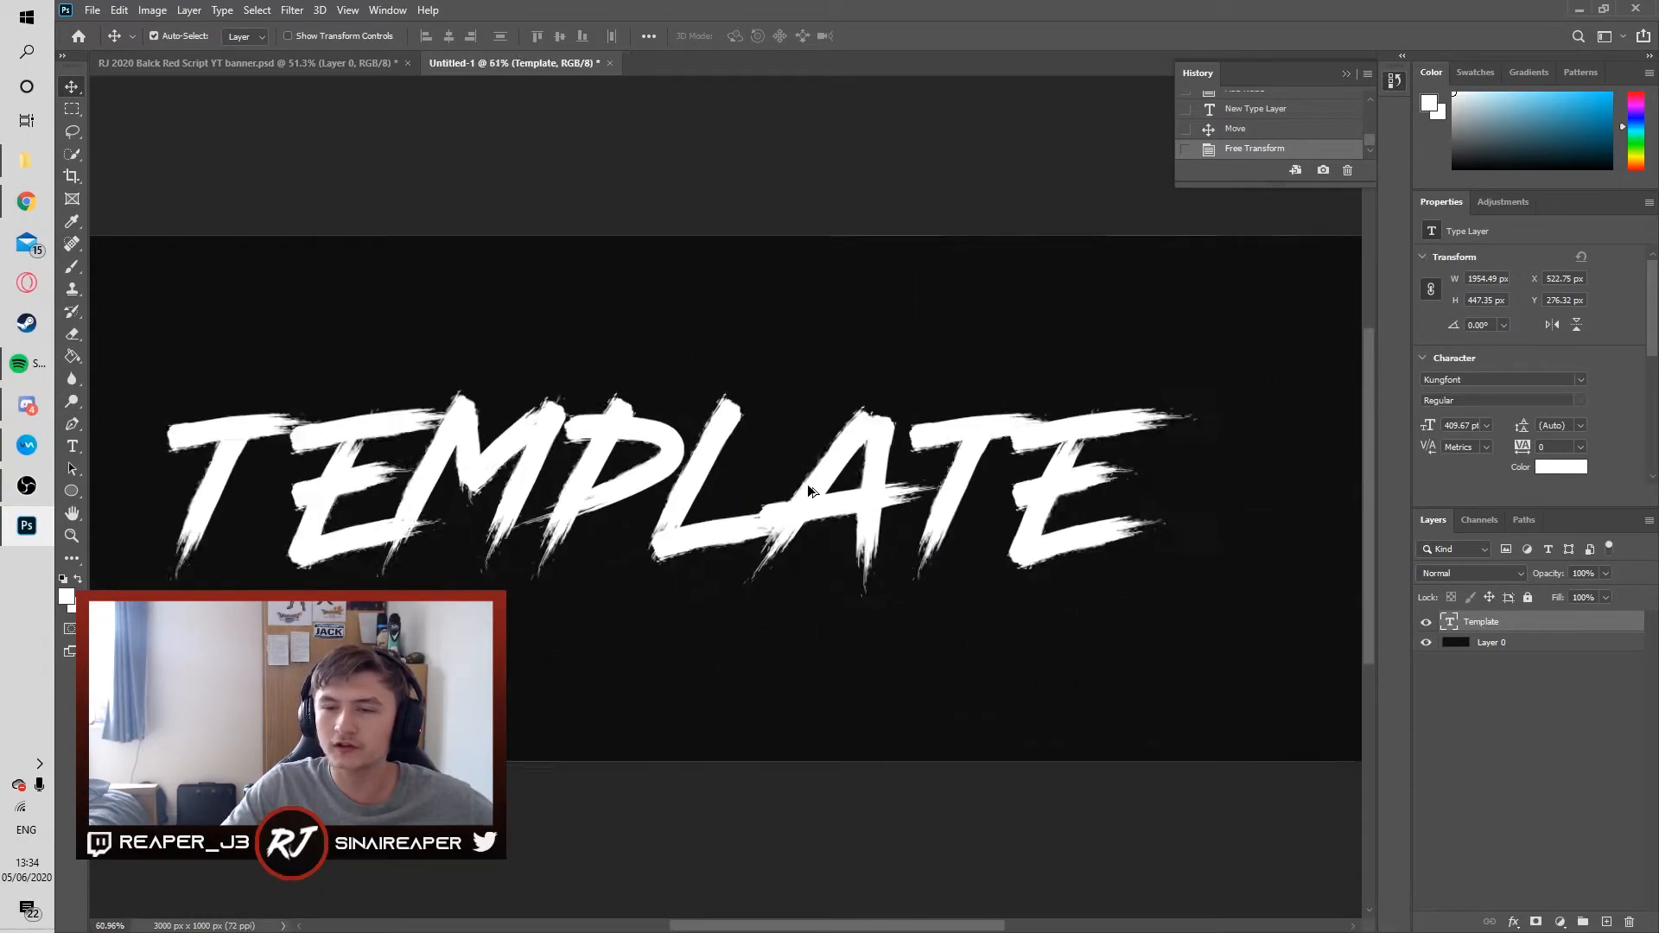
scroll(808, 488, "down", 3)
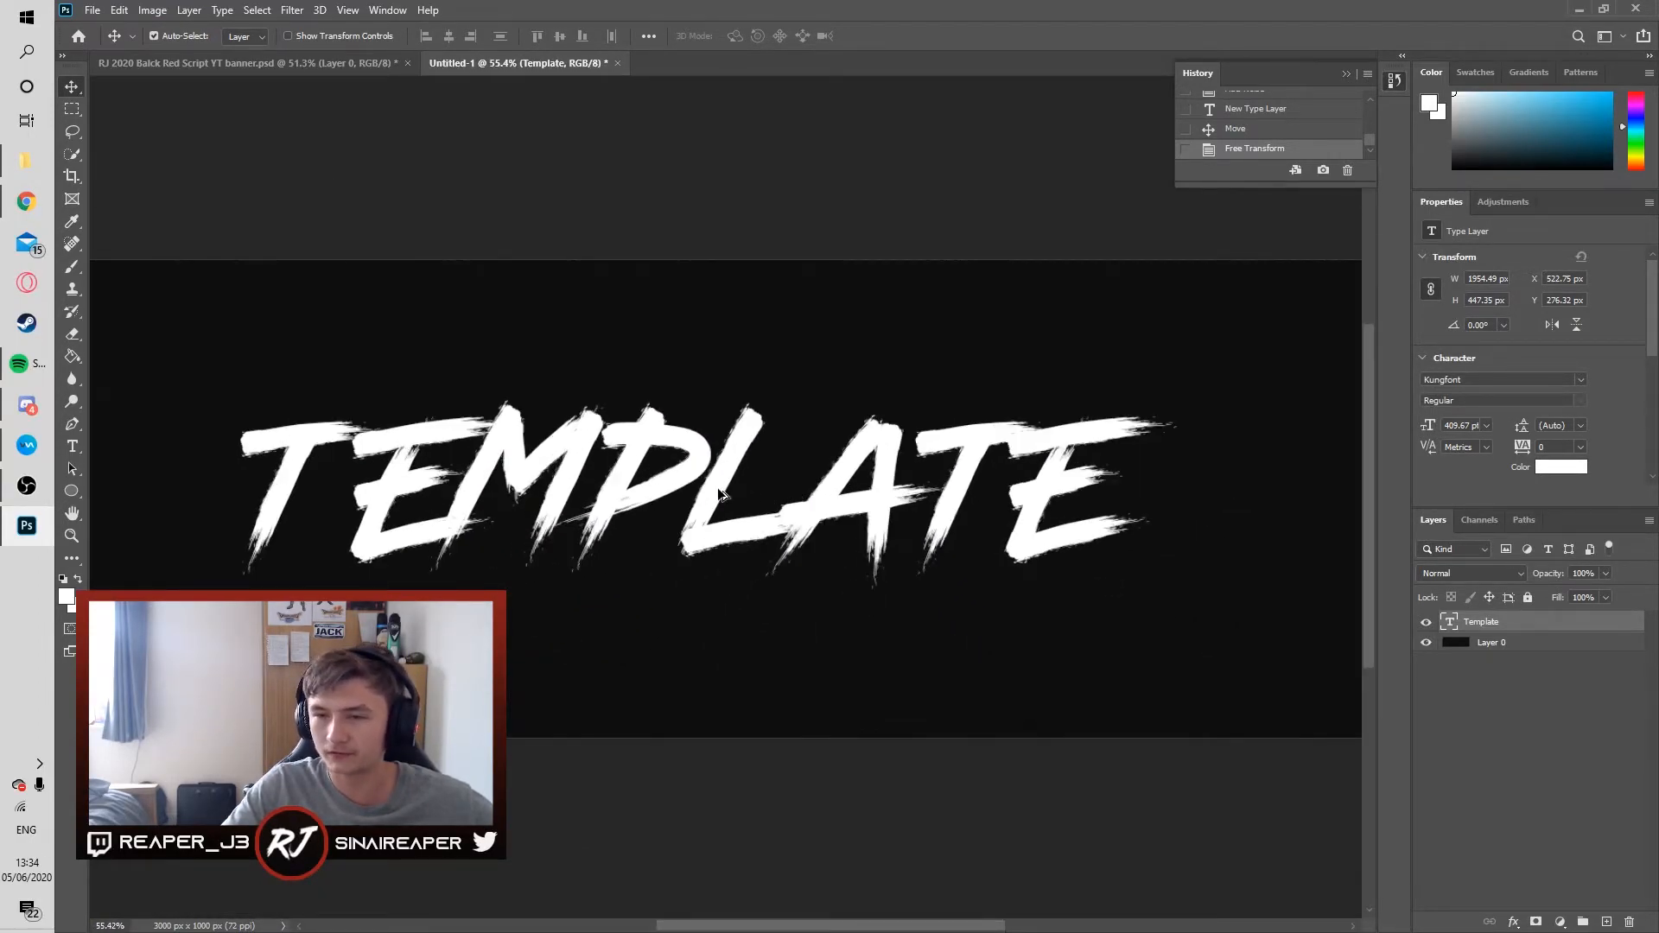
scroll(740, 494, "up", 4)
scroll(728, 553, "down", 5)
scroll(562, 553, "up", 2)
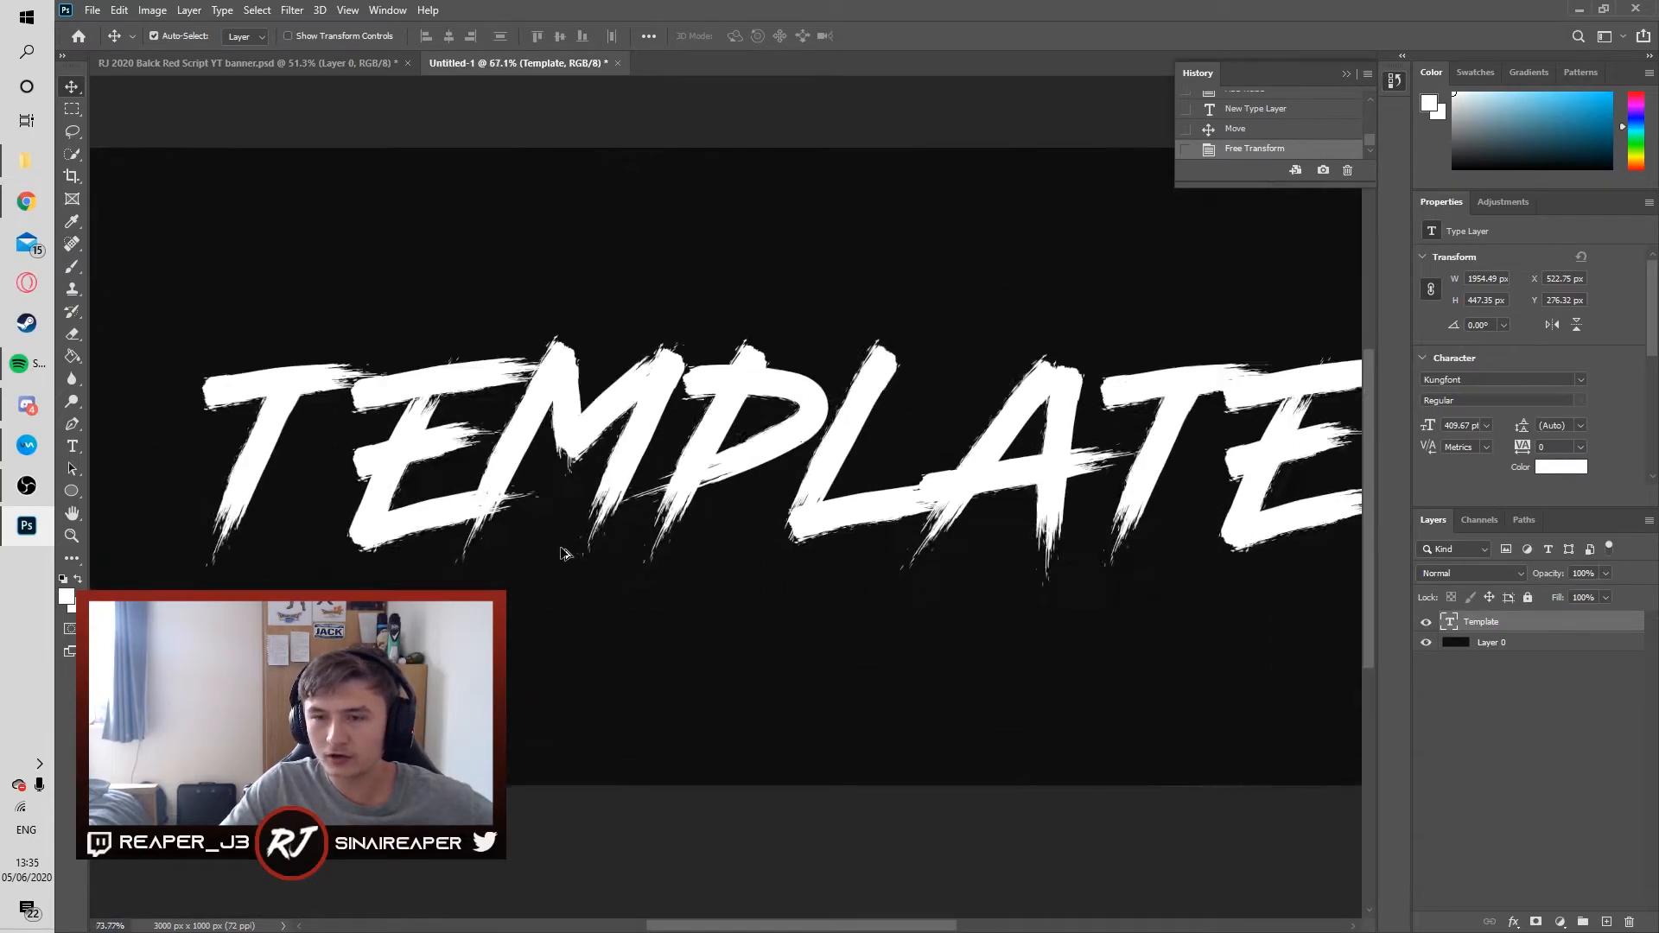
Step: Duplicate the TEMPLATE text layer twice and reorder the layers as Template, Template copy, Template copy 2 above the background
scroll(562, 553, "up", 2)
scroll(563, 553, "down", 4)
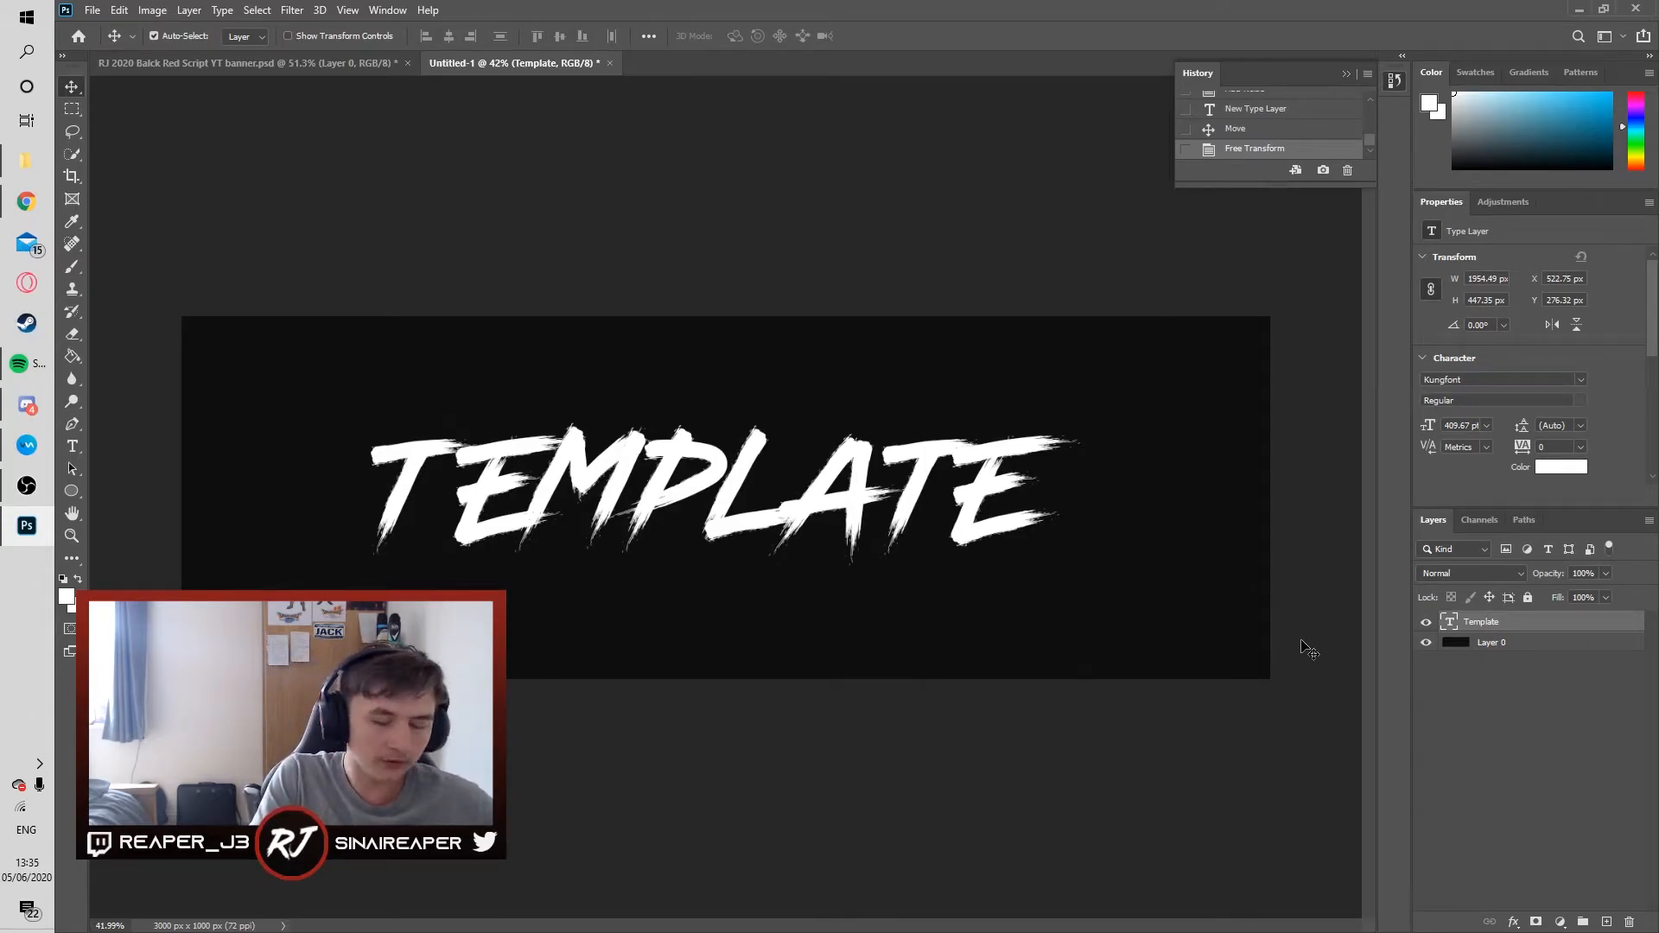
key("ctrl+j")
key("ctrl+j")
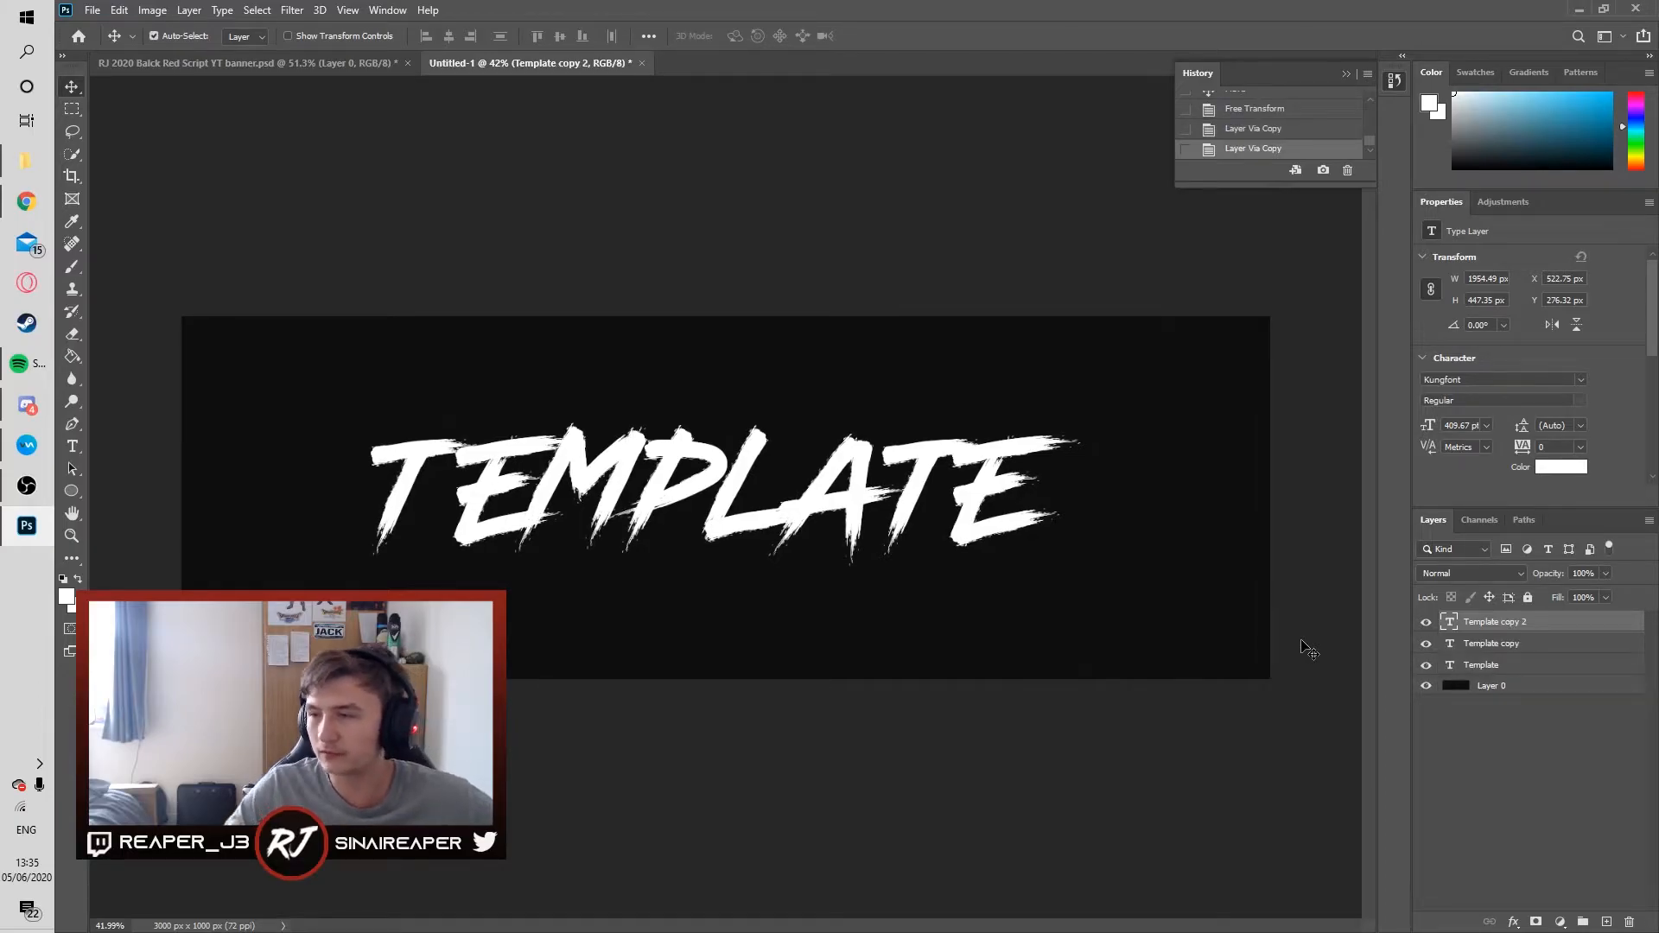
mouse_move(1513, 671)
left_mouse_down()
mouse_move(1518, 617)
mouse_move(1527, 678)
left_mouse_up()
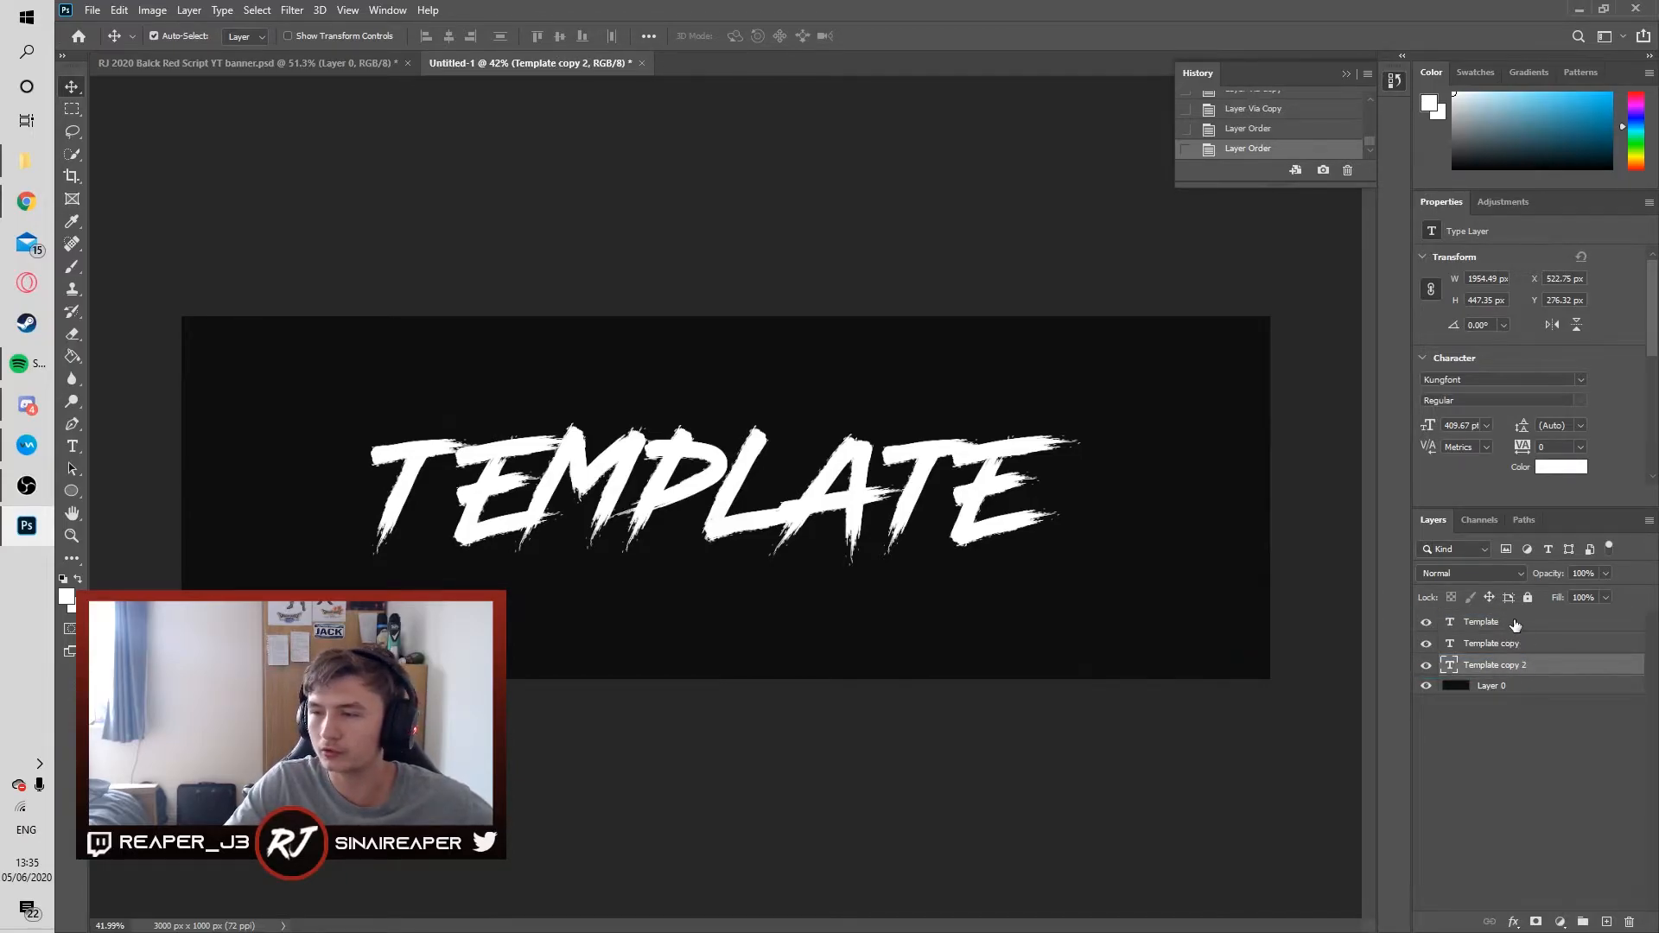
left_click(1481, 622)
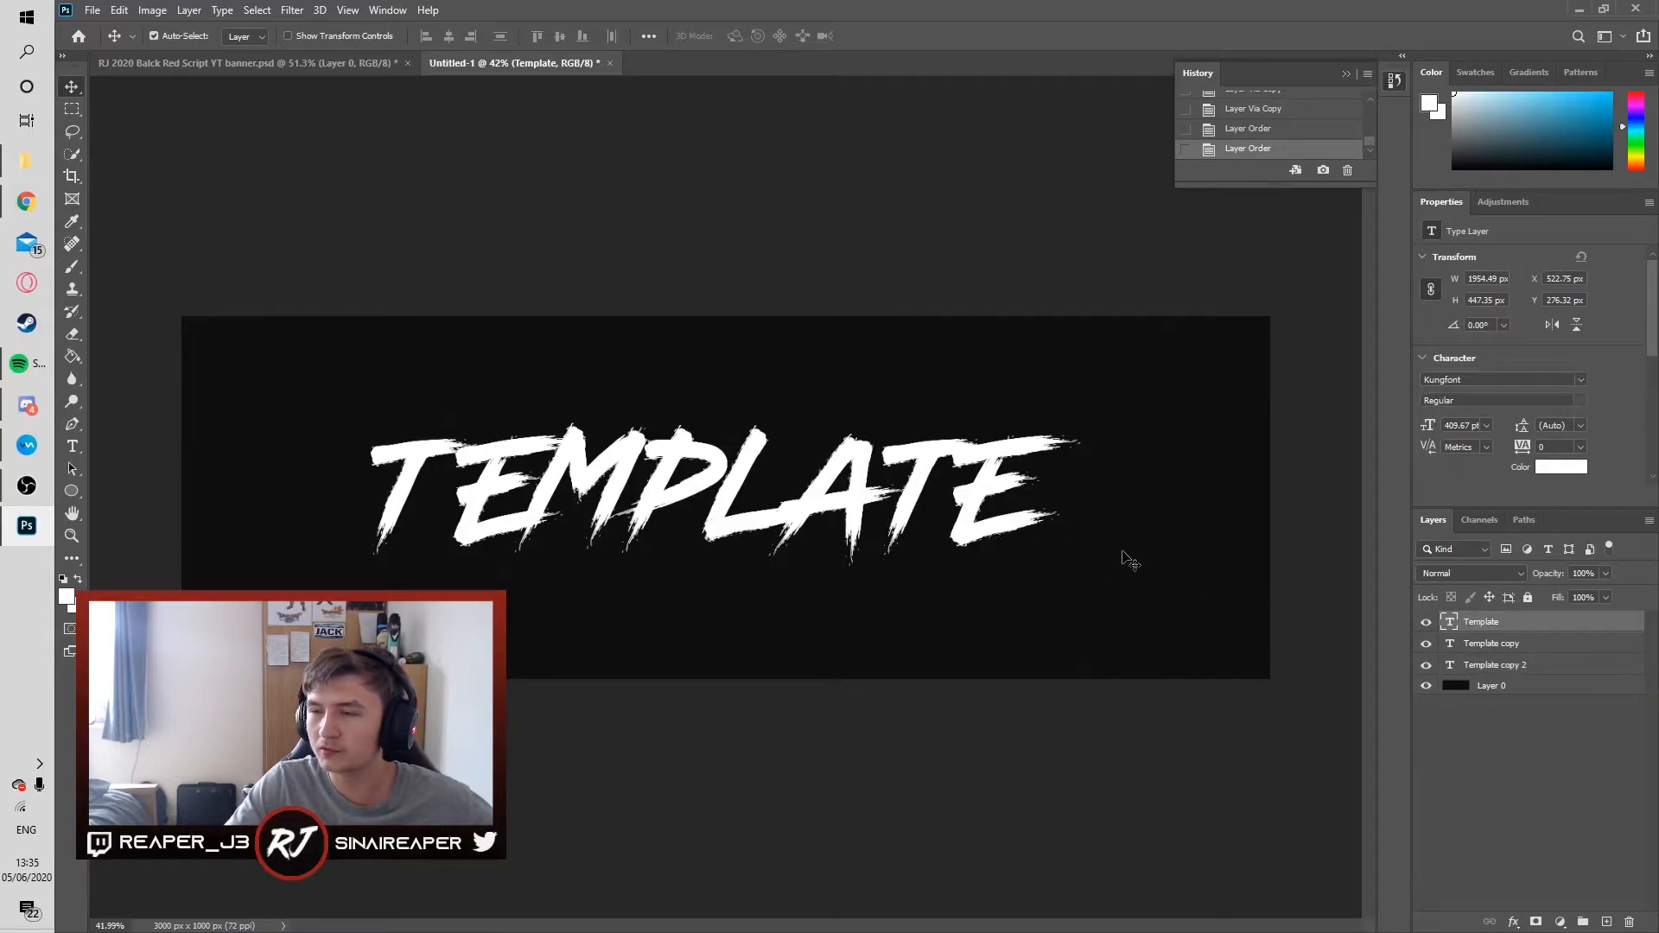
Step: Fill the Template copy layer with bright cyan and check it by briefly hiding the white Template layer
left_click(1512, 643)
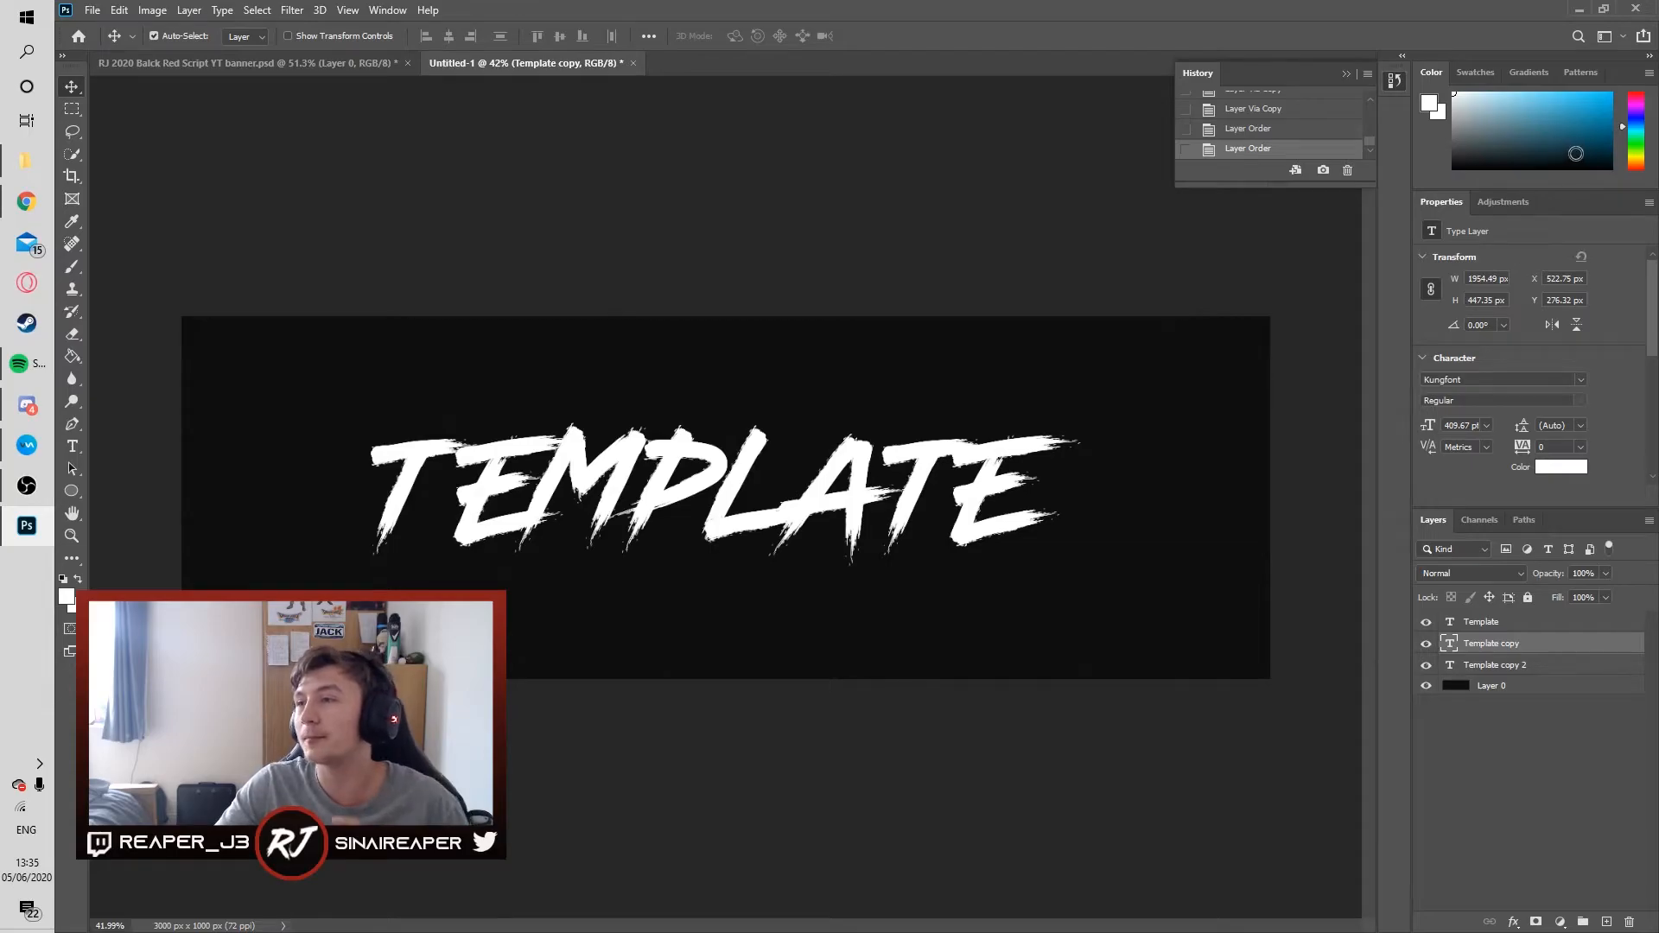
left_click(1597, 110)
left_click_drag(1596, 110, 1633, 64)
key("alt+BackSpace")
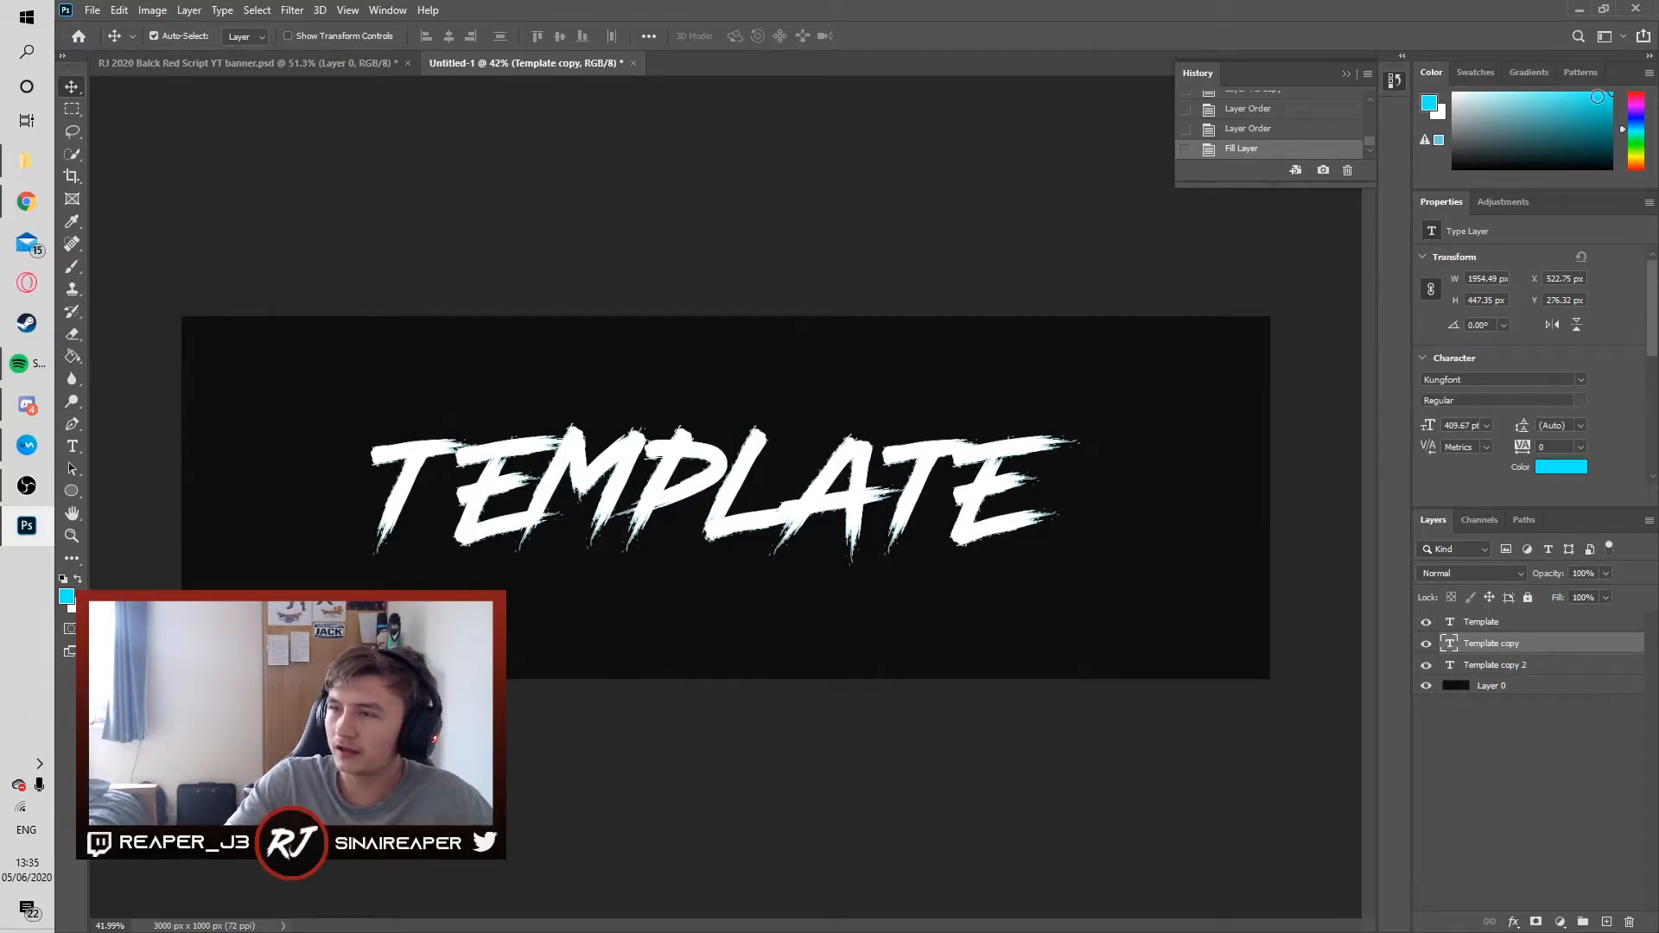
left_click_drag(1597, 97, 1579, 104)
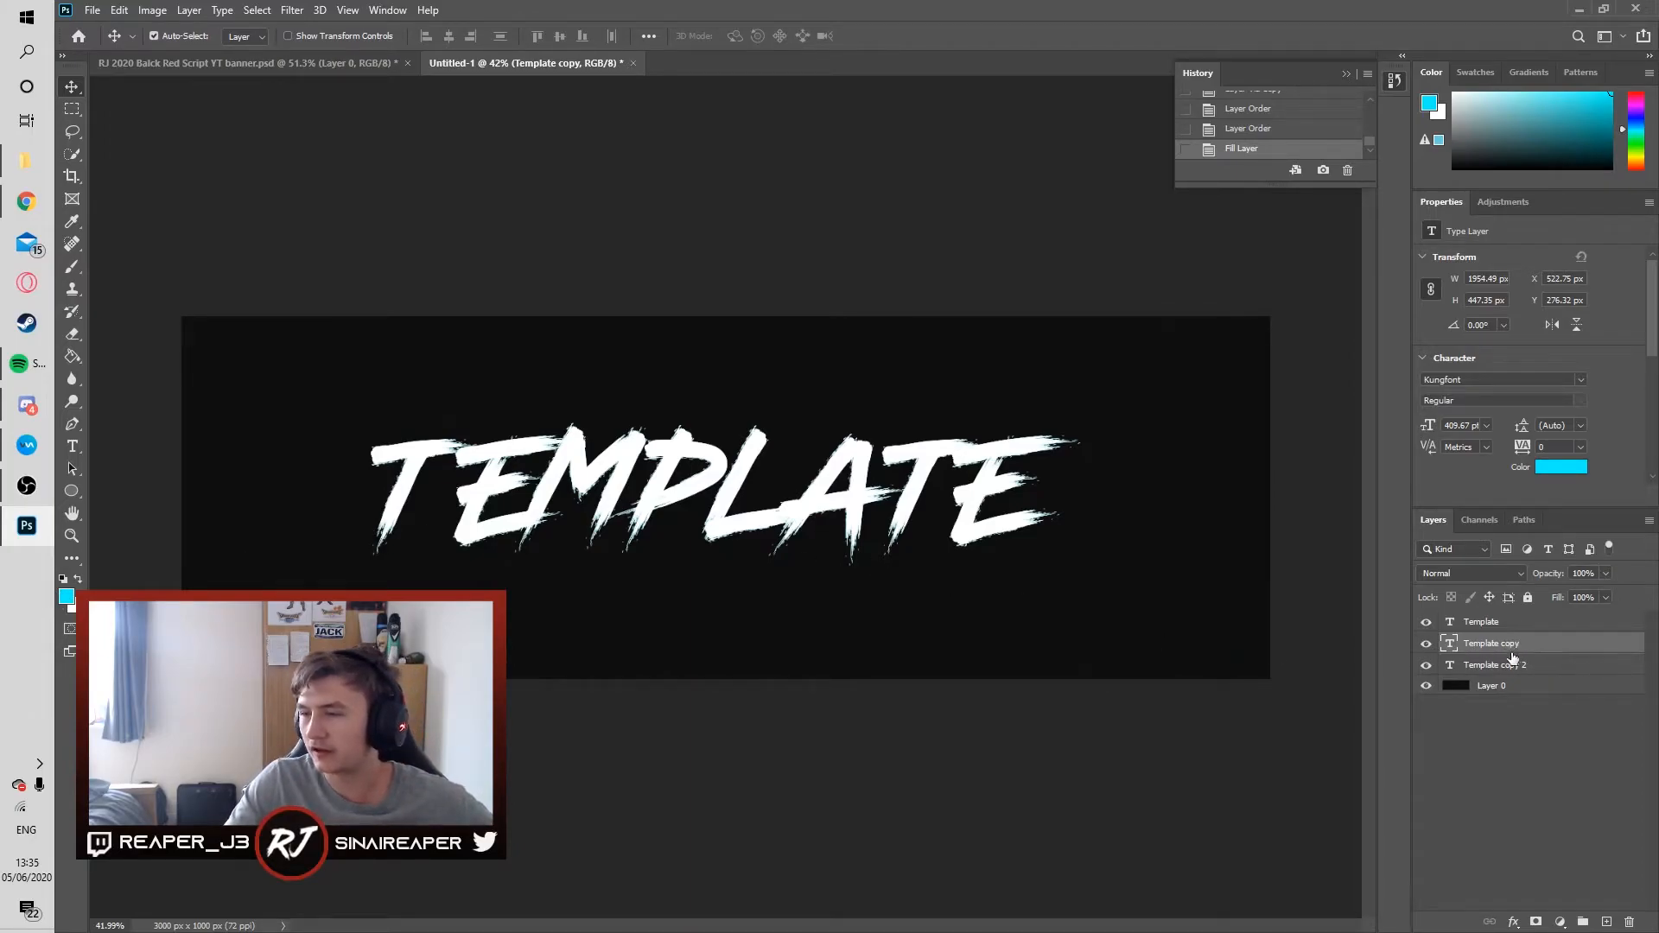
left_click(1426, 622)
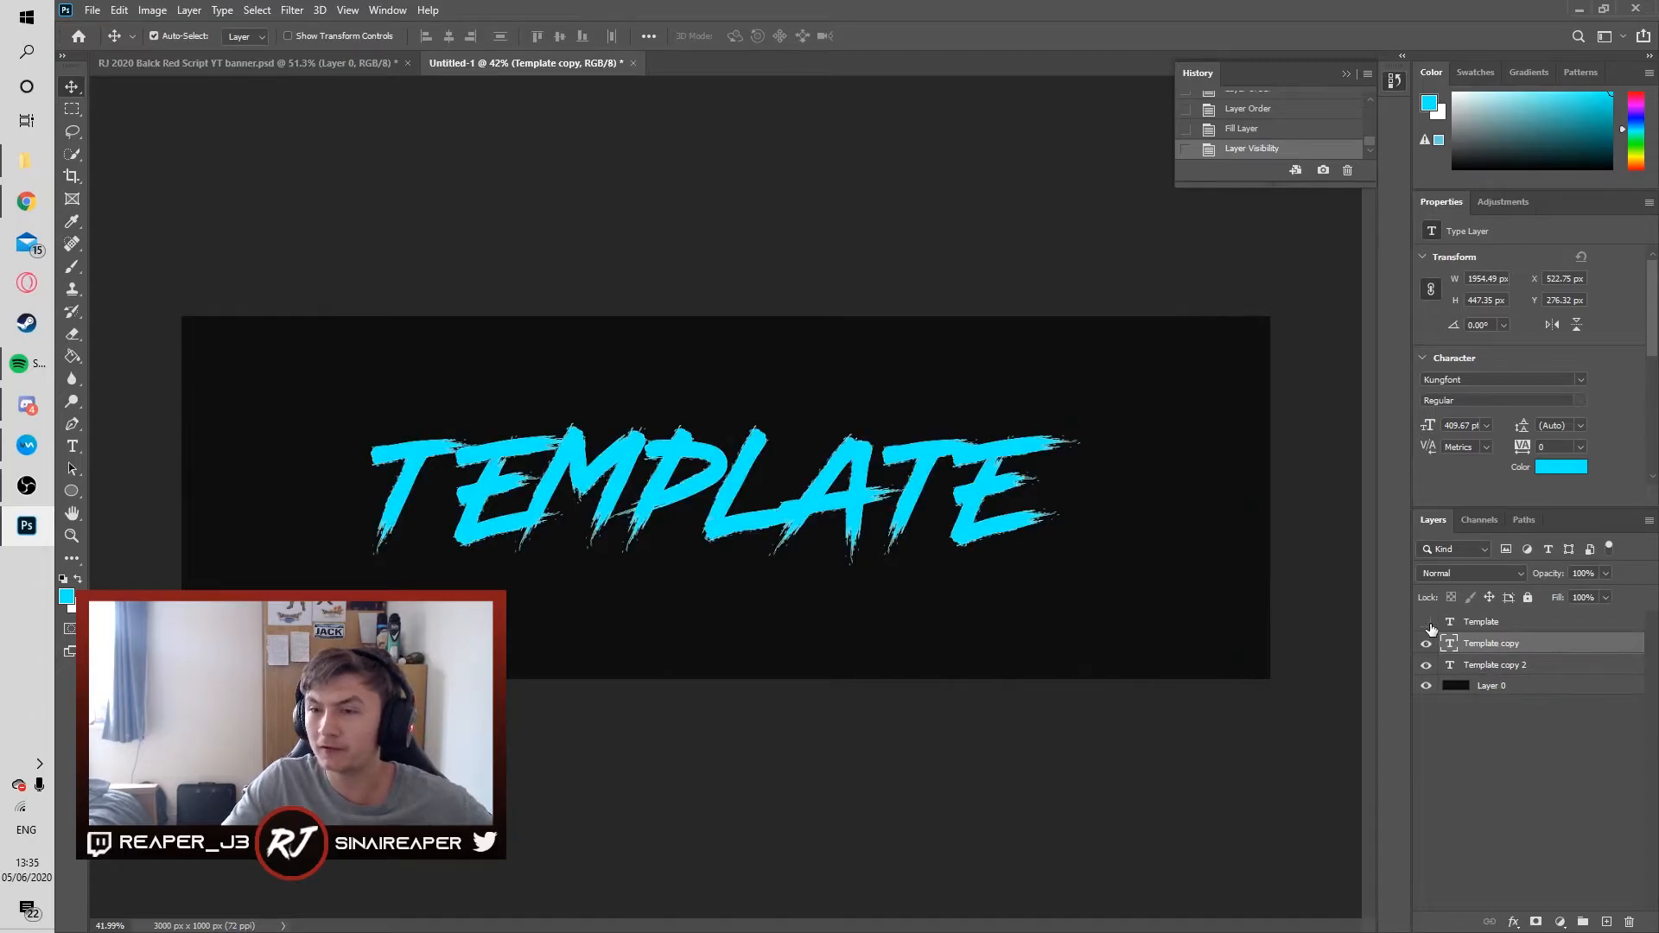
left_click(1426, 622)
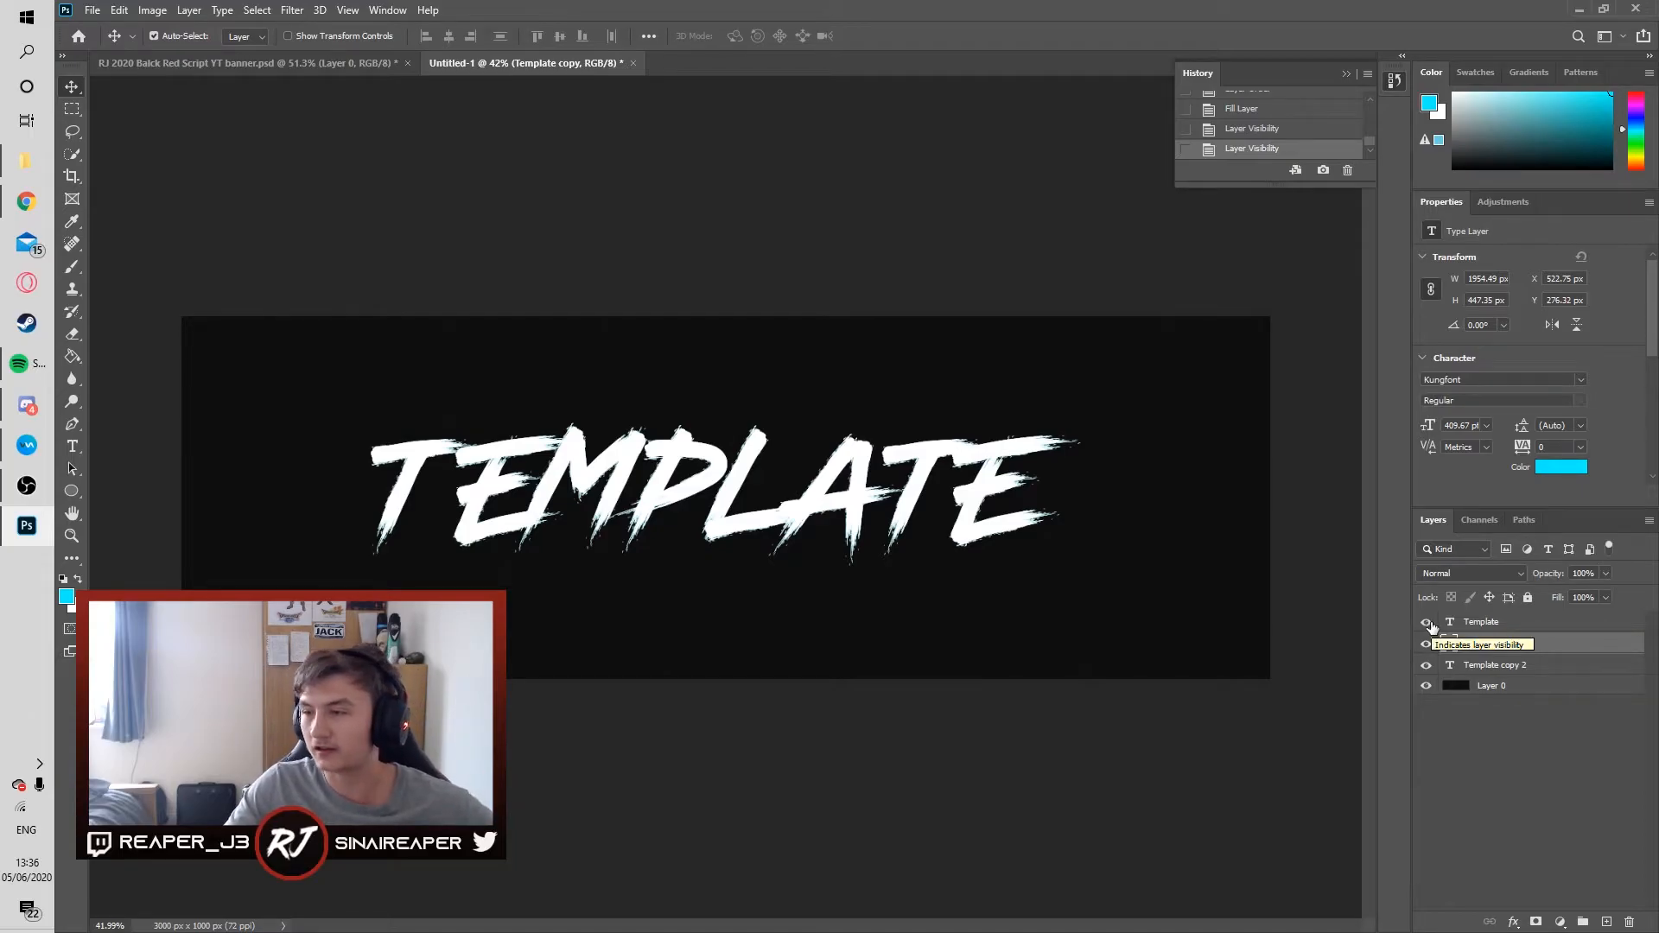
Step: Fill the Template copy 2 layer with hot pink
left_click(1511, 664)
left_click_drag(1634, 143, 1641, 108)
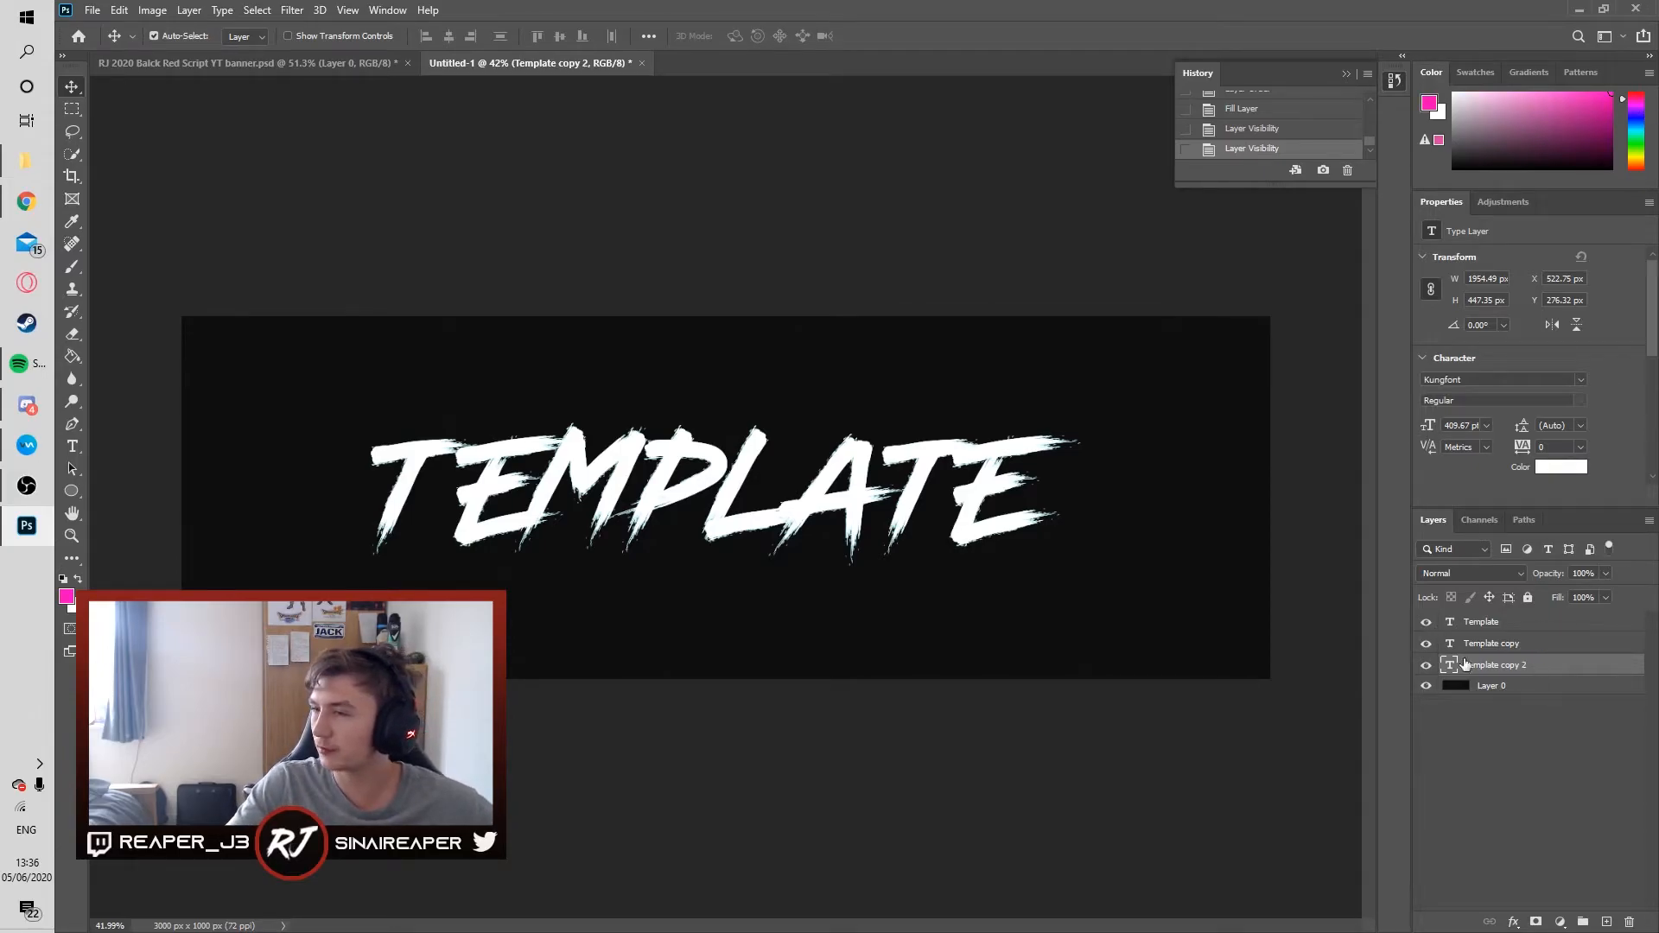
key("alt+BackSpace")
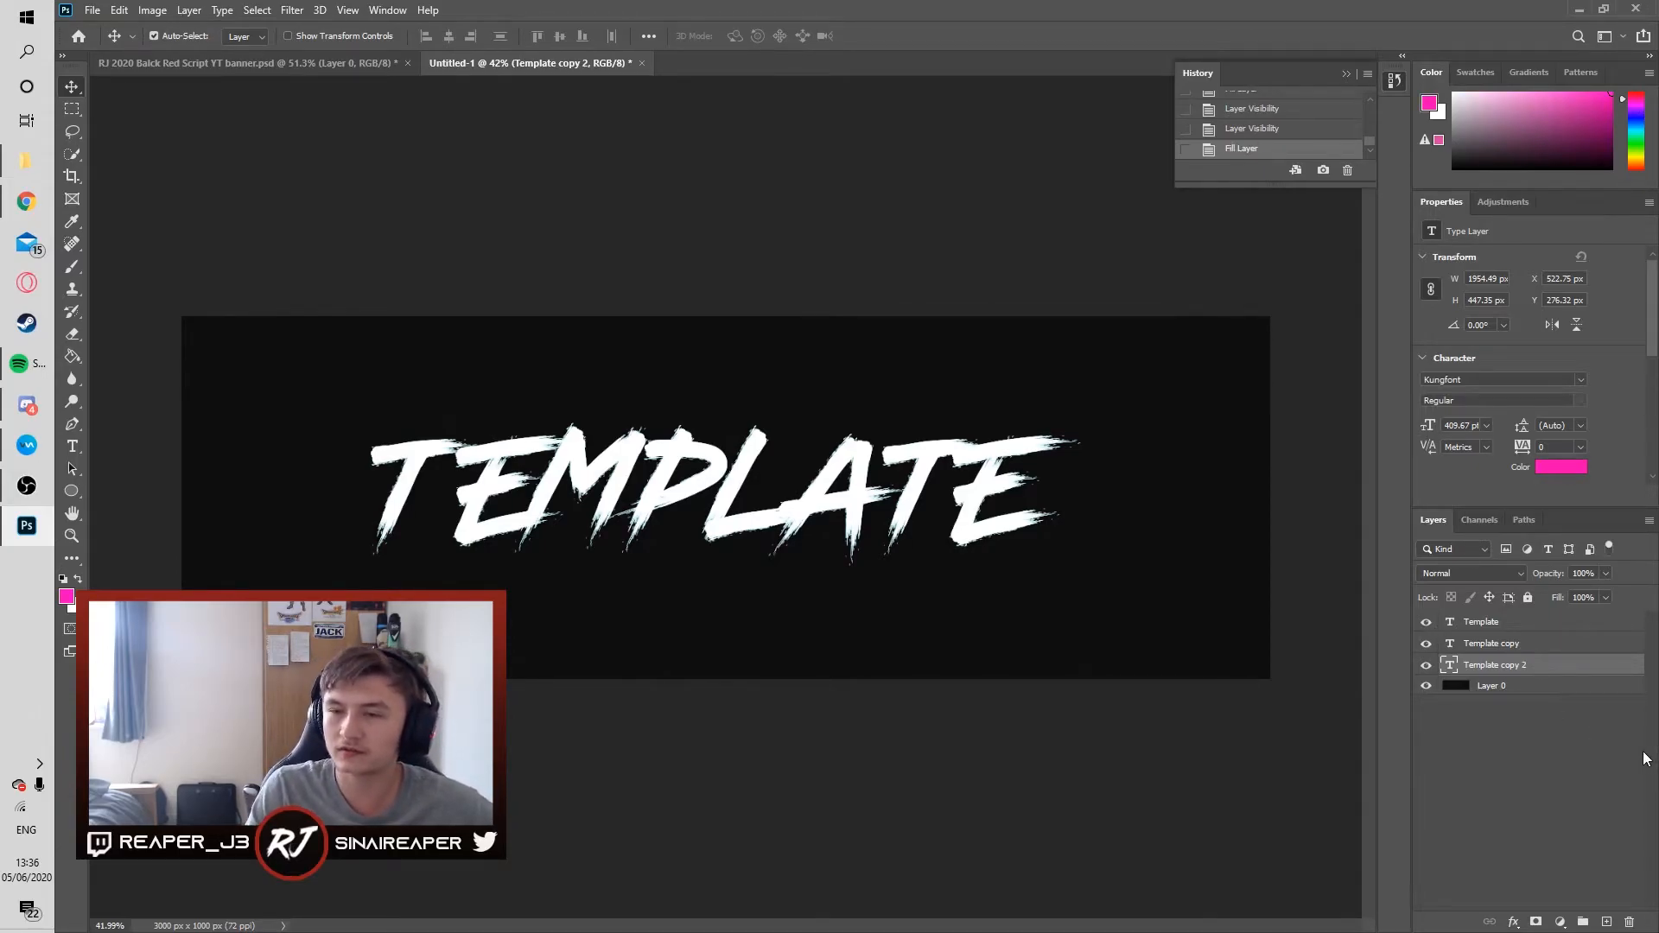
Step: Compare the lettering with the offset colour layers in the RJ 2020 Balck Red Script YT banner document
left_click(1520, 623)
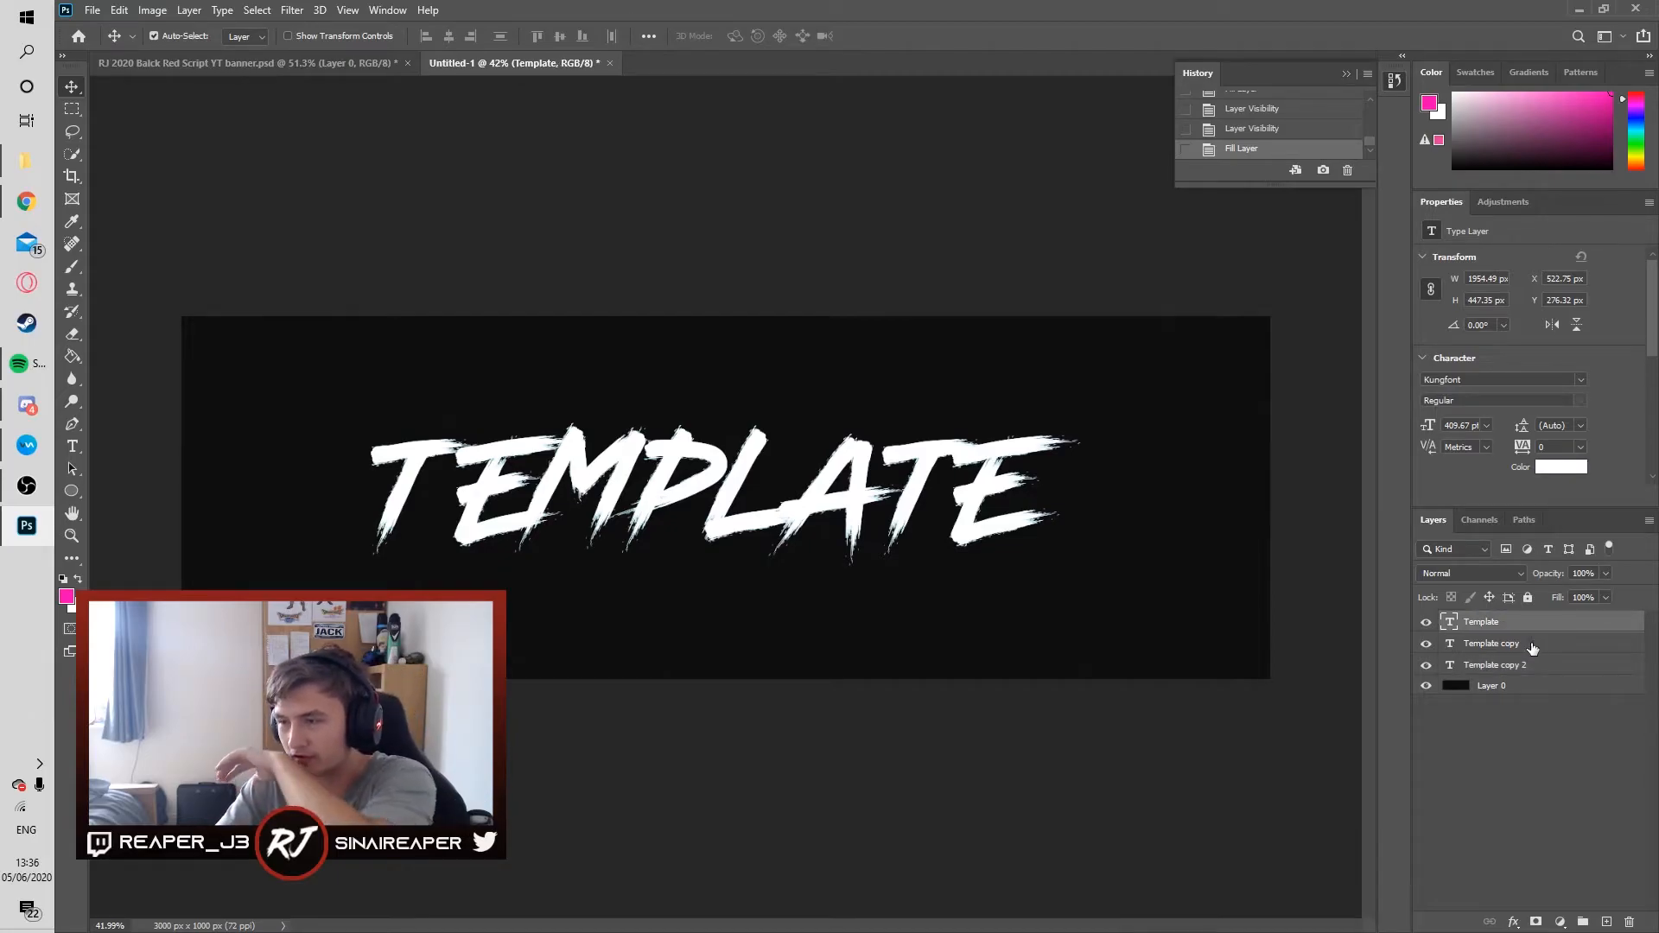
left_click(1531, 644)
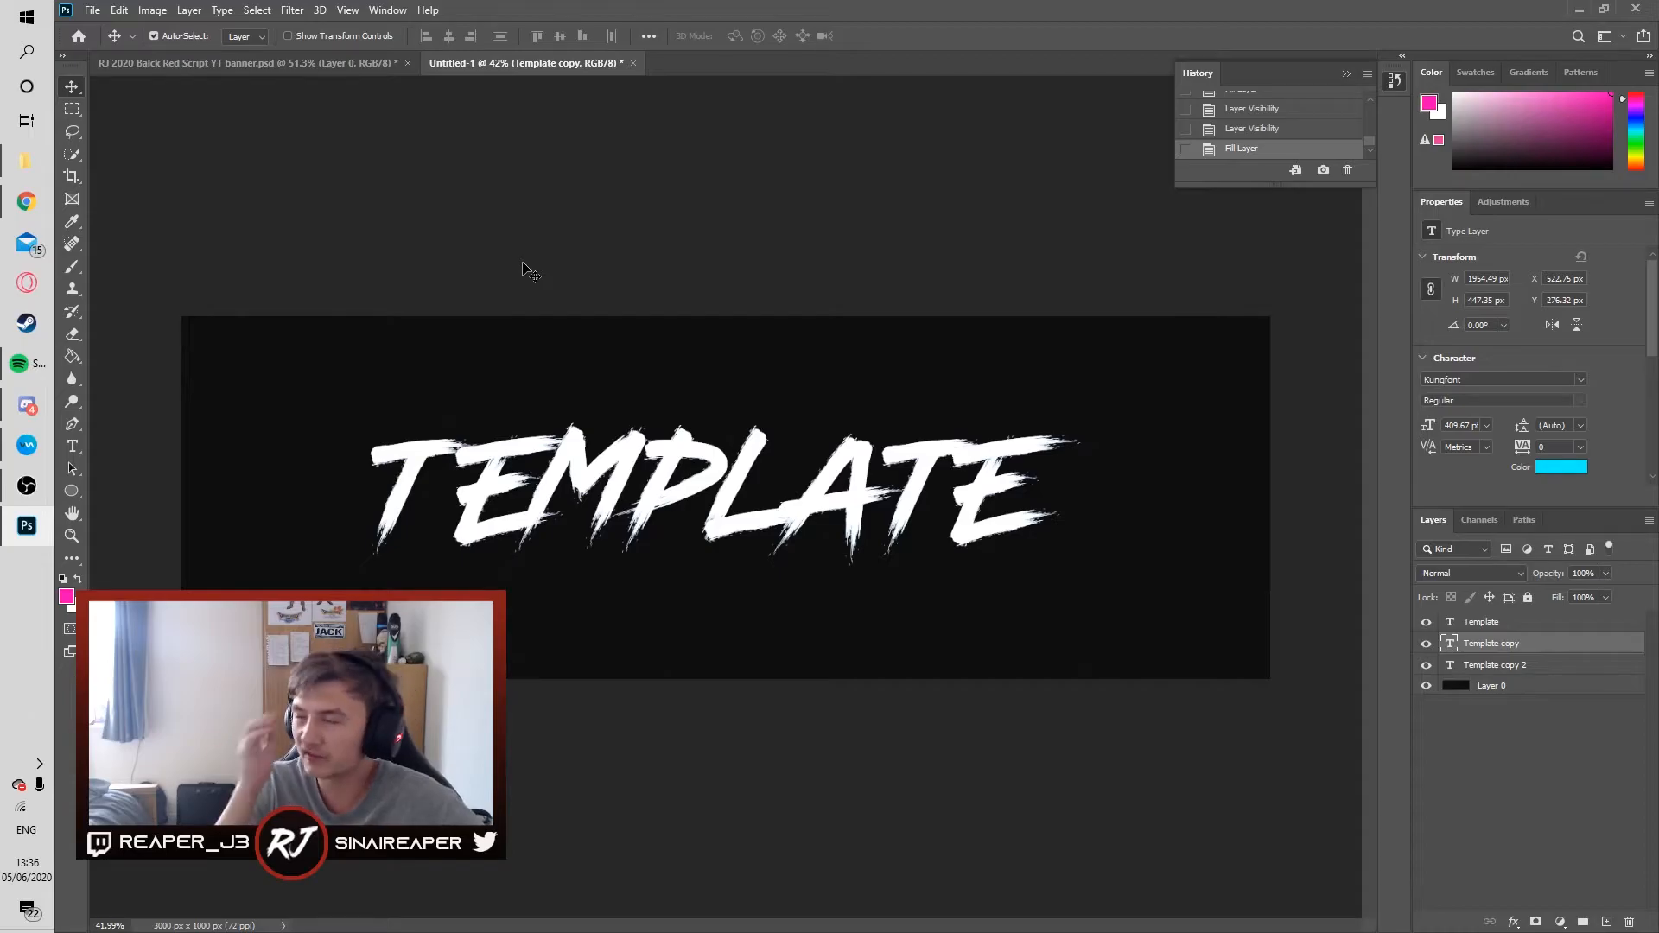
scroll(908, 574, "up", 5)
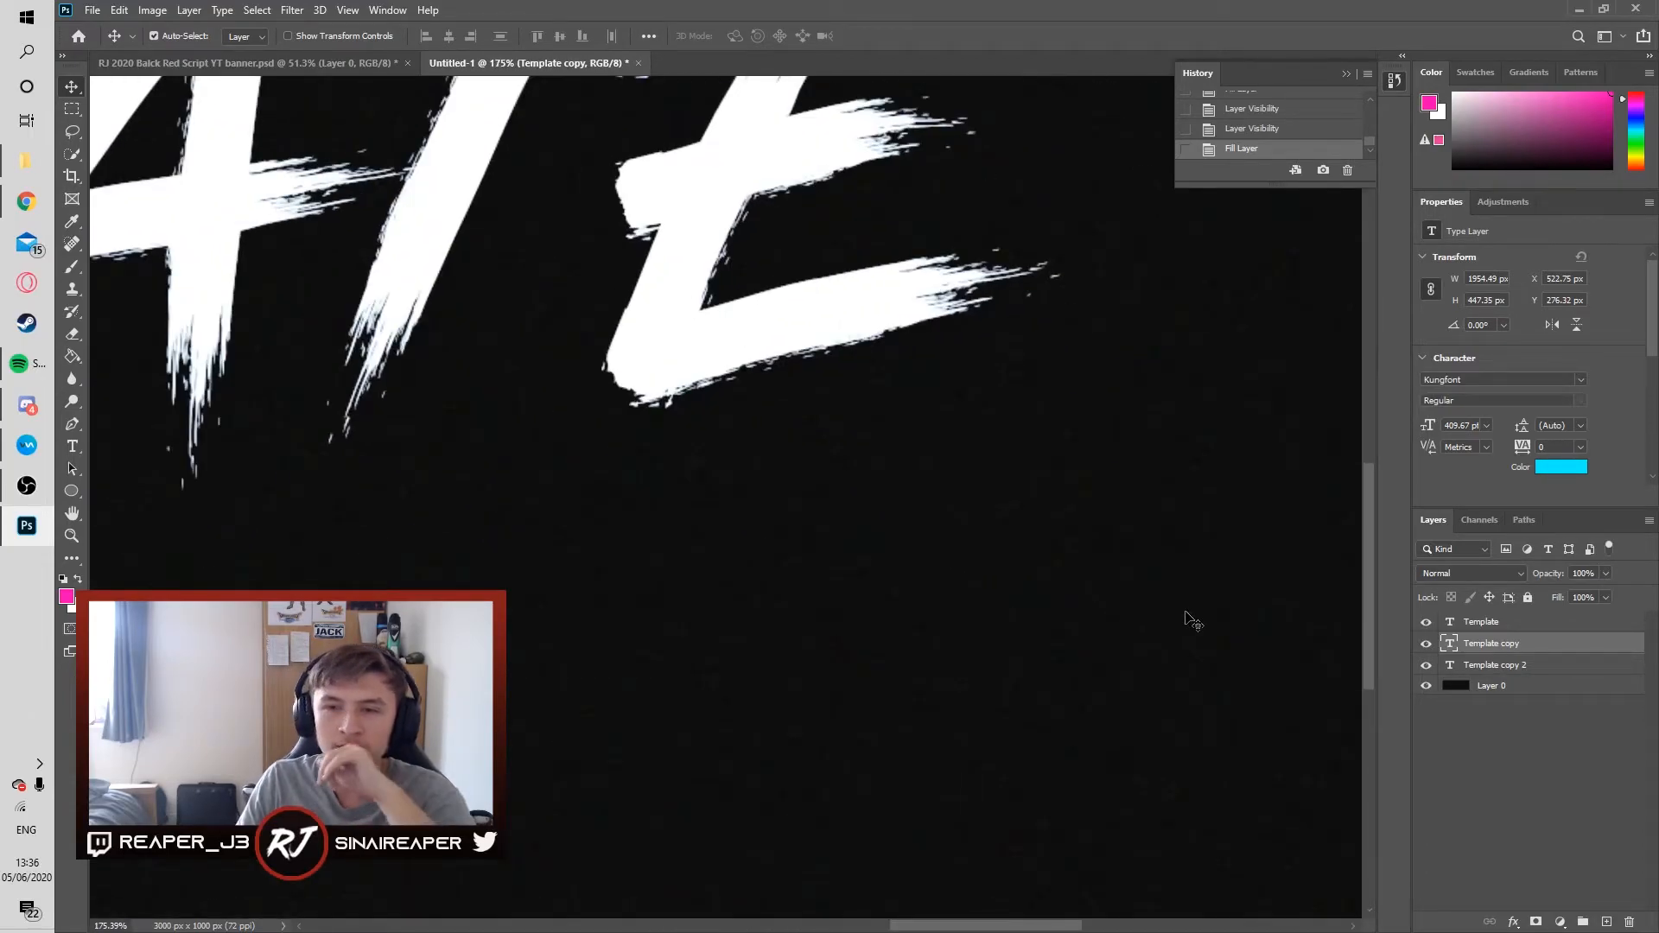
scroll(1192, 621, "down", 3)
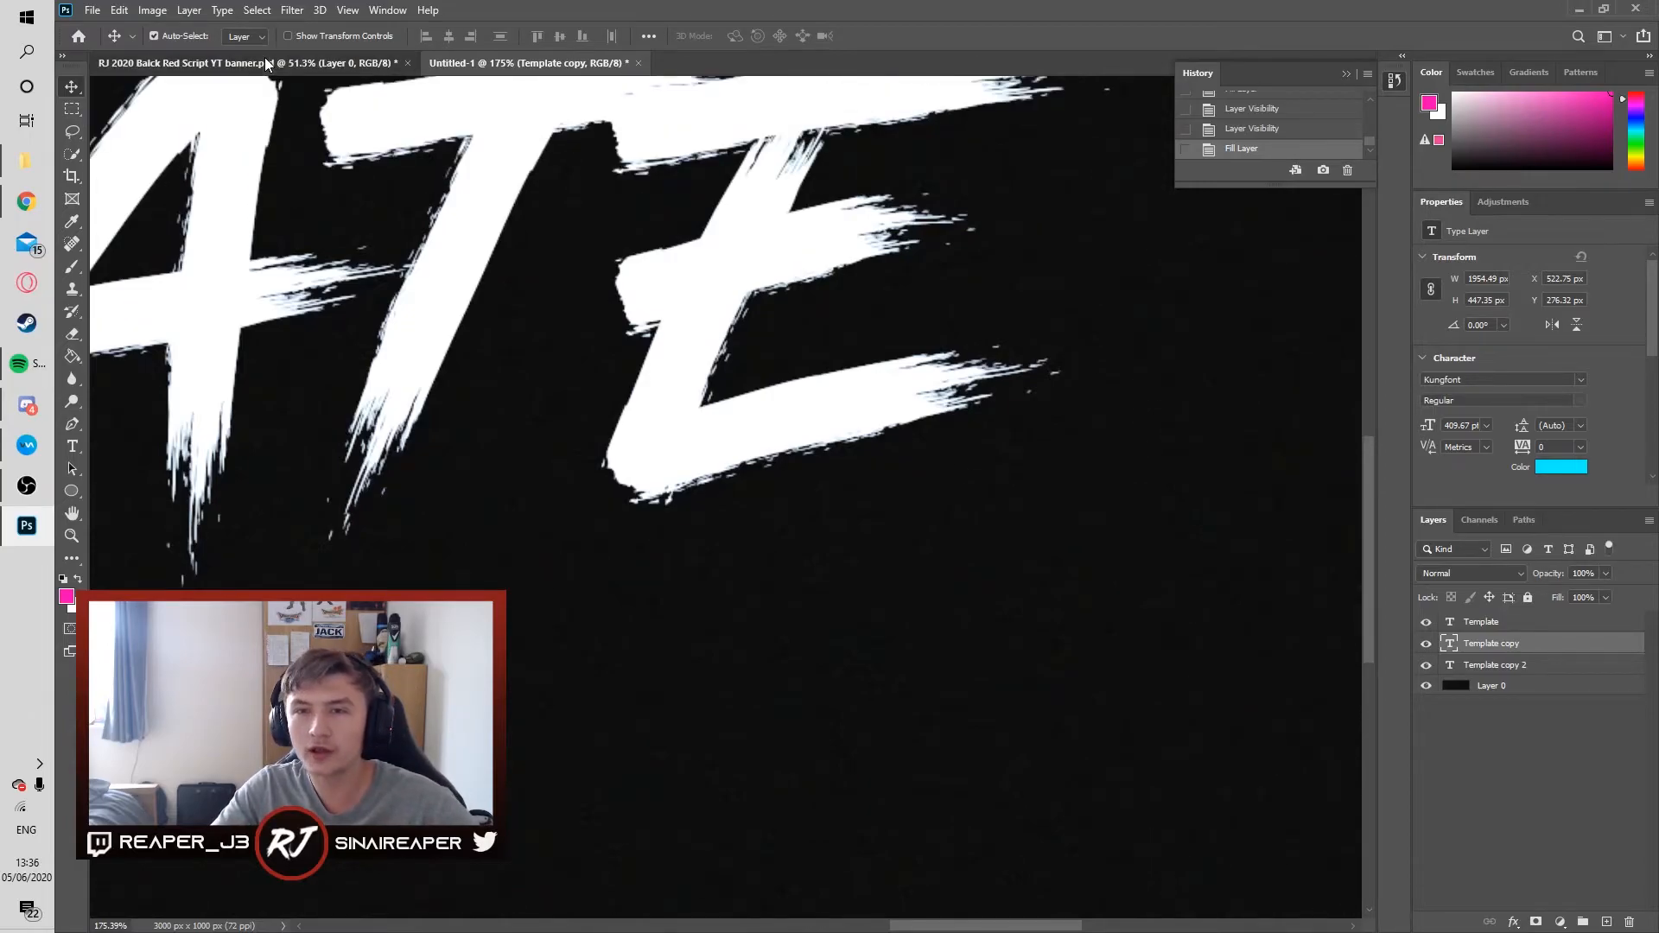
left_click(259, 63)
scroll(959, 572, "up", 5)
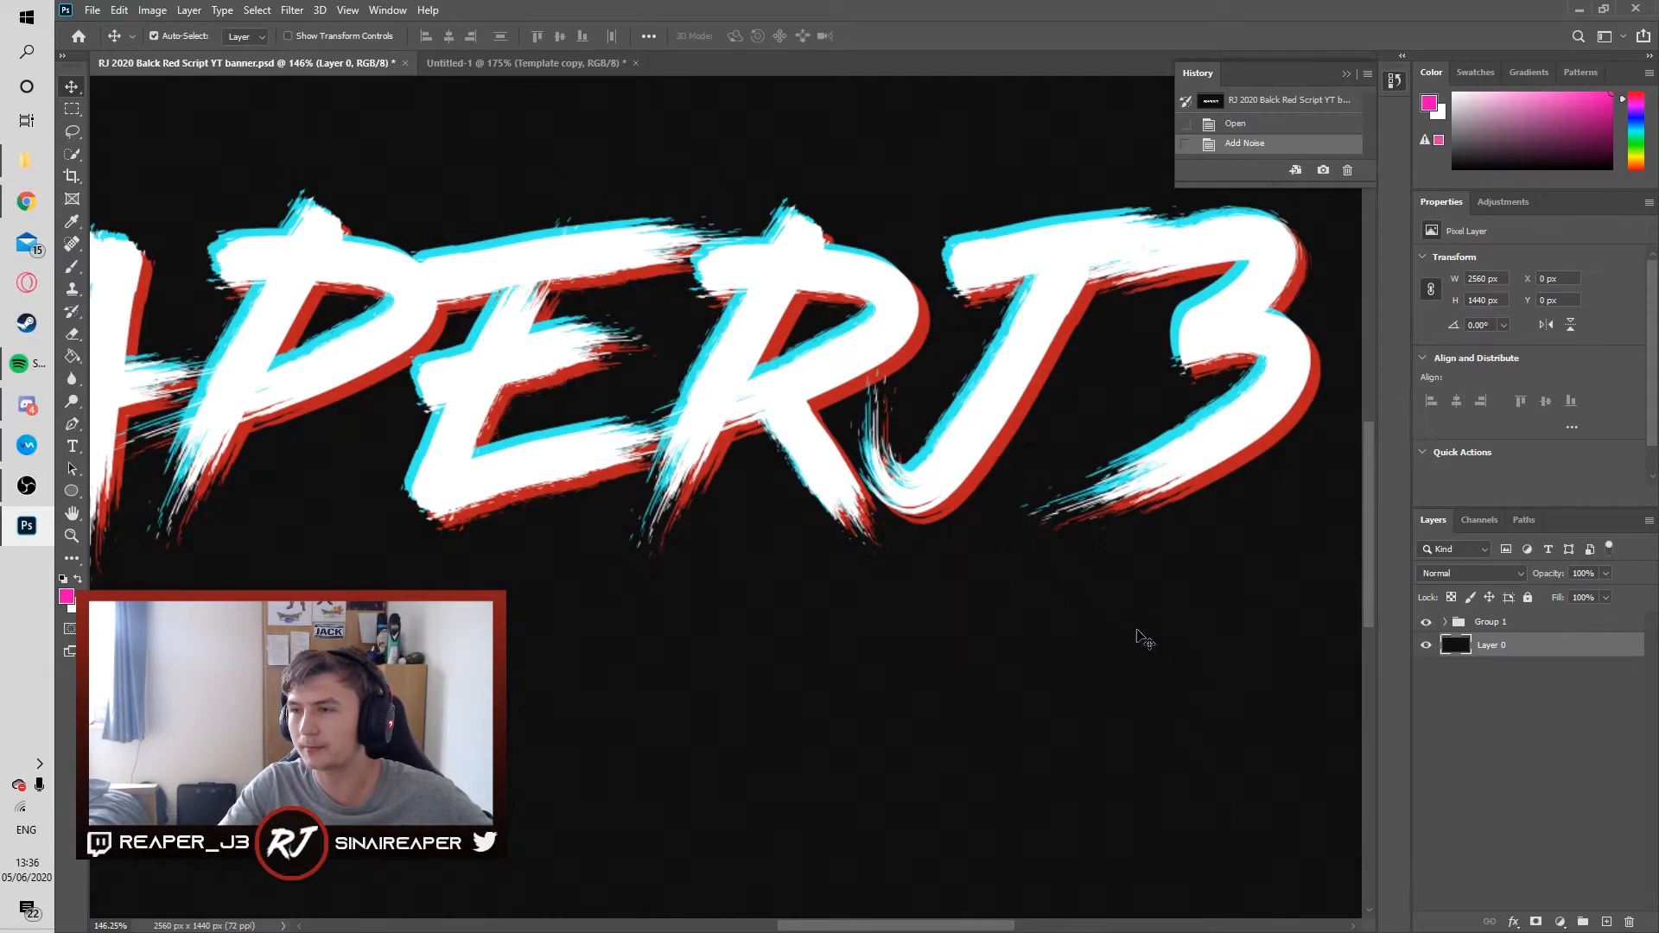
left_click(529, 62)
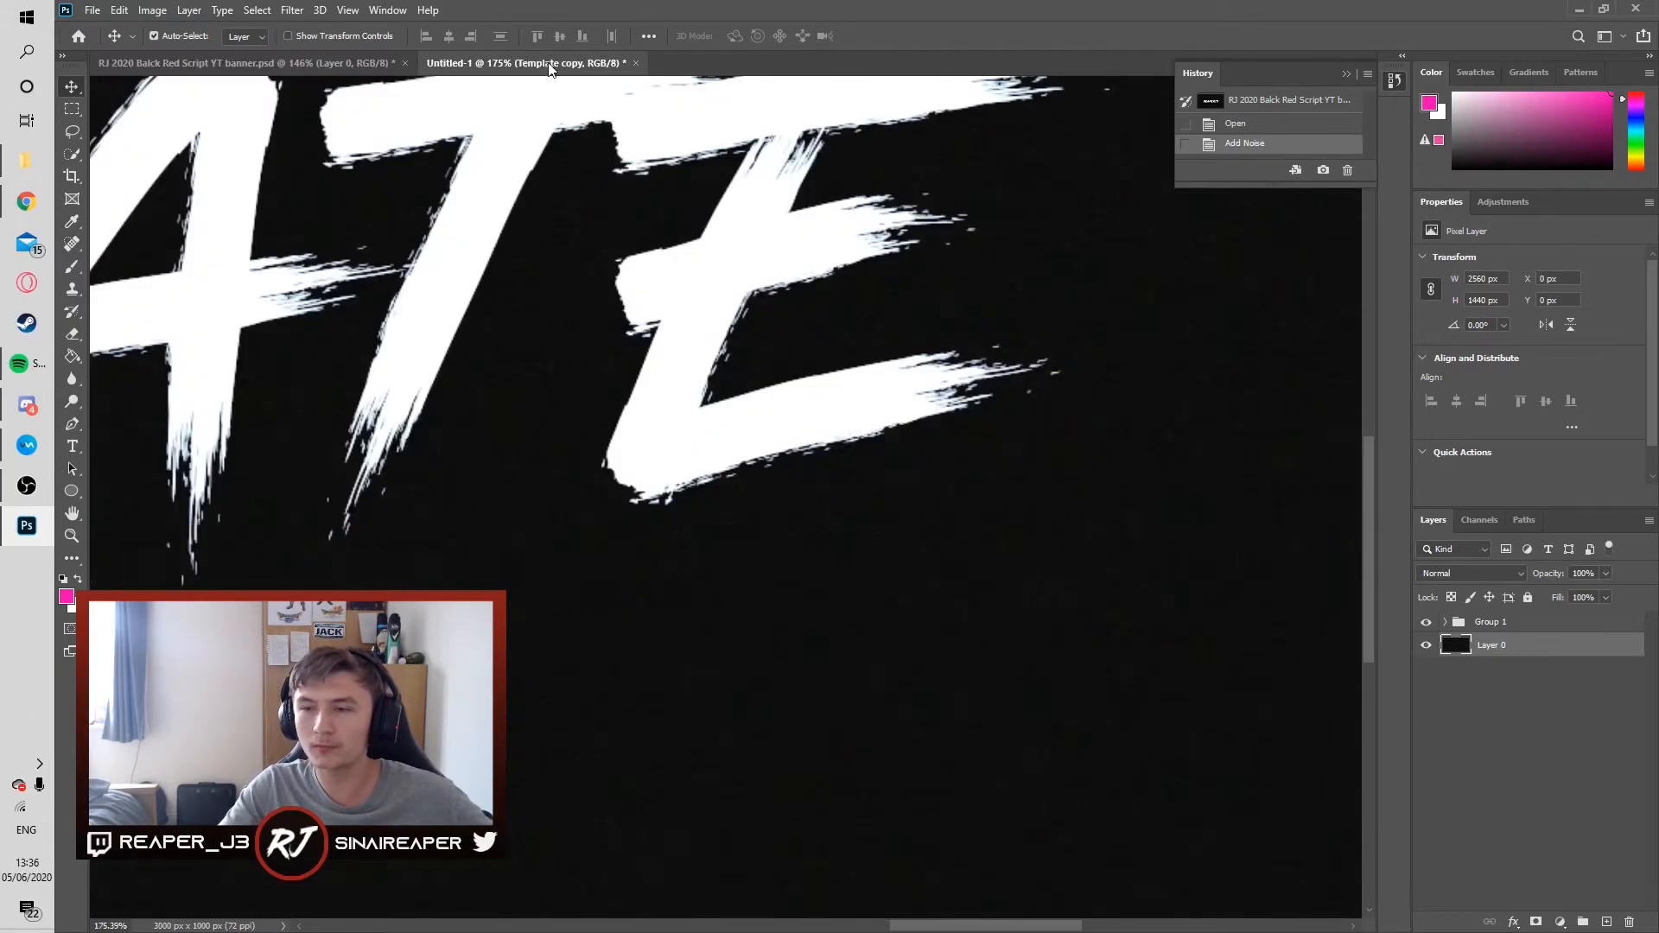
Step: Nudge the cyan Template copy layer 8 px right and 10 px down from the white lettering
key("Right")
key("Down")
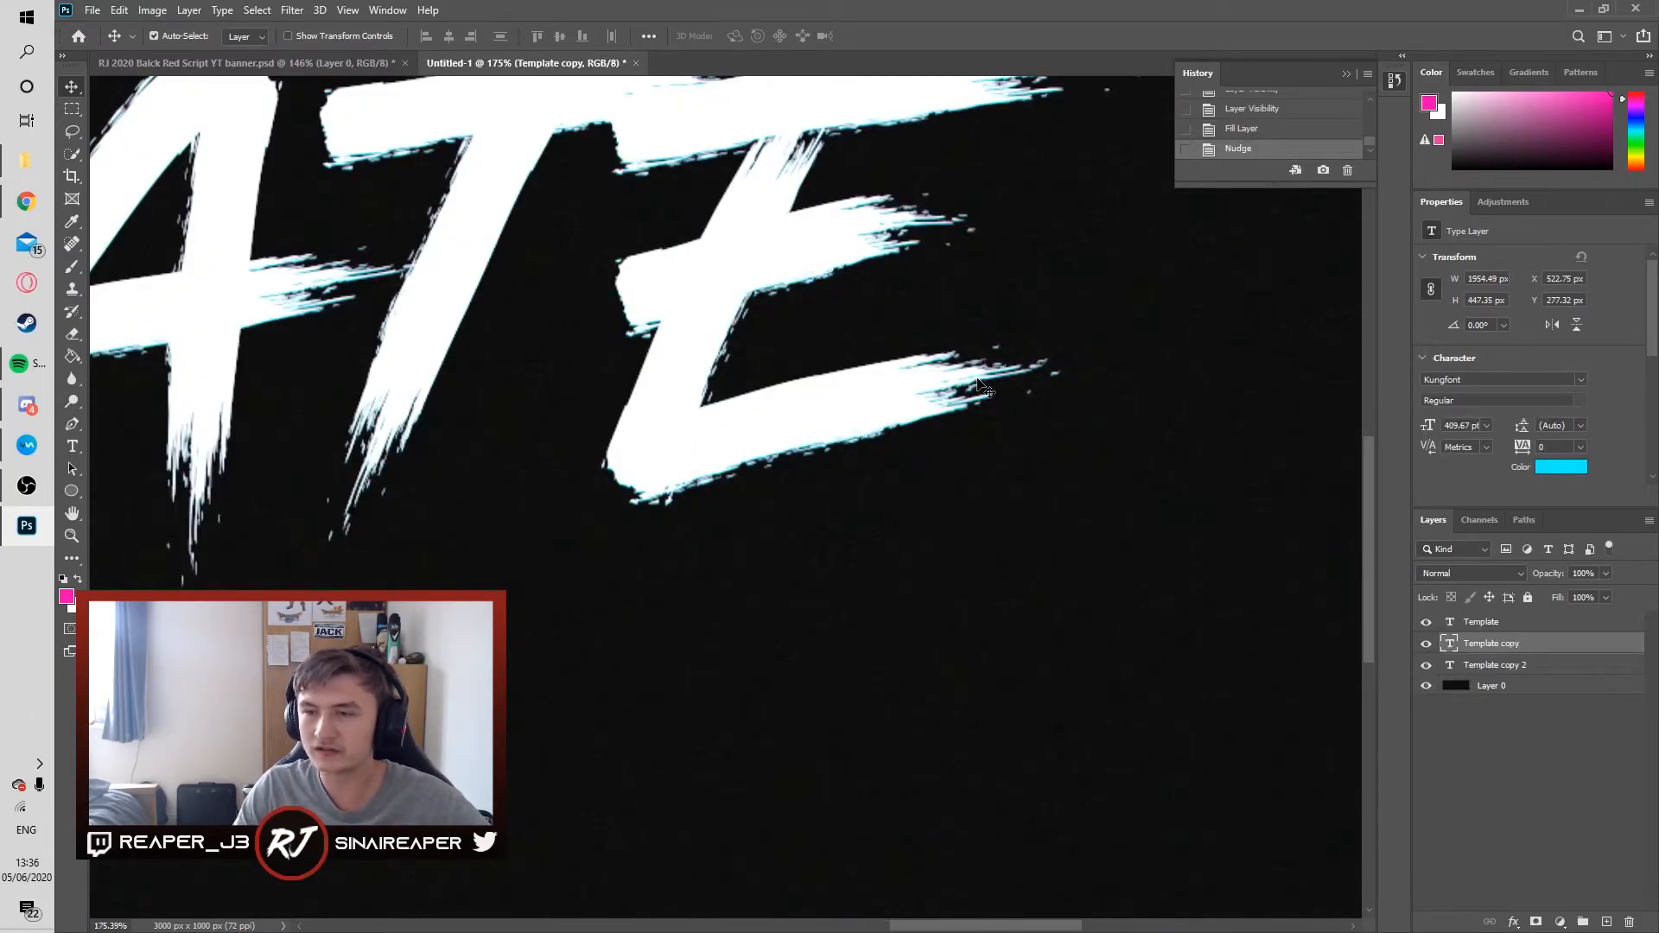
key("Right")
key("Down")
key("Down")
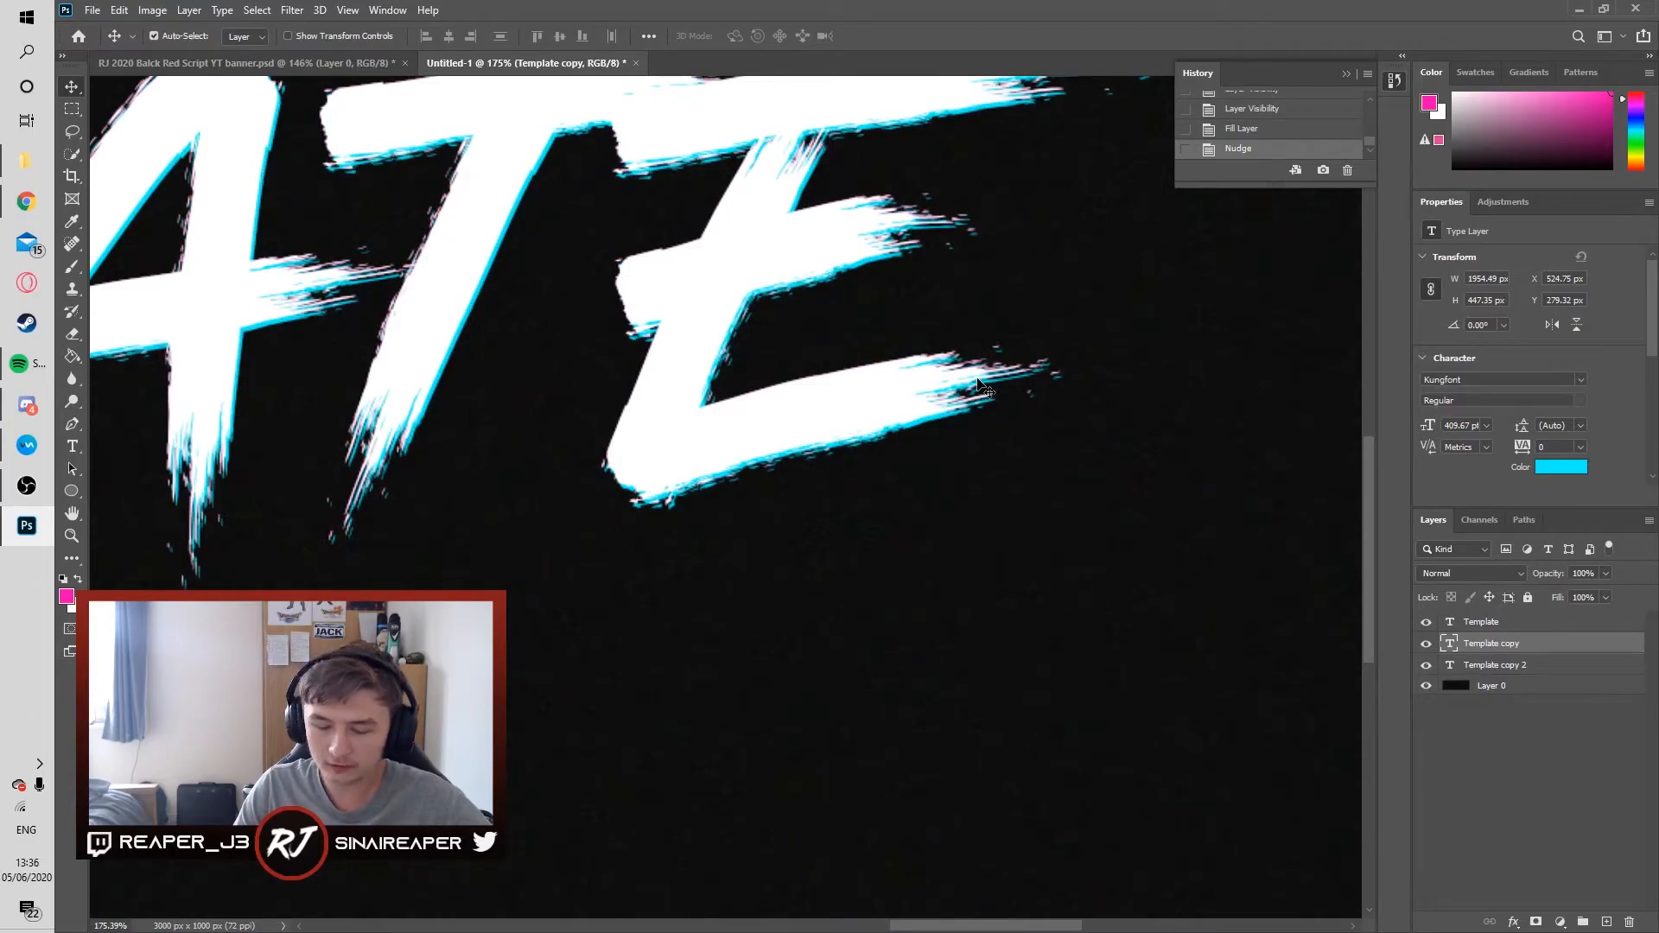
key("Down")
key("Right")
key("Right")
key("Down")
key("Right")
key("Down")
key("Right")
key("Down")
key("Right")
key("Down")
key("Down")
key("Right")
key("Down")
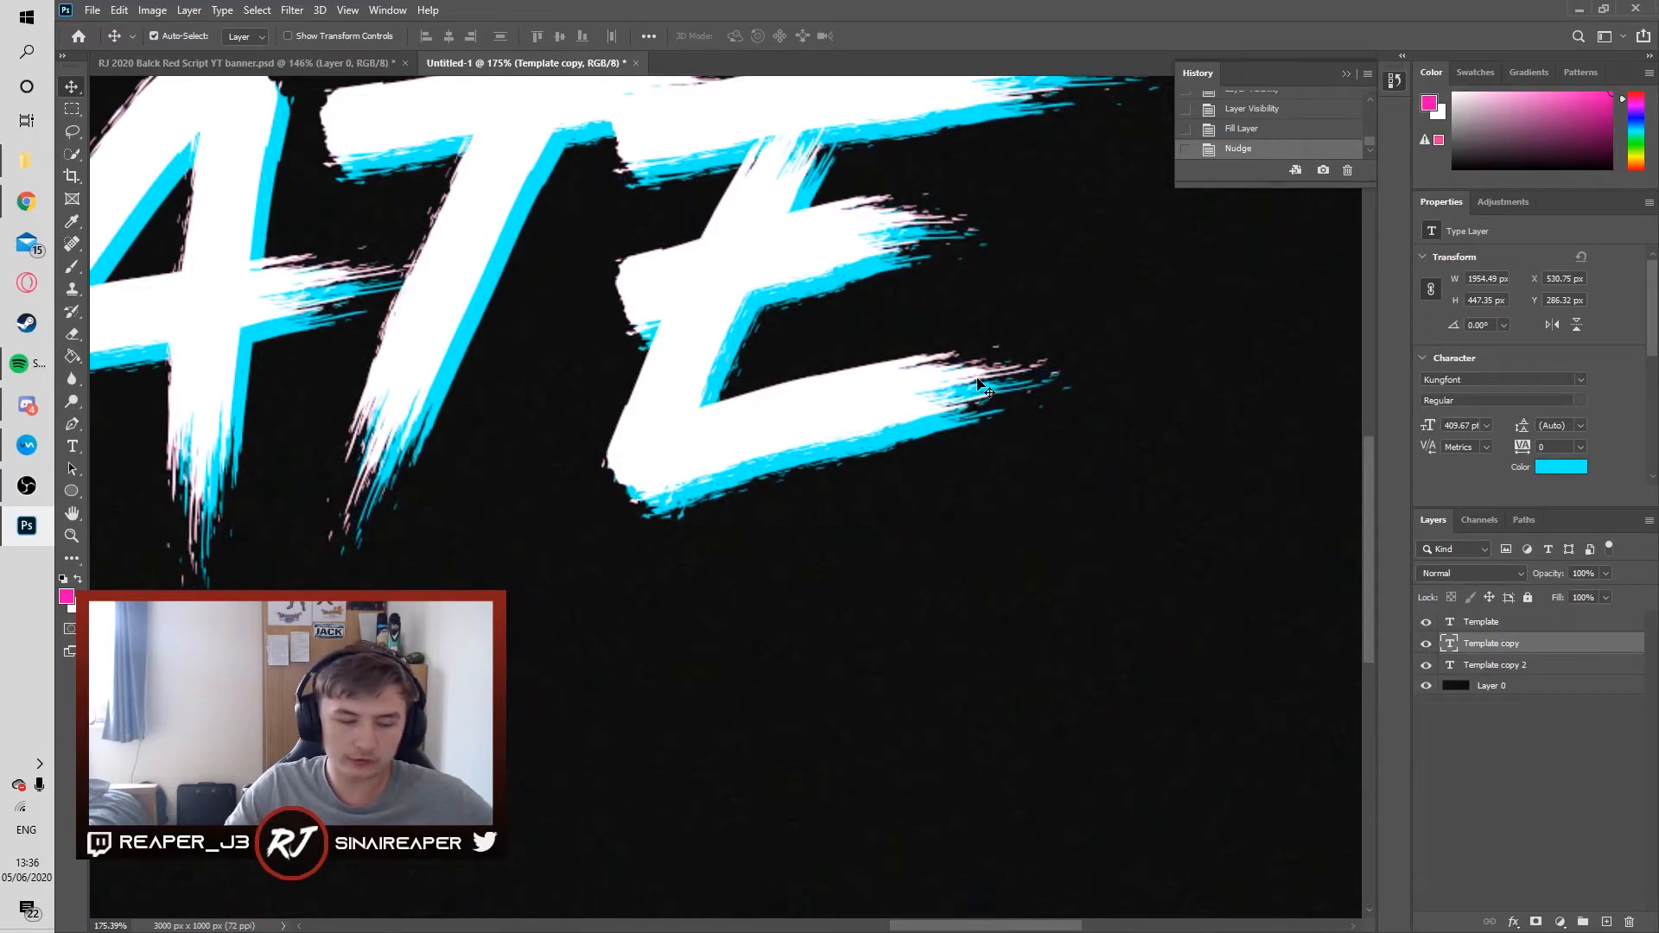
scroll(985, 391, "down", 5)
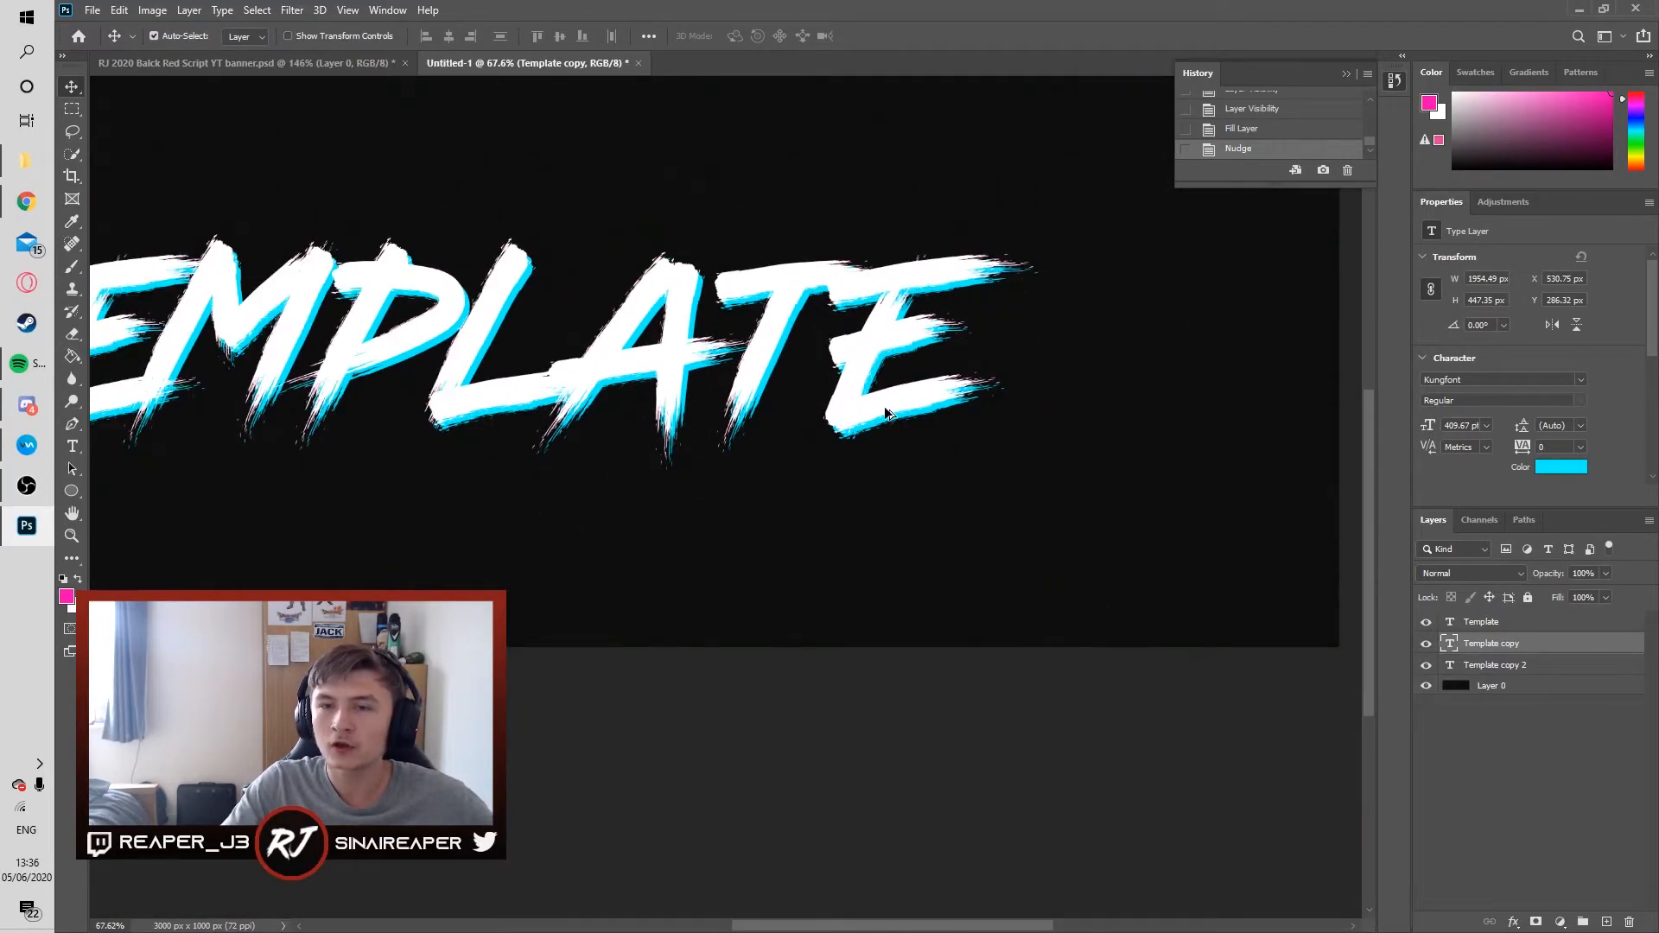
scroll(881, 418, "down", 2)
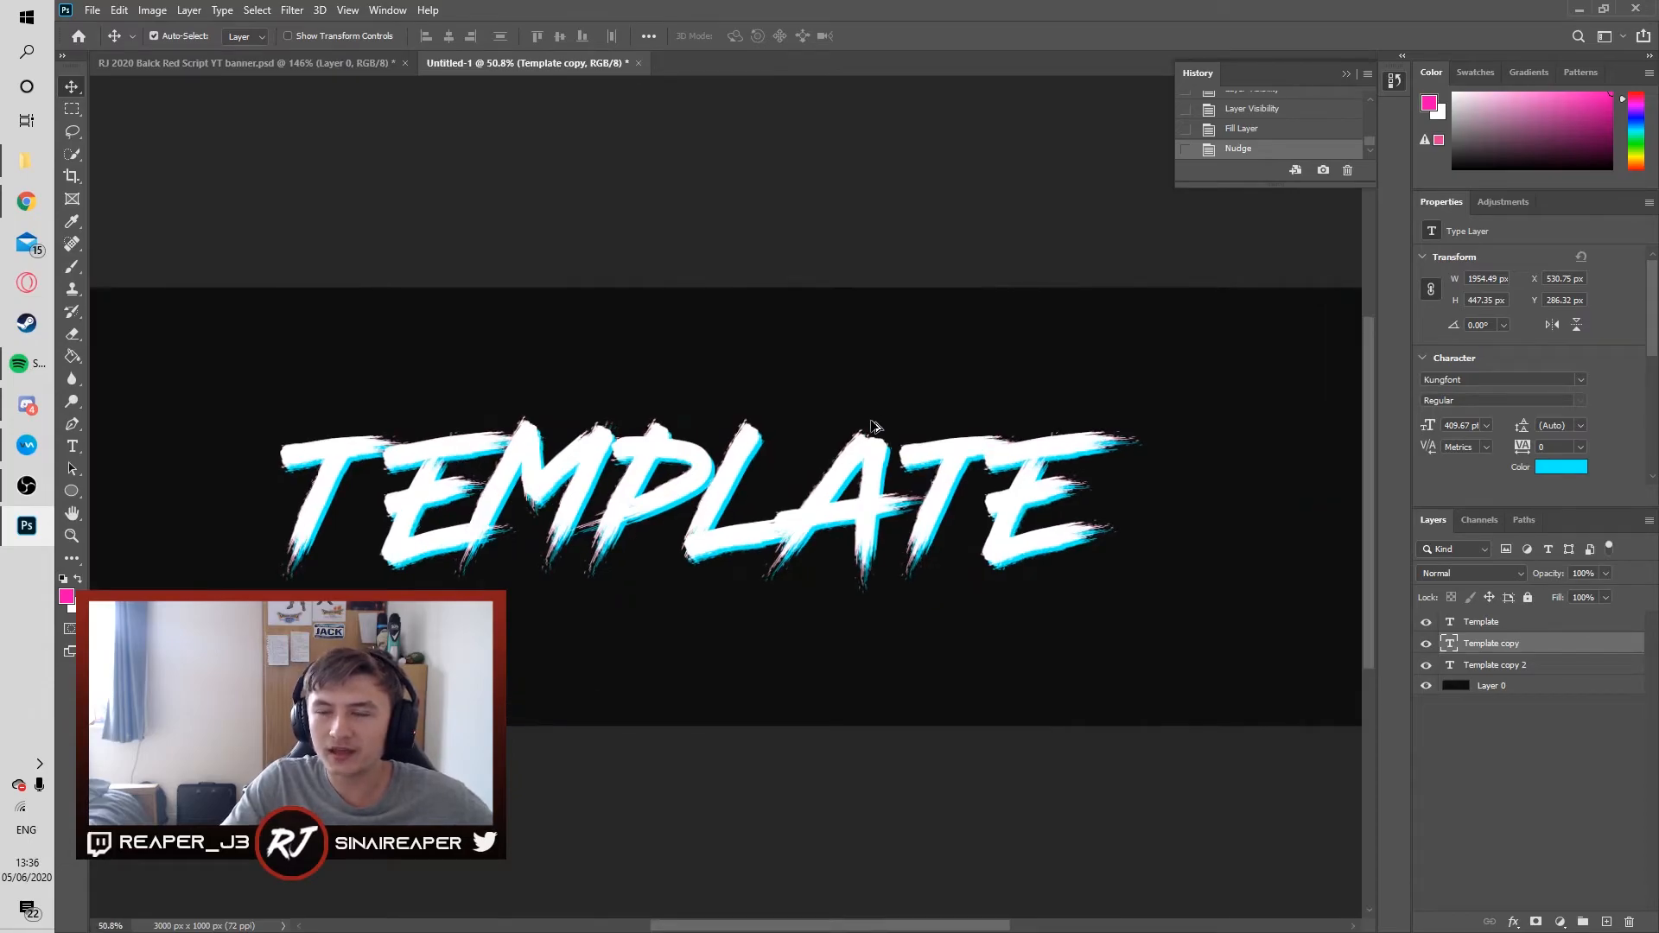
Step: Nudge the pink Template copy 2 layer 7 px left and 7 px up from the white lettering
scroll(768, 458, "up", 3)
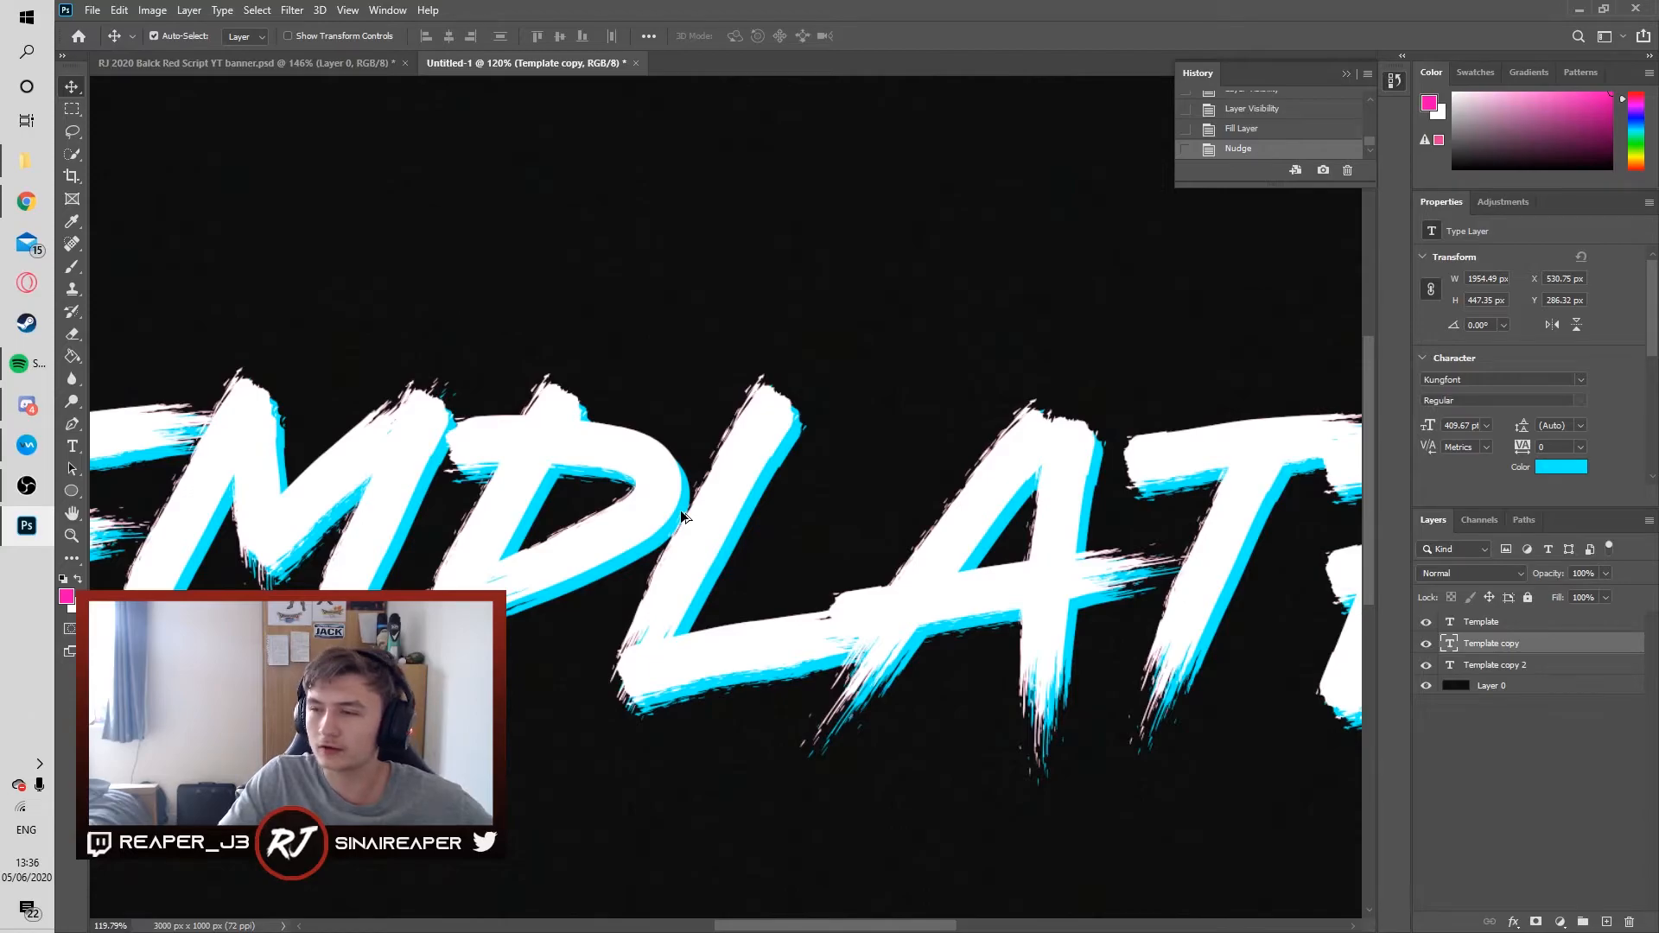
scroll(683, 517, "down", 1)
left_click(1537, 665)
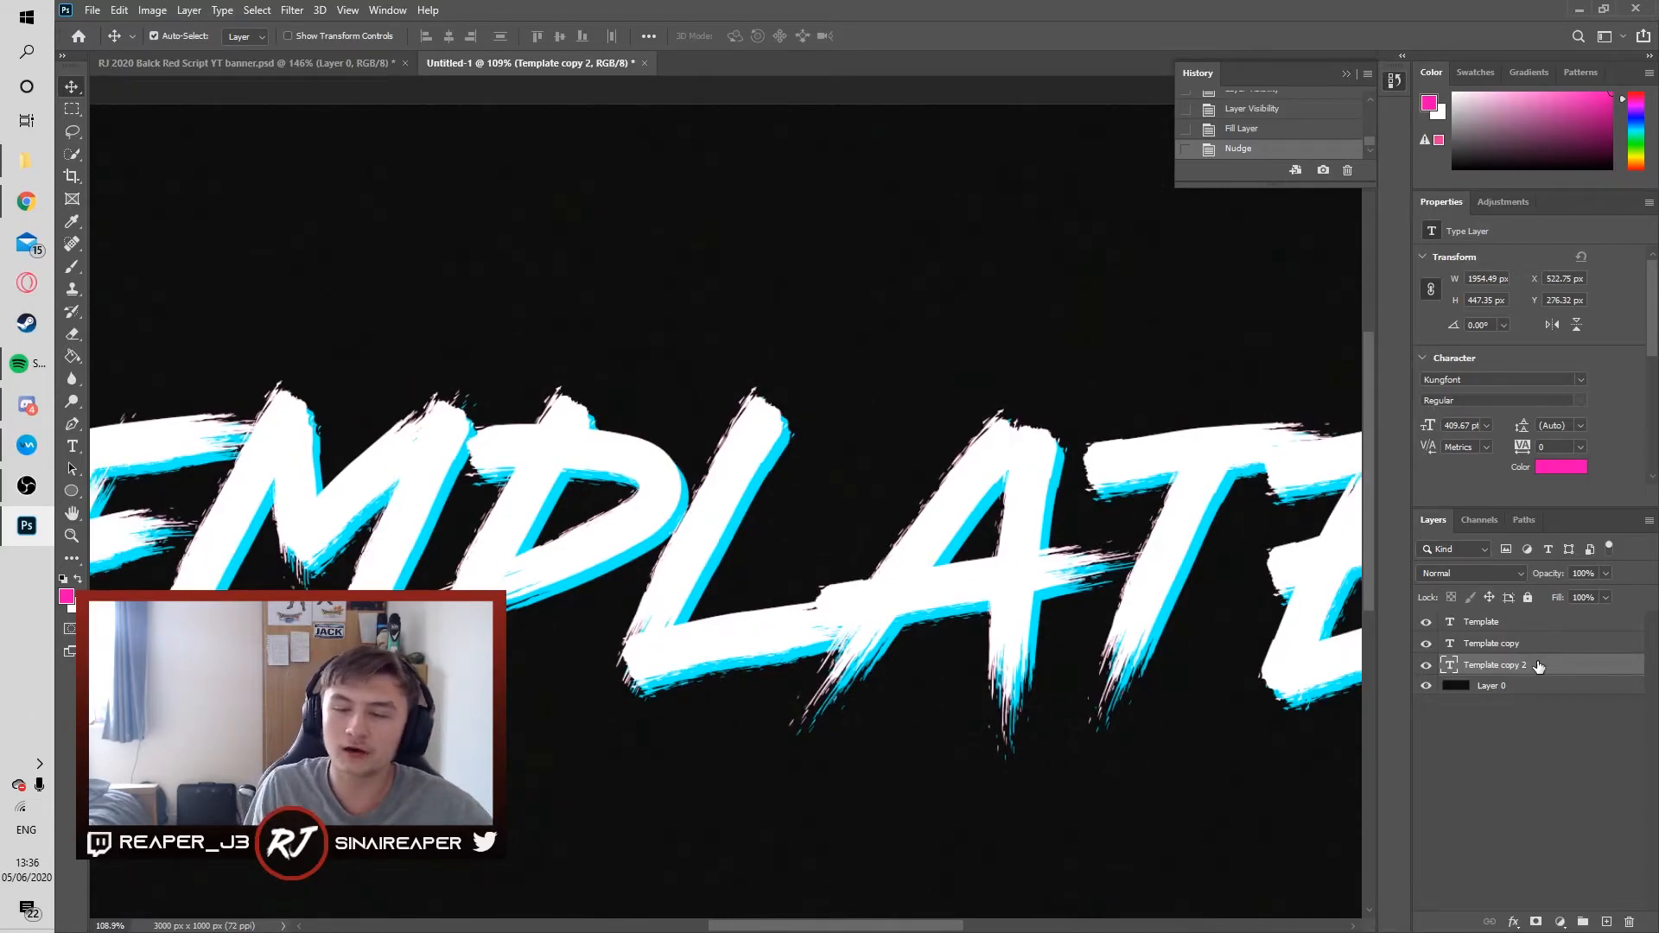
scroll(722, 624, "down", 1)
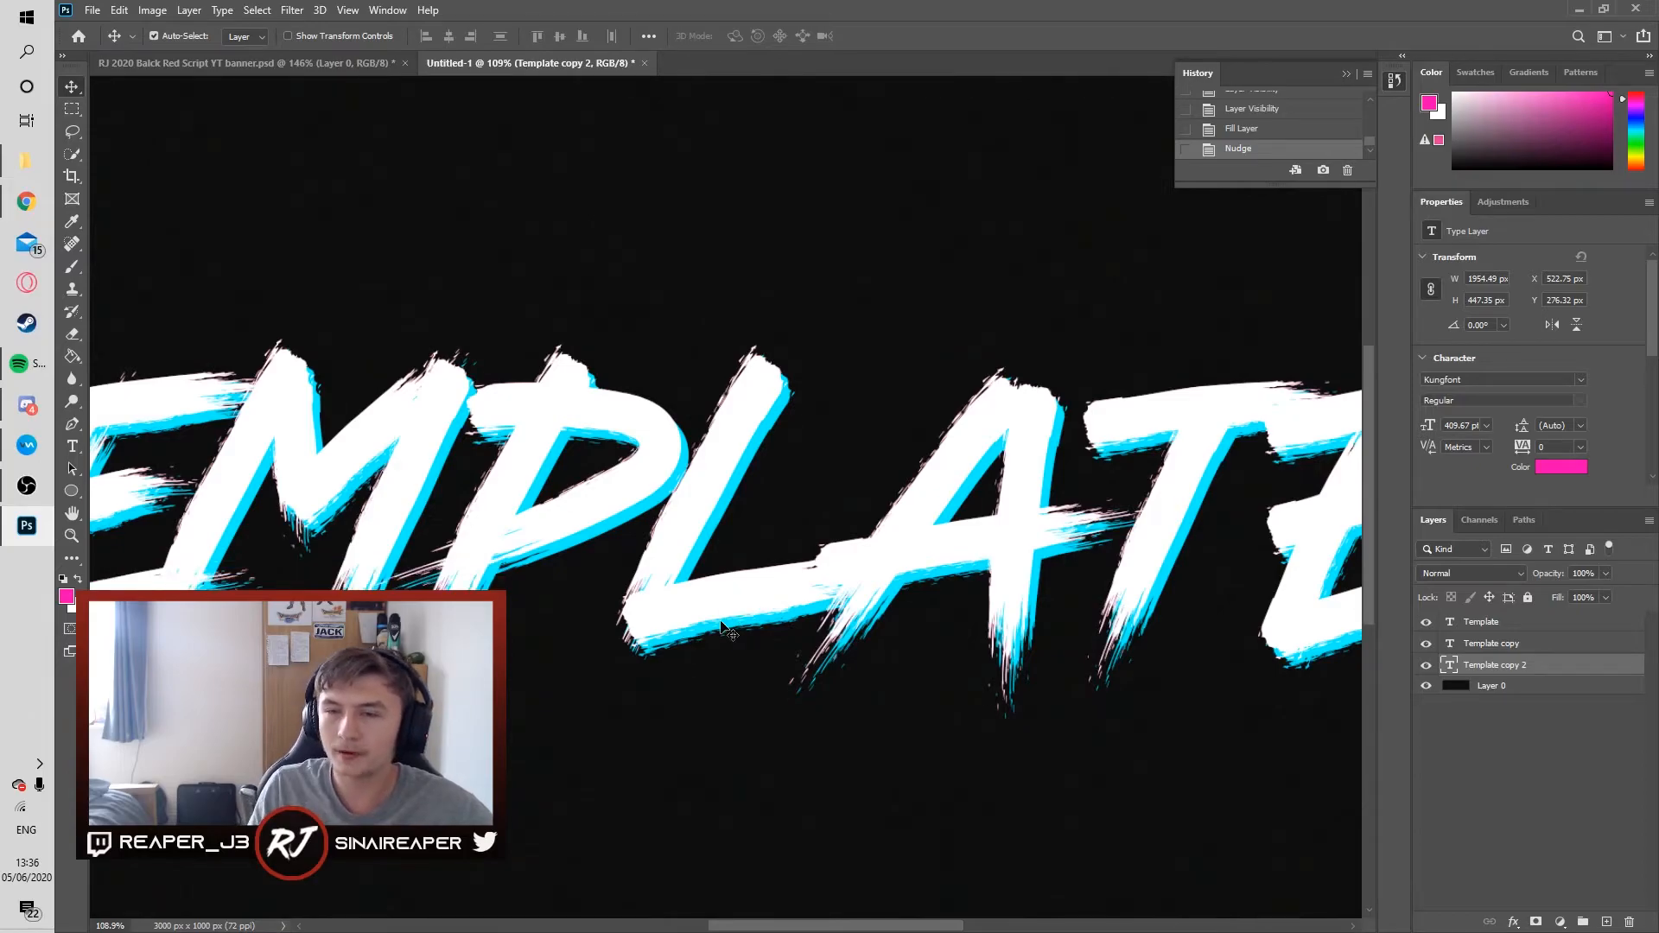
key("Left")
key("Left")
key("Left")
key("Up")
key("Up")
key("Up")
key("Up")
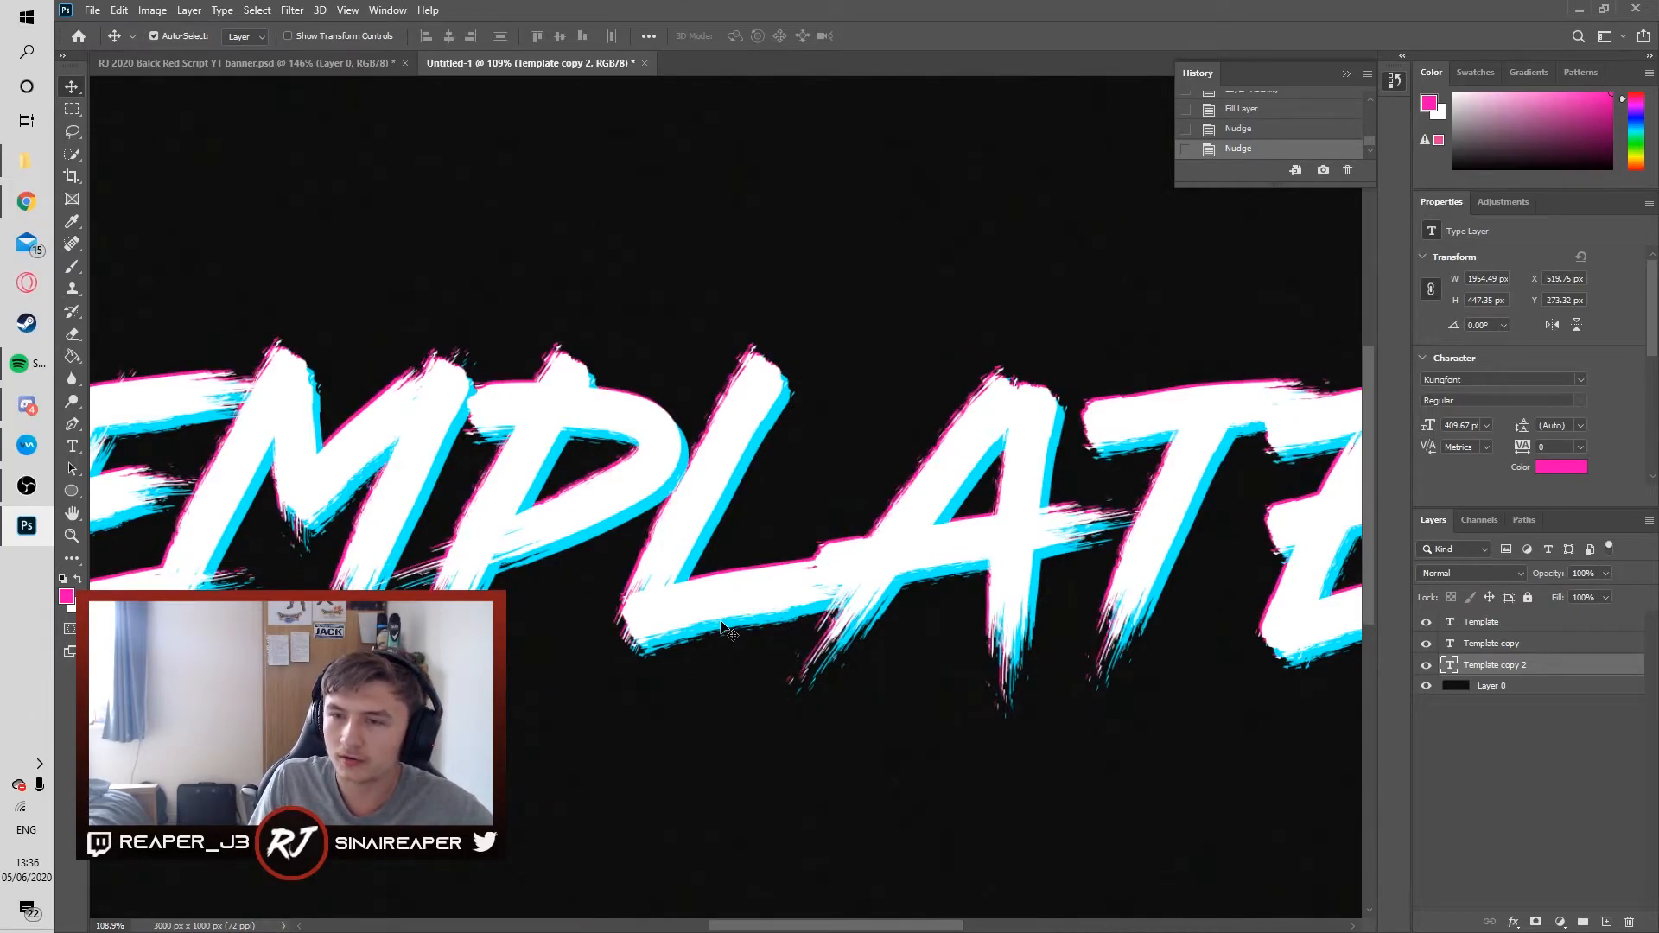
key("Left")
key("Left")
key("Left")
key("Left")
key("Up")
key("Up")
key("Up")
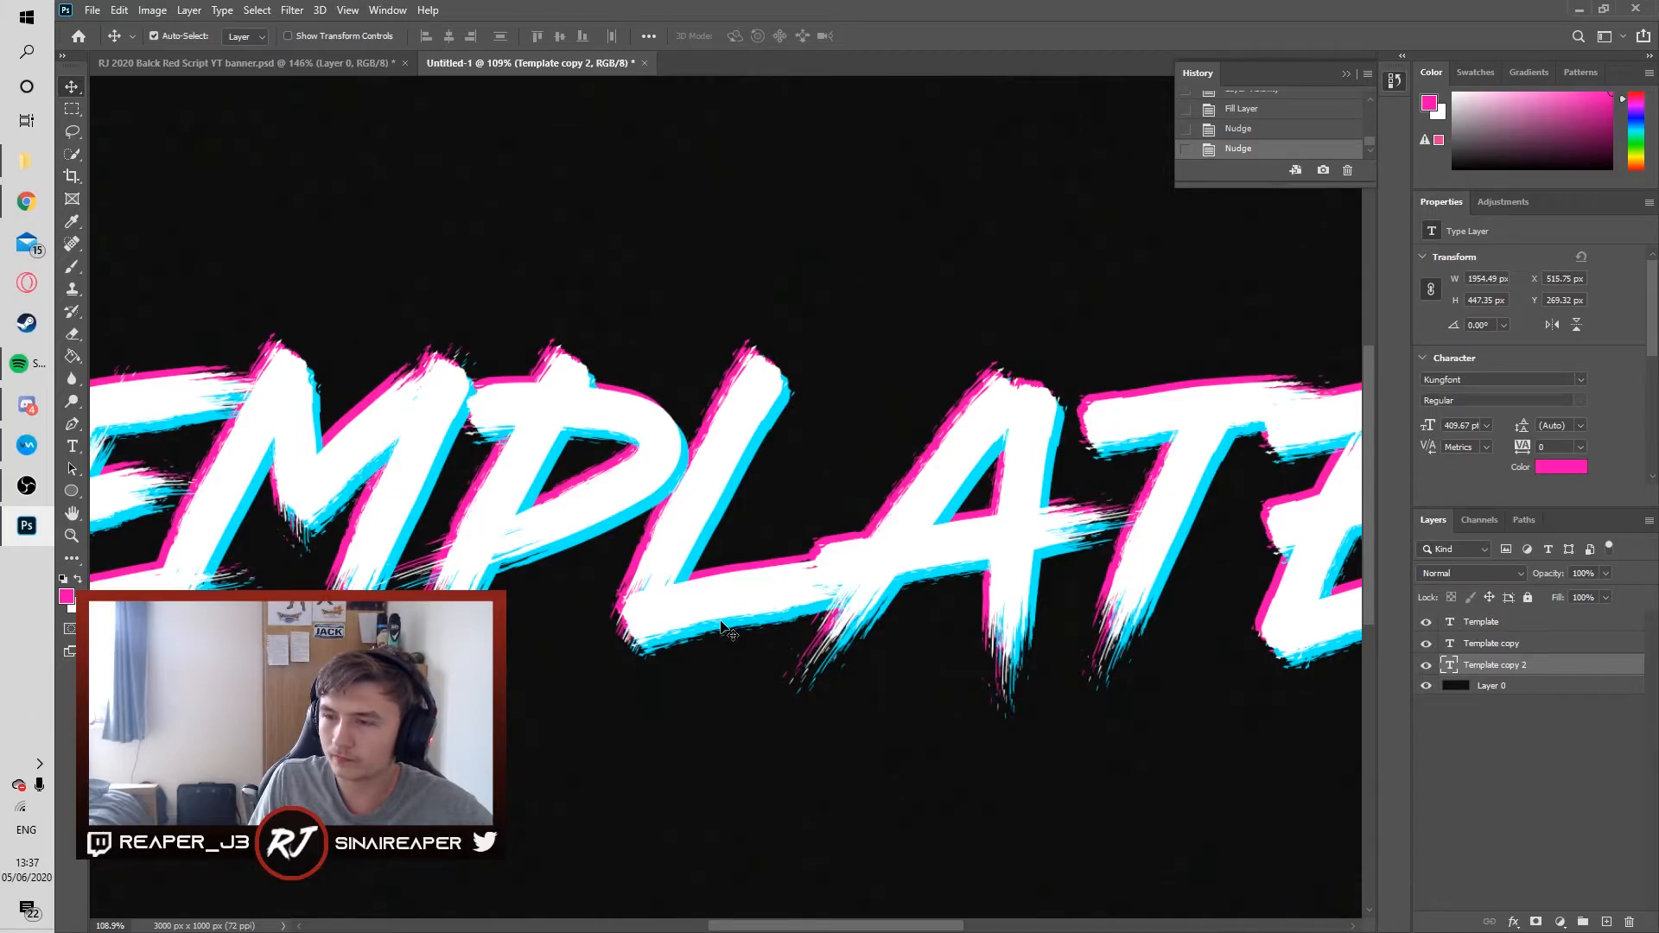
Step: Examine the cyan and pink offsets around the TEMPLATE lettering, both close up and across the whole banner
scroll(689, 584, "down", 6)
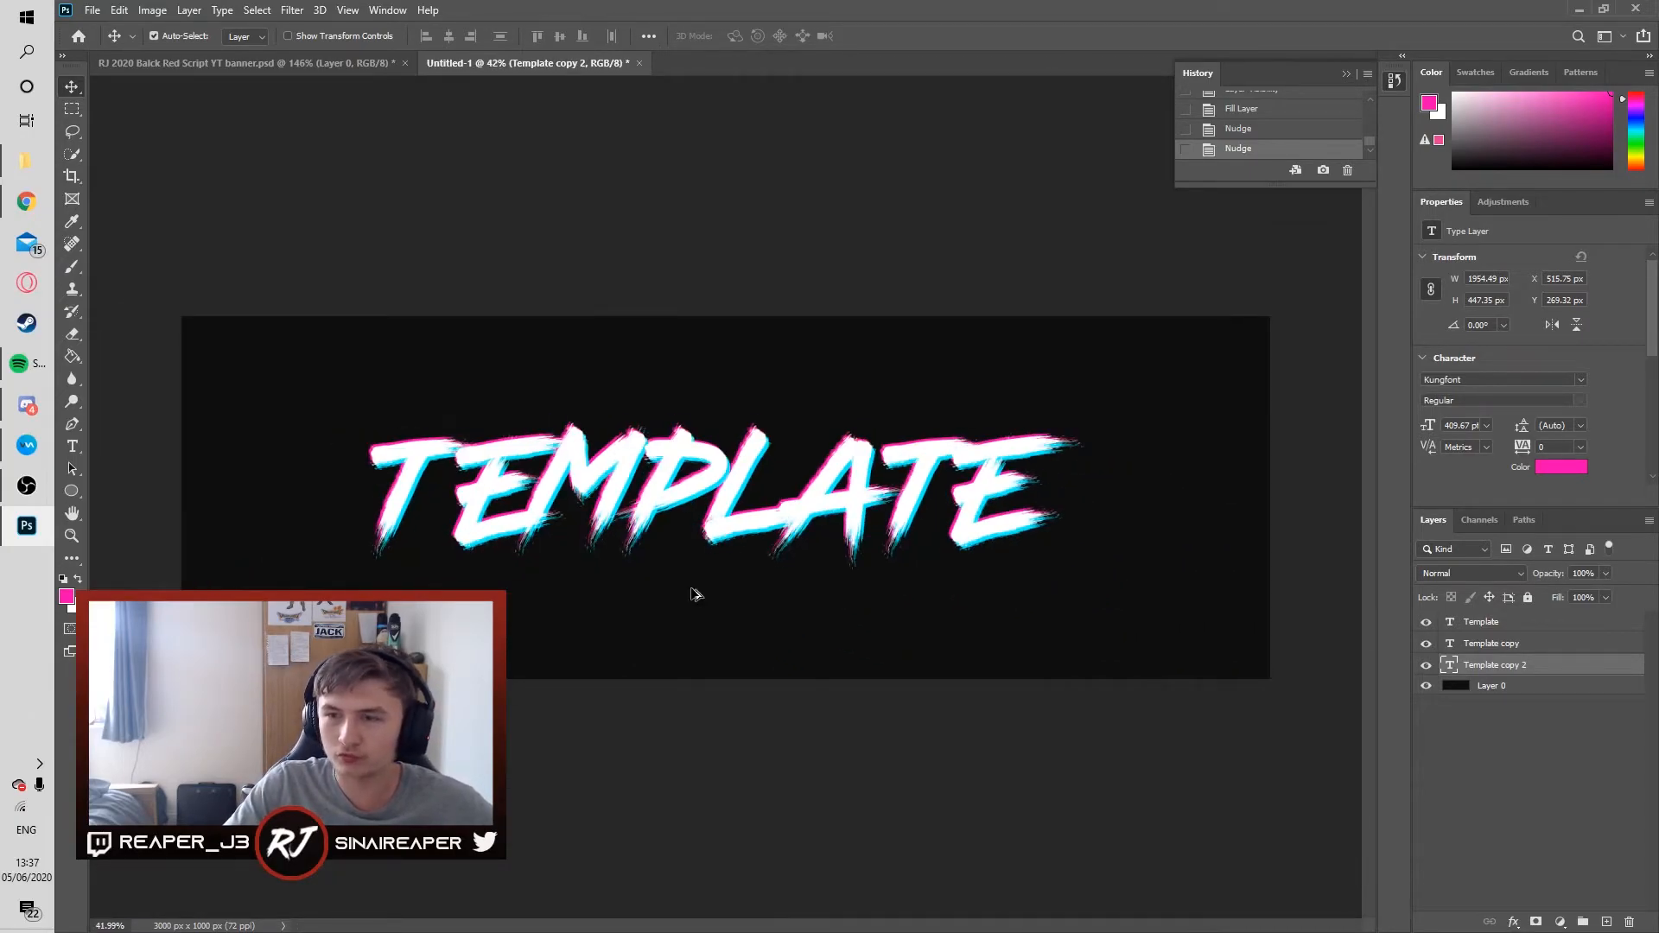
scroll(695, 594, "up", 6)
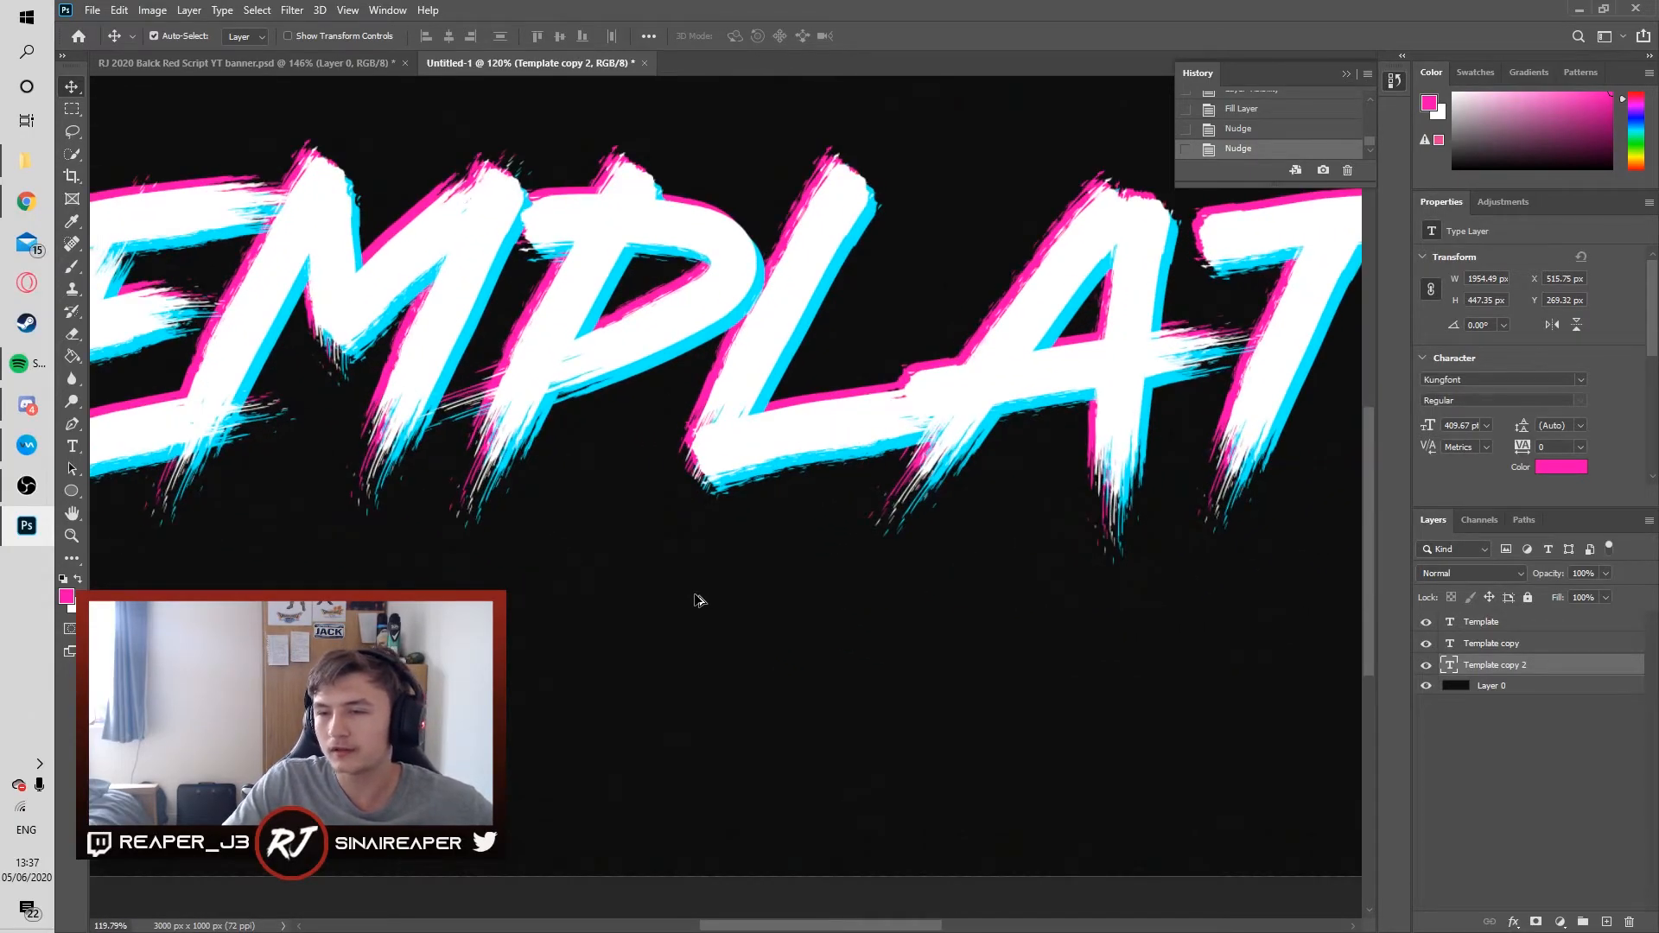
scroll(697, 605, "up", 1)
scroll(693, 611, "down", 3)
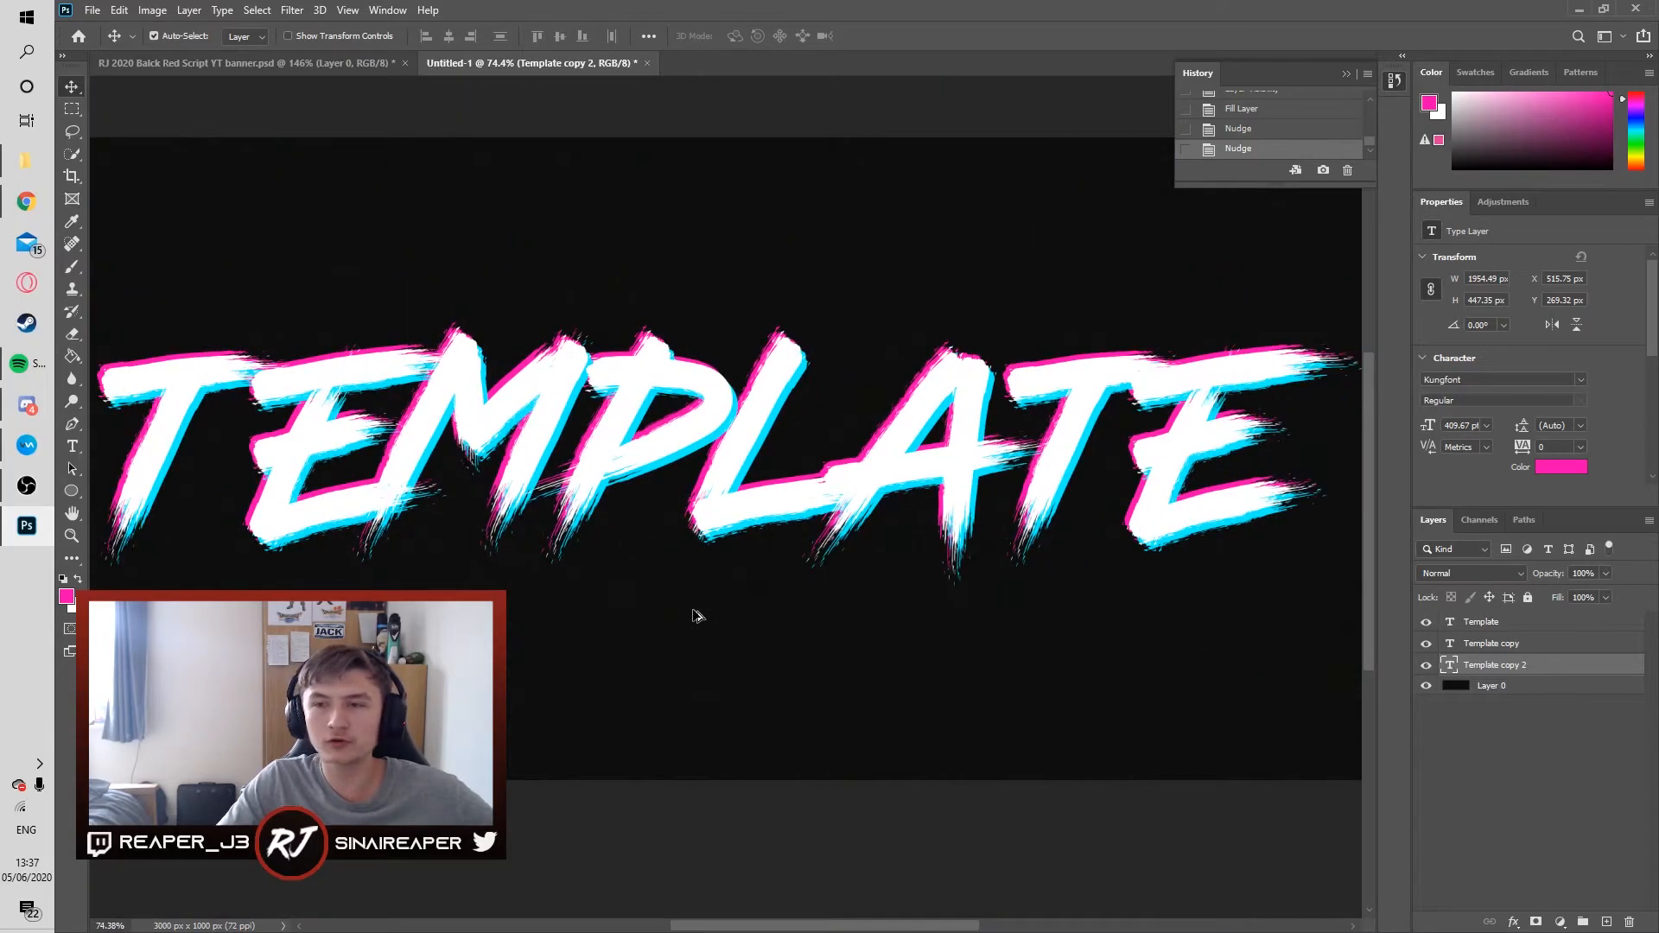
scroll(698, 615, "down", 2)
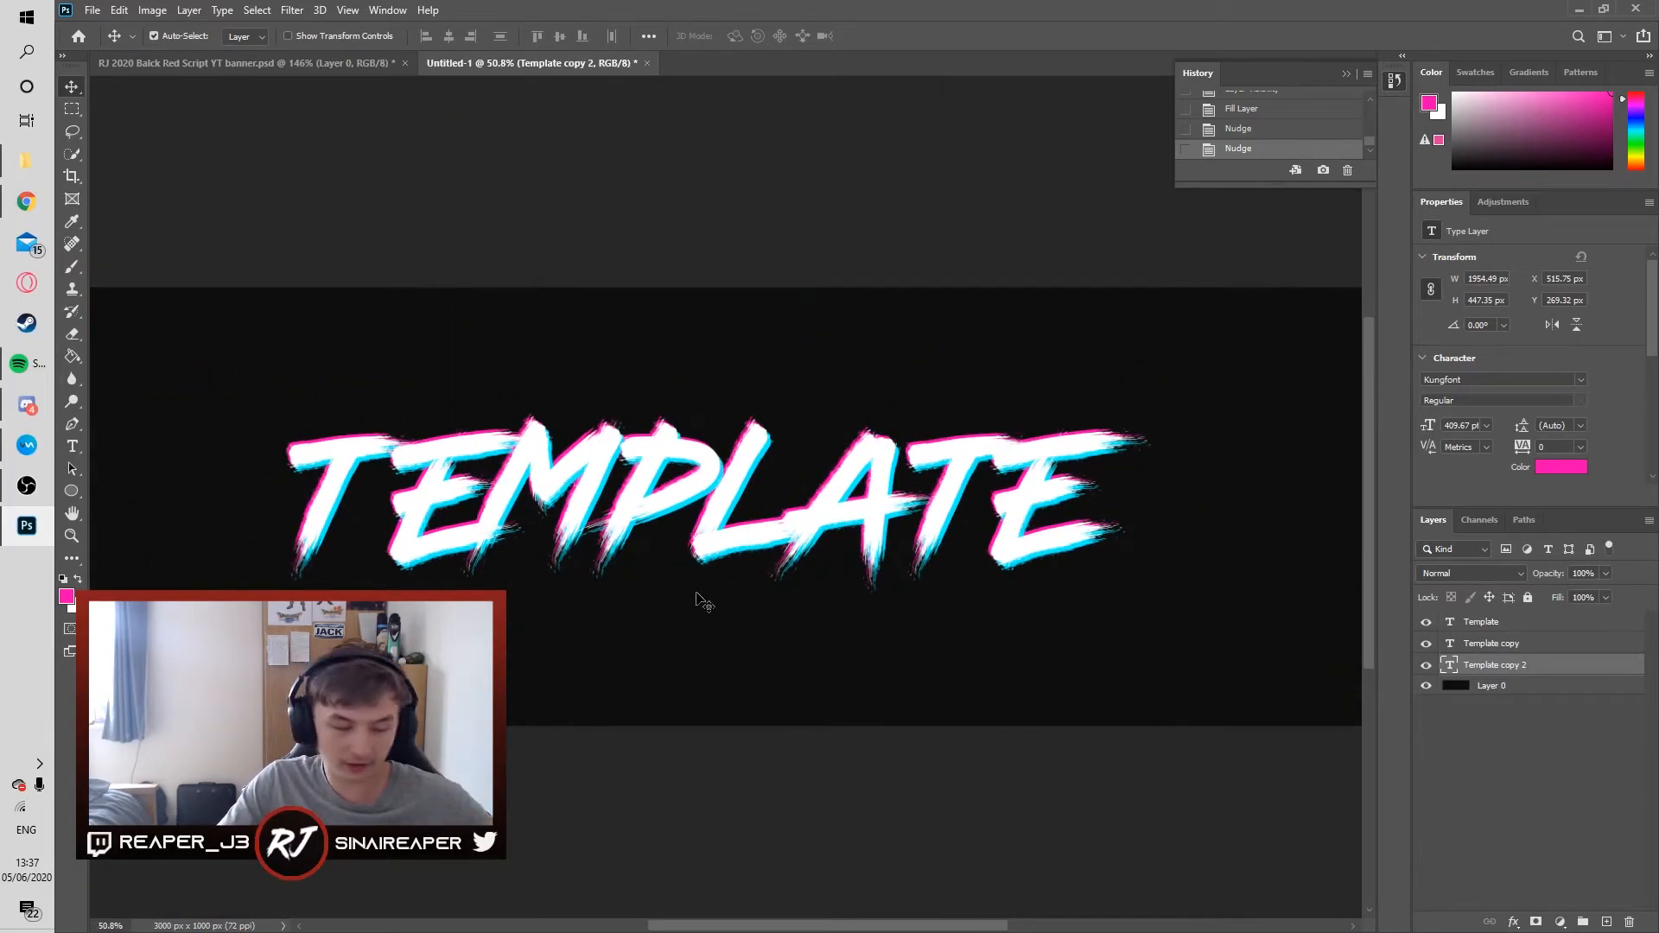
scroll(696, 593, "down", 1)
scroll(697, 593, "up", 1)
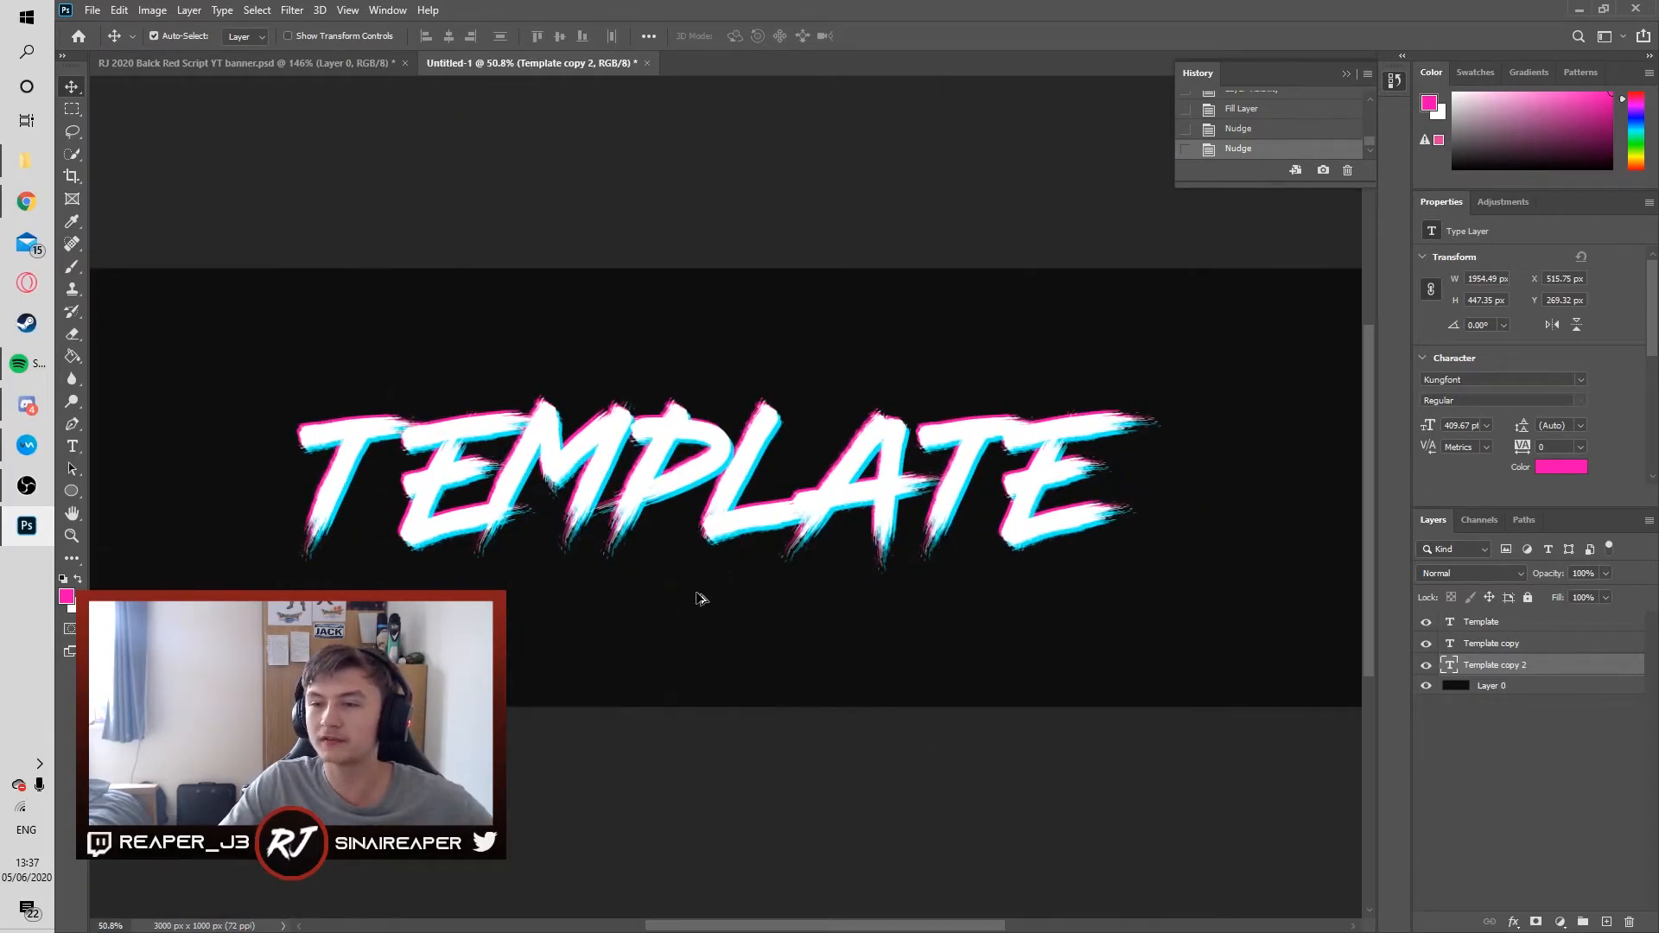
scroll(700, 598, "down", 1)
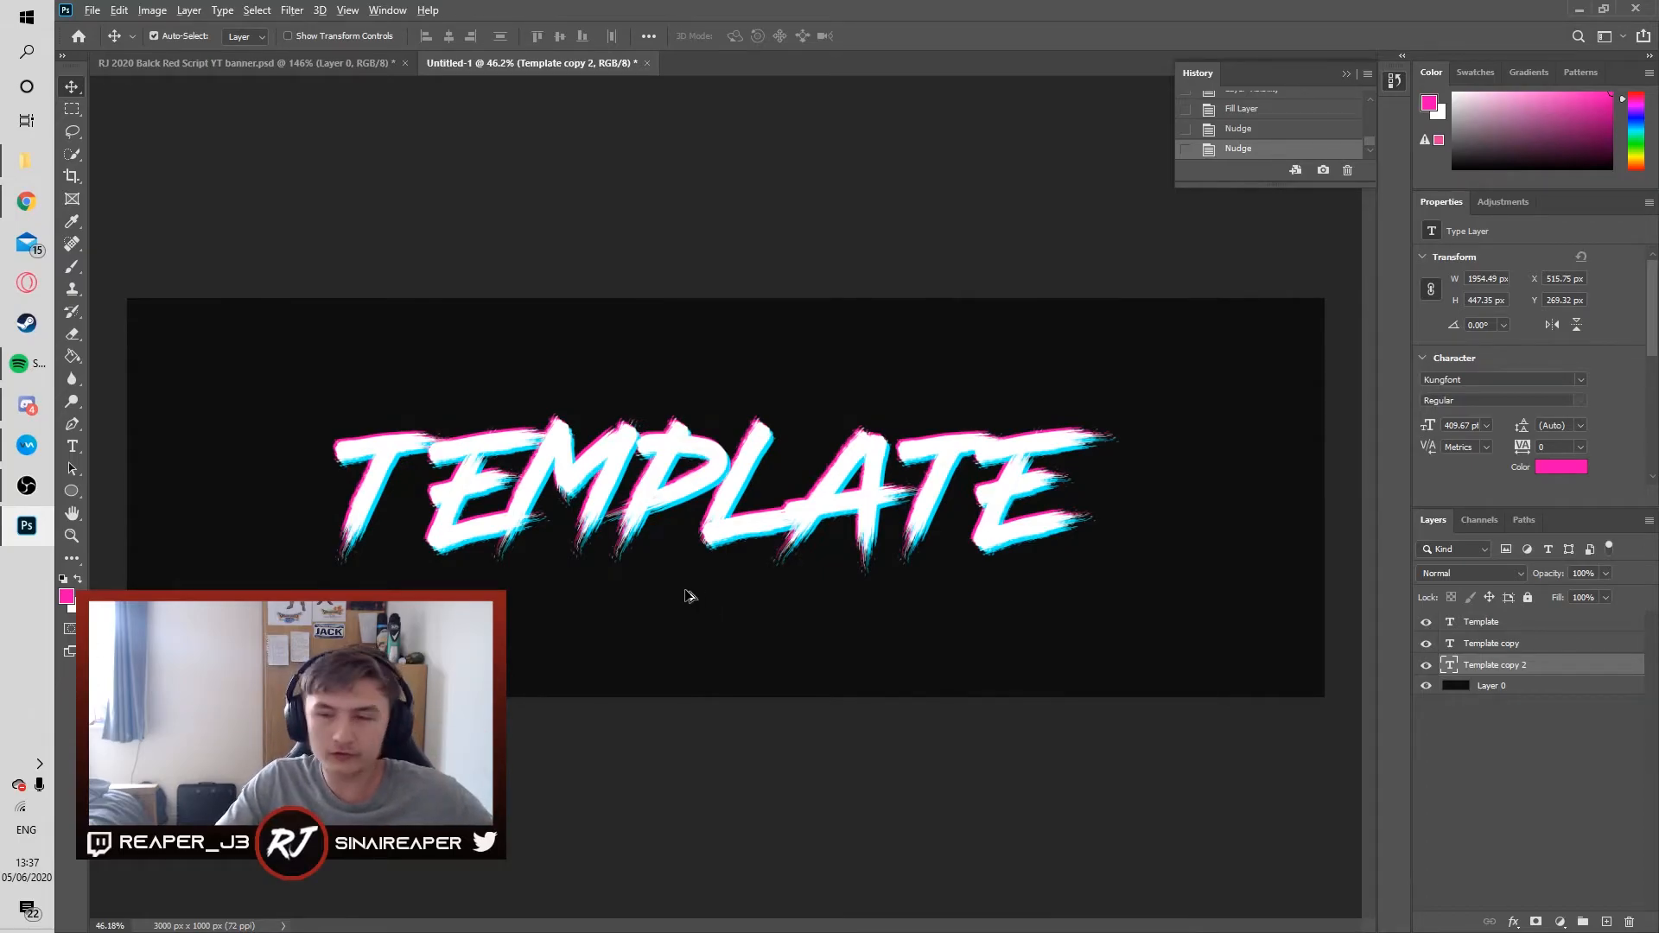
scroll(687, 596, "up", 3)
scroll(698, 588, "up", 3)
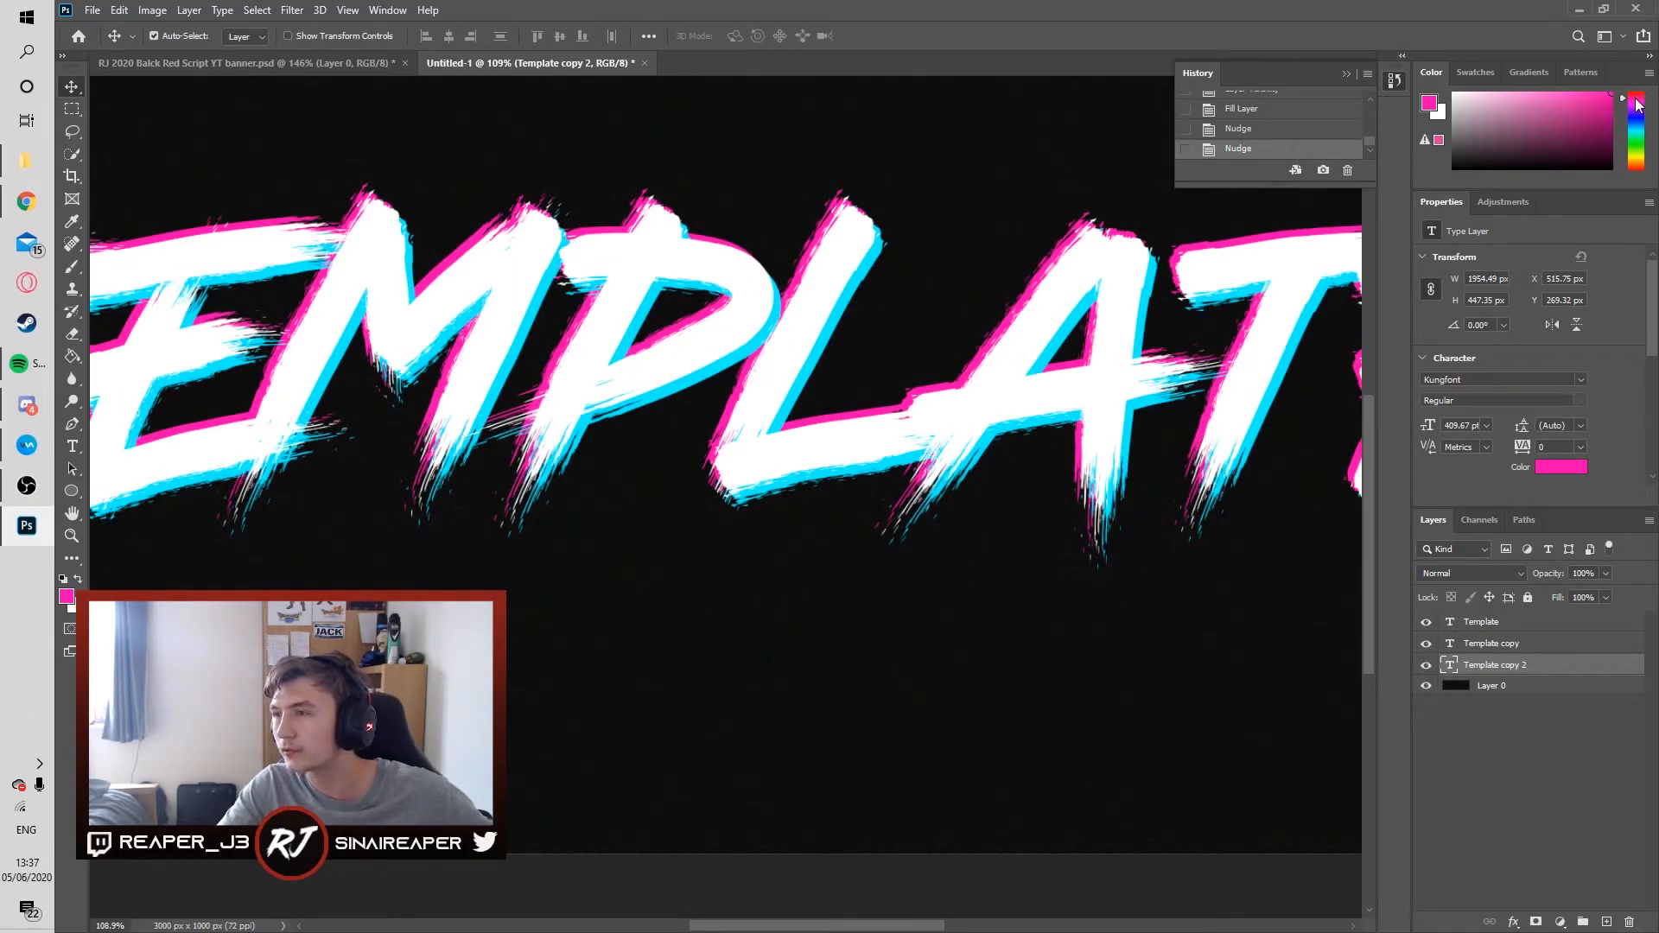
Step: Fill the Template copy 2 layer with a slightly lighter pink
mouse_move(1598, 95)
left_mouse_down()
mouse_move(1555, 85)
mouse_move(1569, 82)
left_mouse_up()
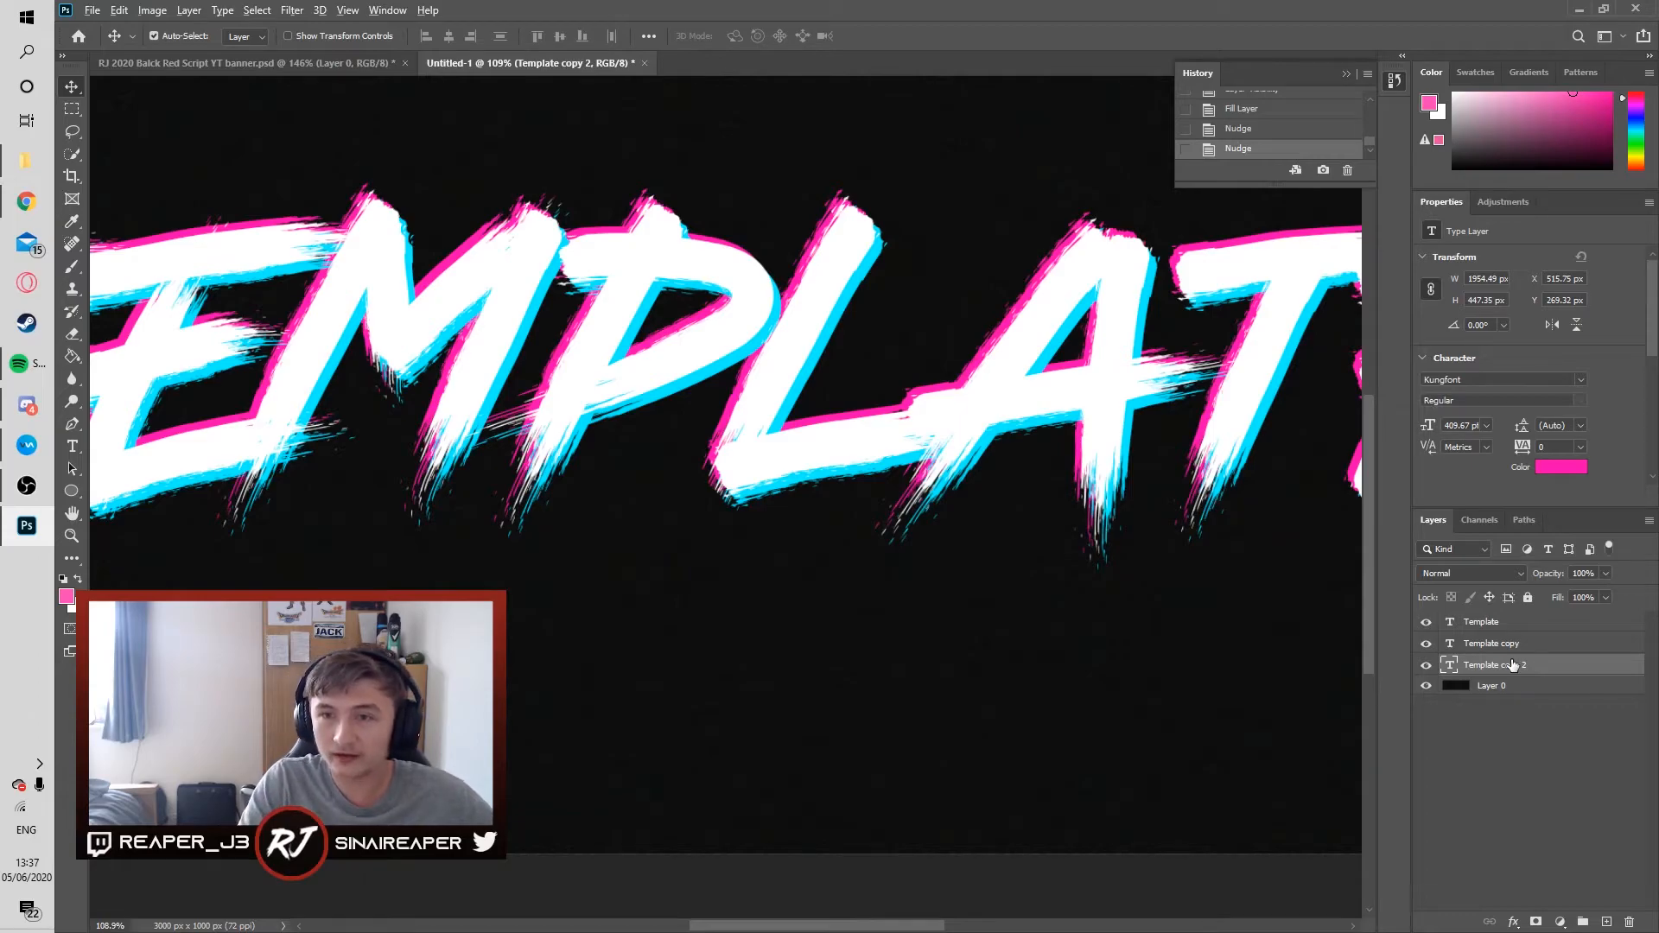
key("alt+BackSpace")
scroll(914, 585, "down", 5)
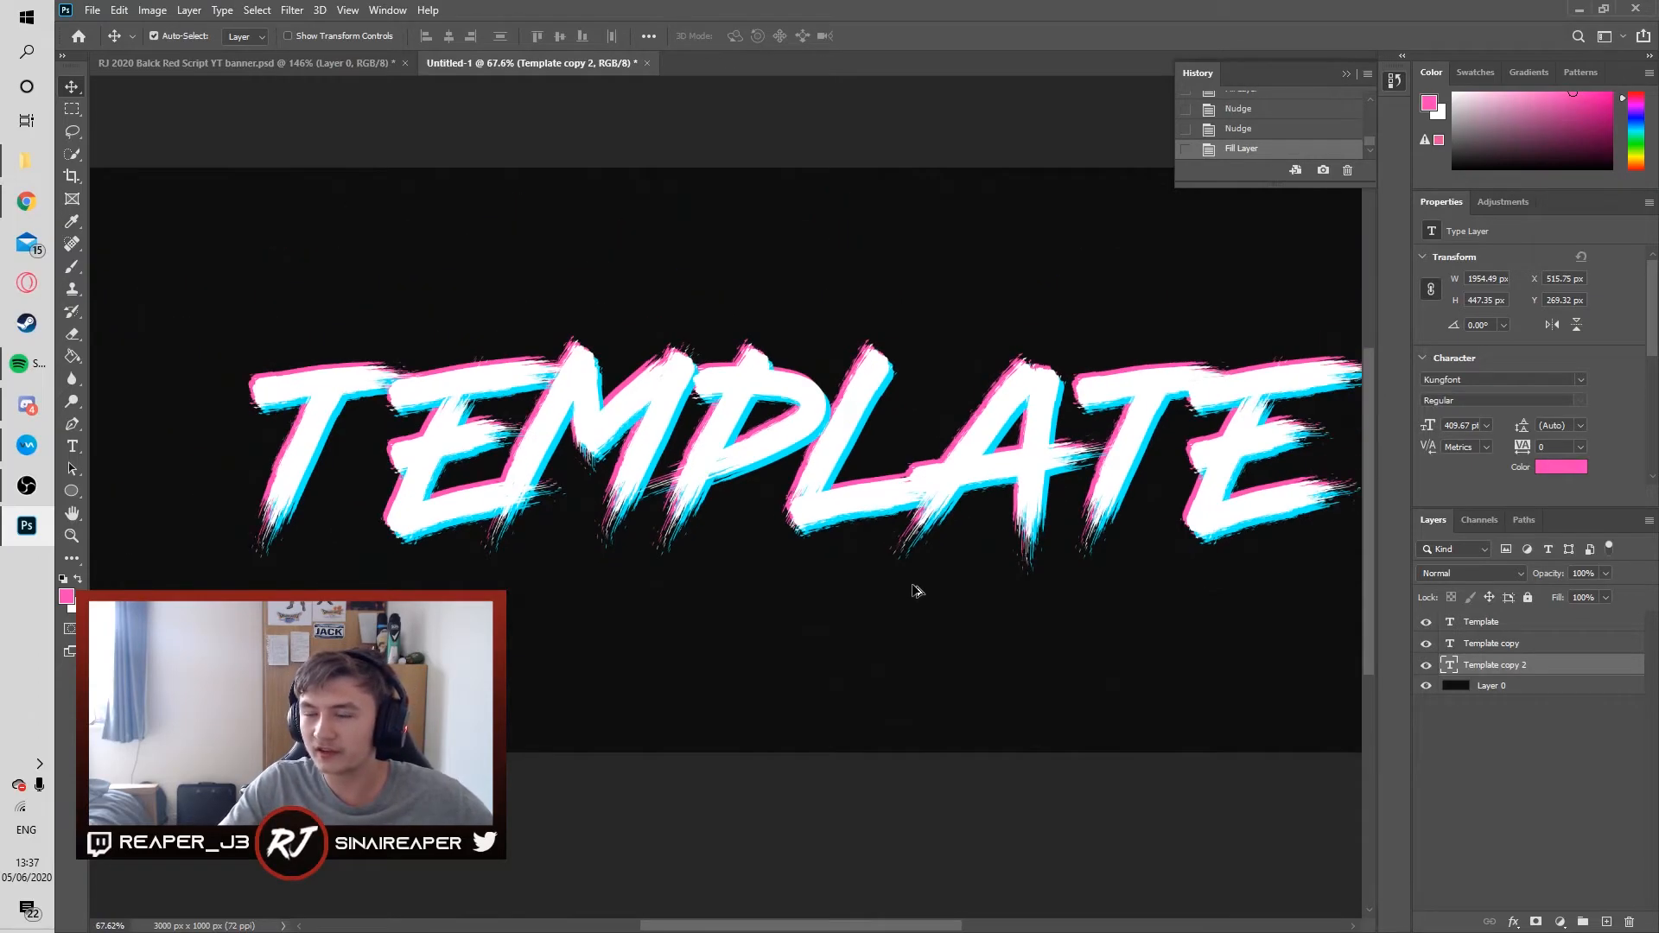
scroll(894, 613, "up", 1)
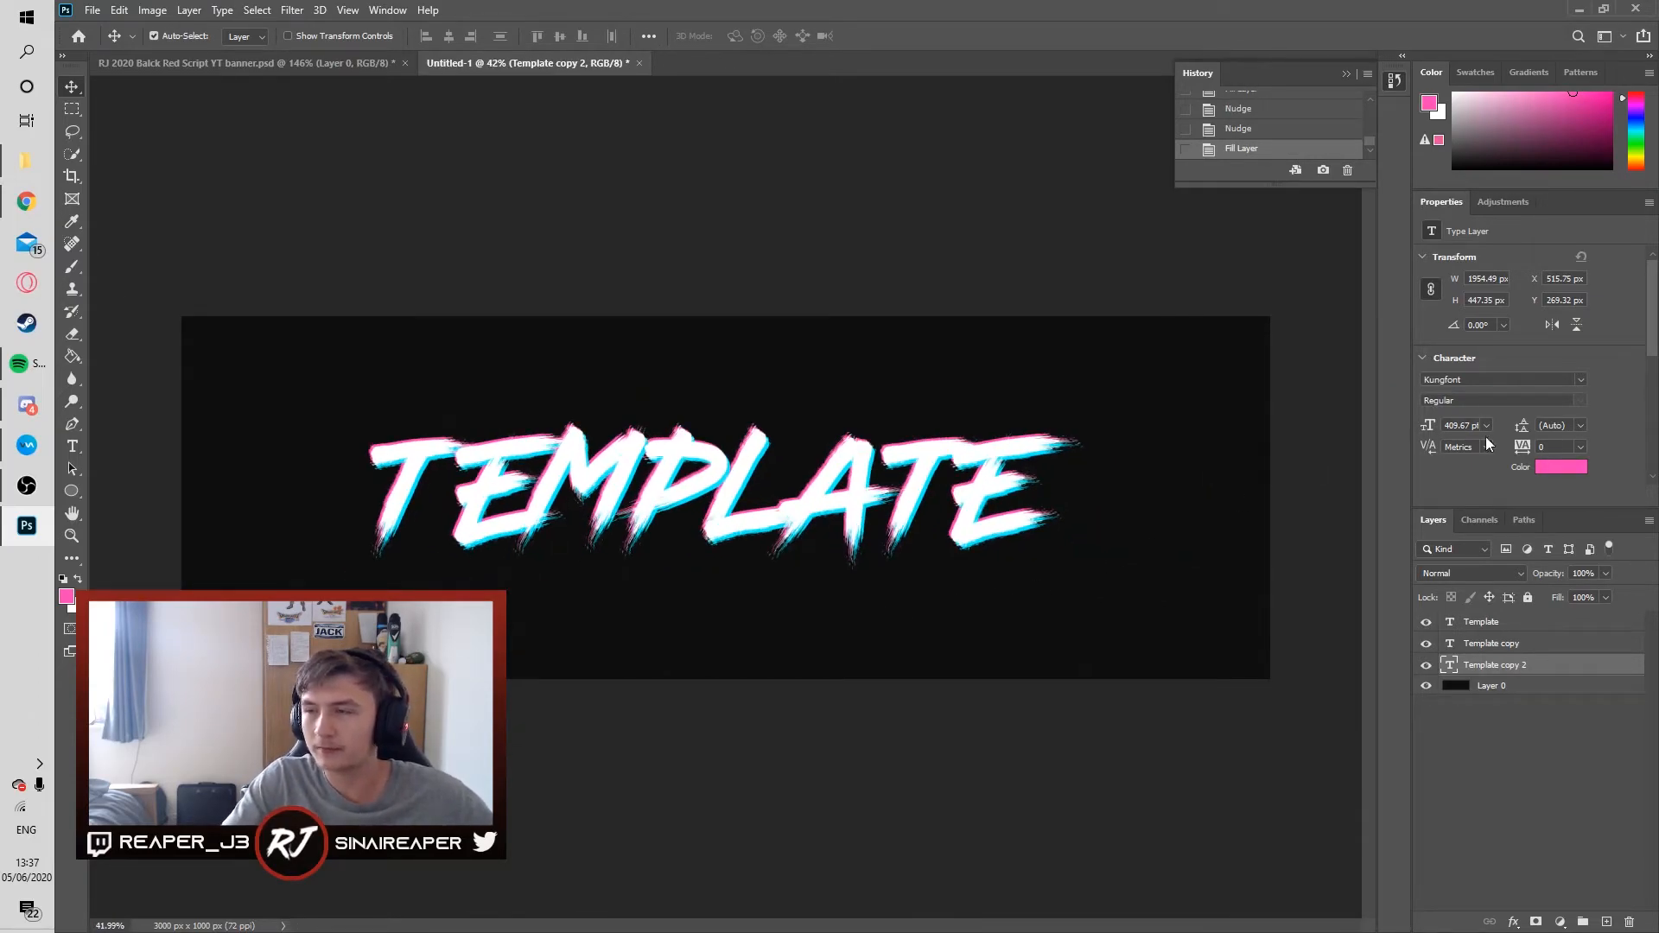
Step: Fill the Template copy 2 layer with bright red
left_click_drag(1635, 98, 1652, 65)
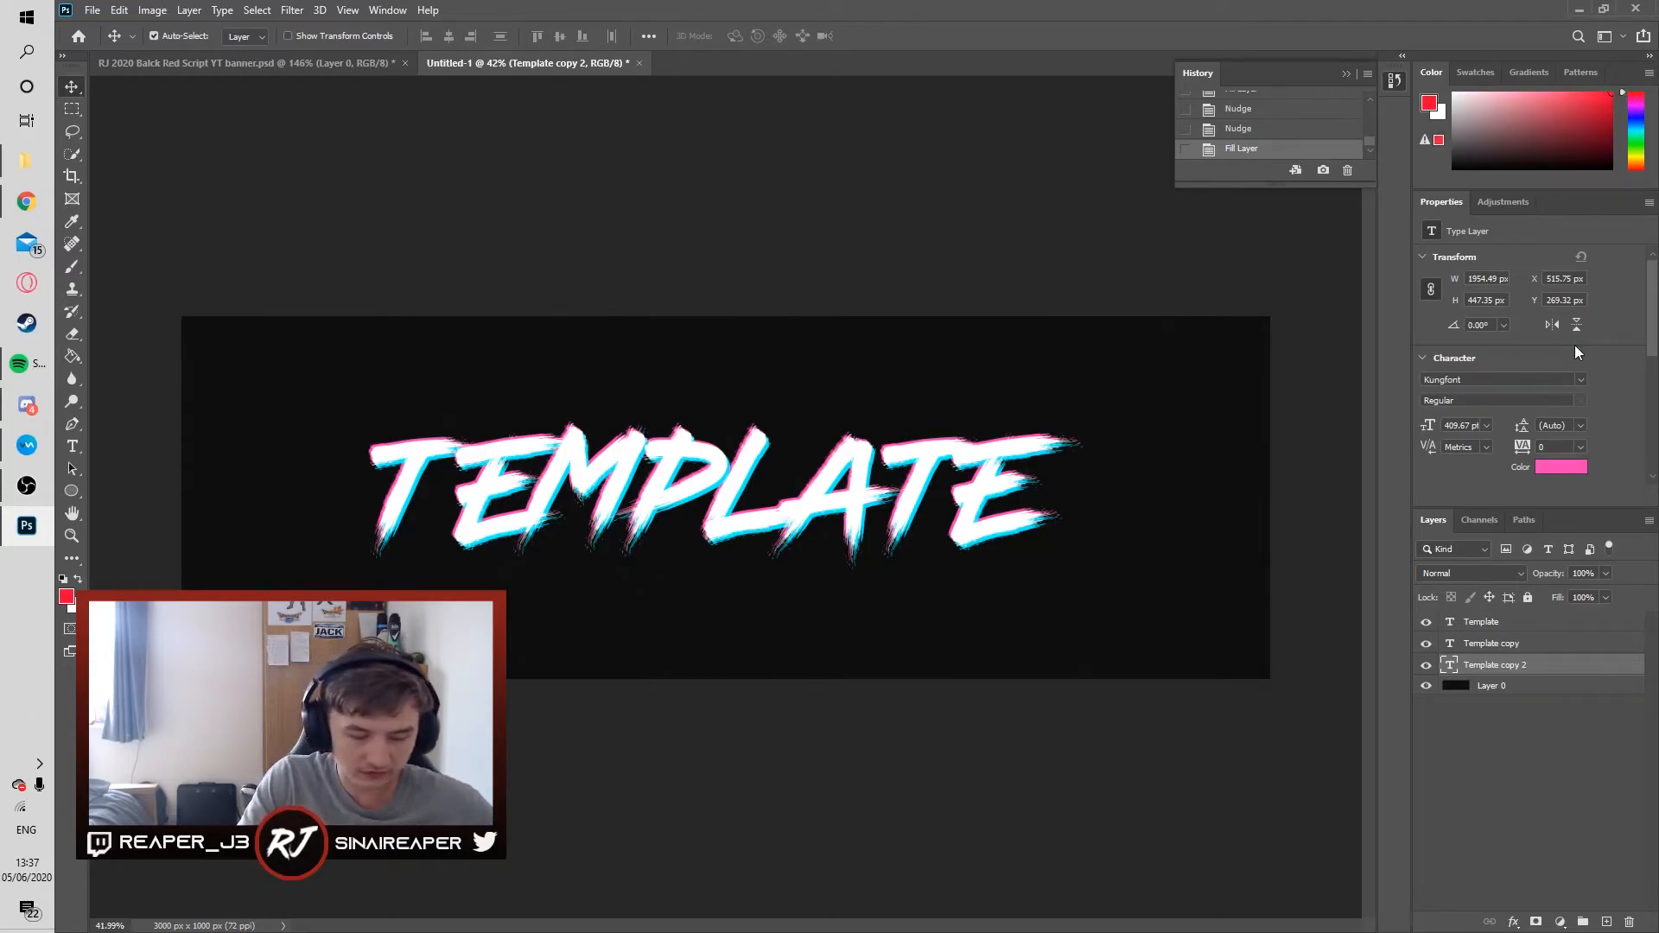
key("alt+BackSpace")
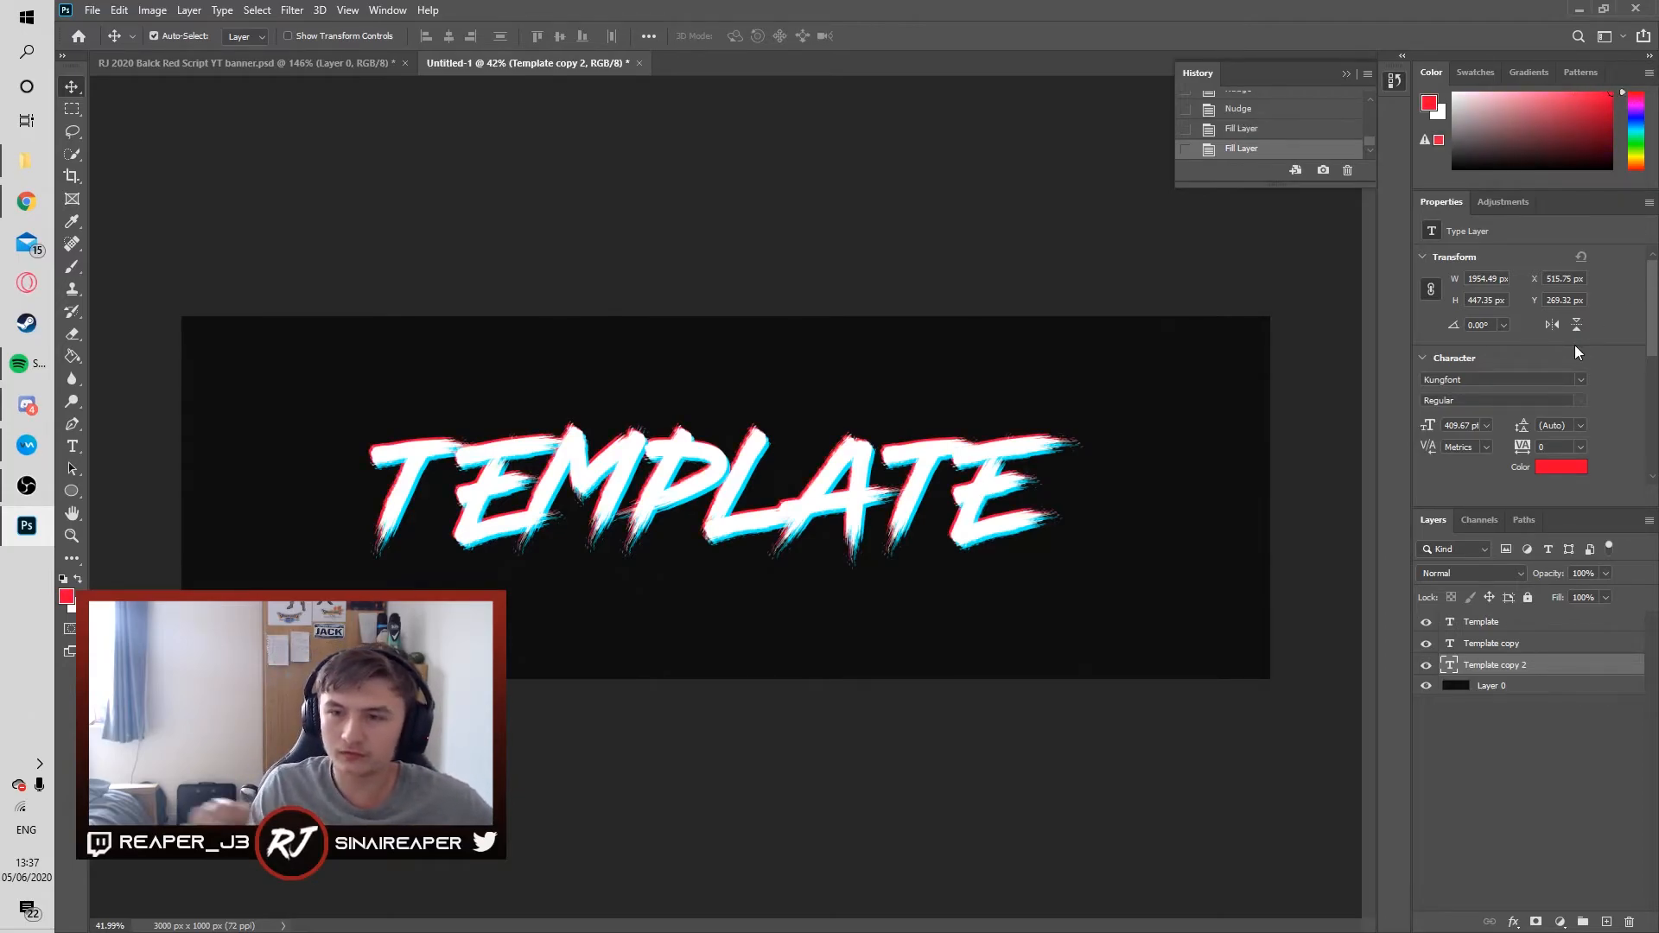
Step: Try a deep blue and a lighter azure blue as the fill of the Template copy layer
left_click(1540, 643)
left_click_drag(1638, 140, 1640, 121)
key("alt+BackSpace")
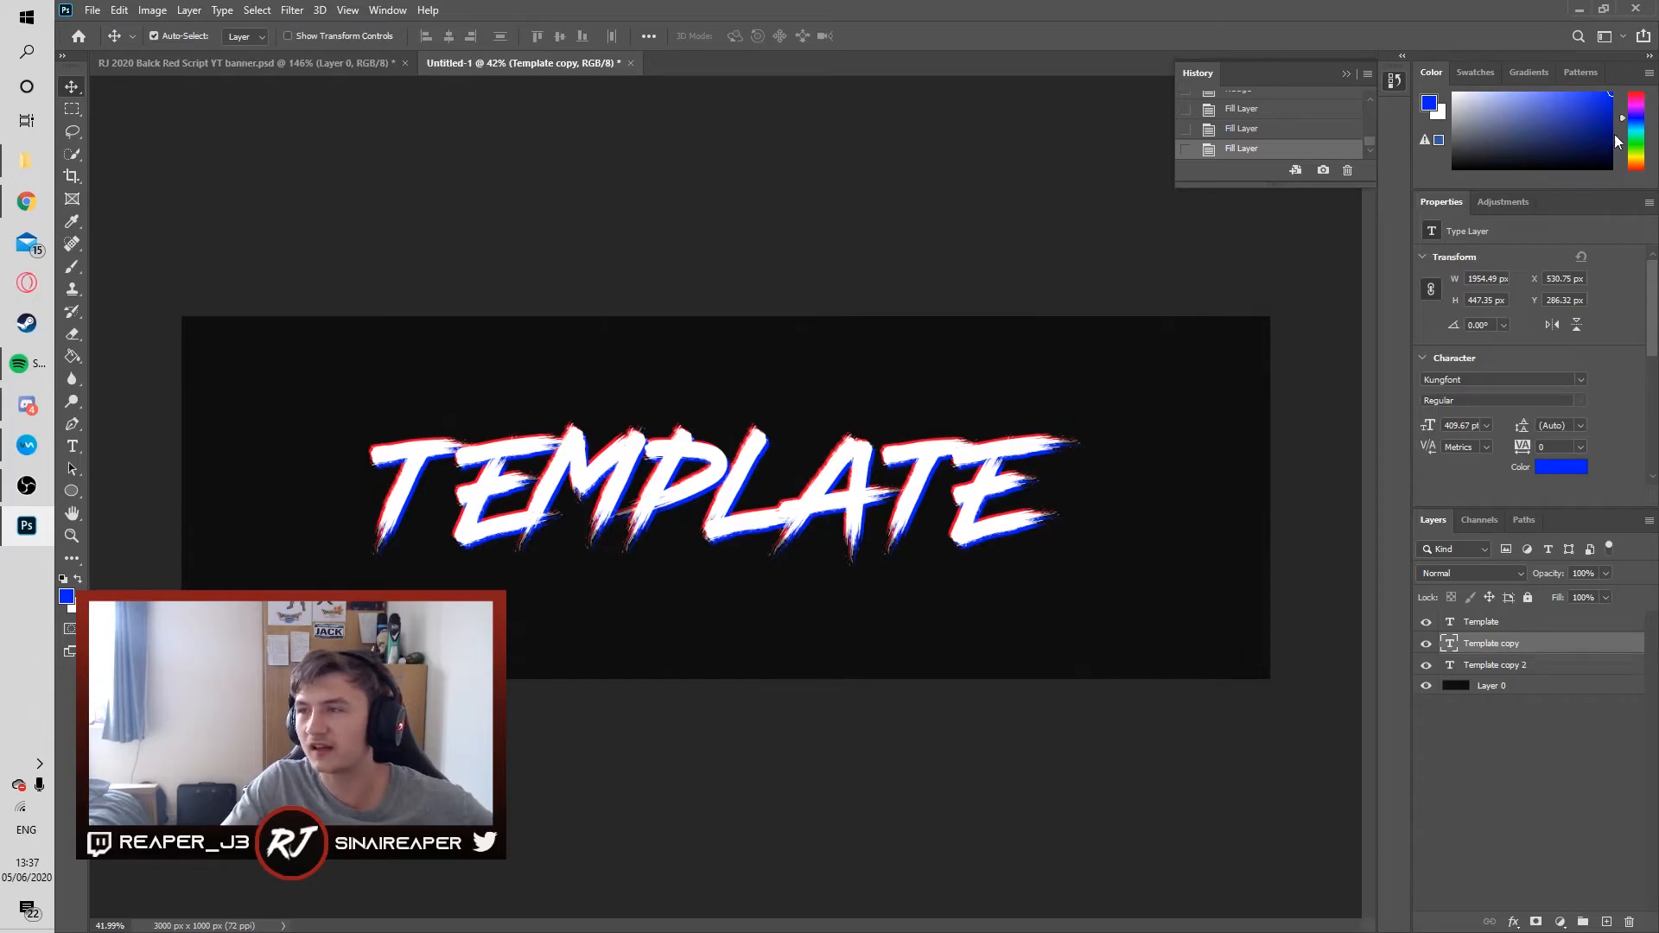
left_click_drag(1640, 118, 1646, 127)
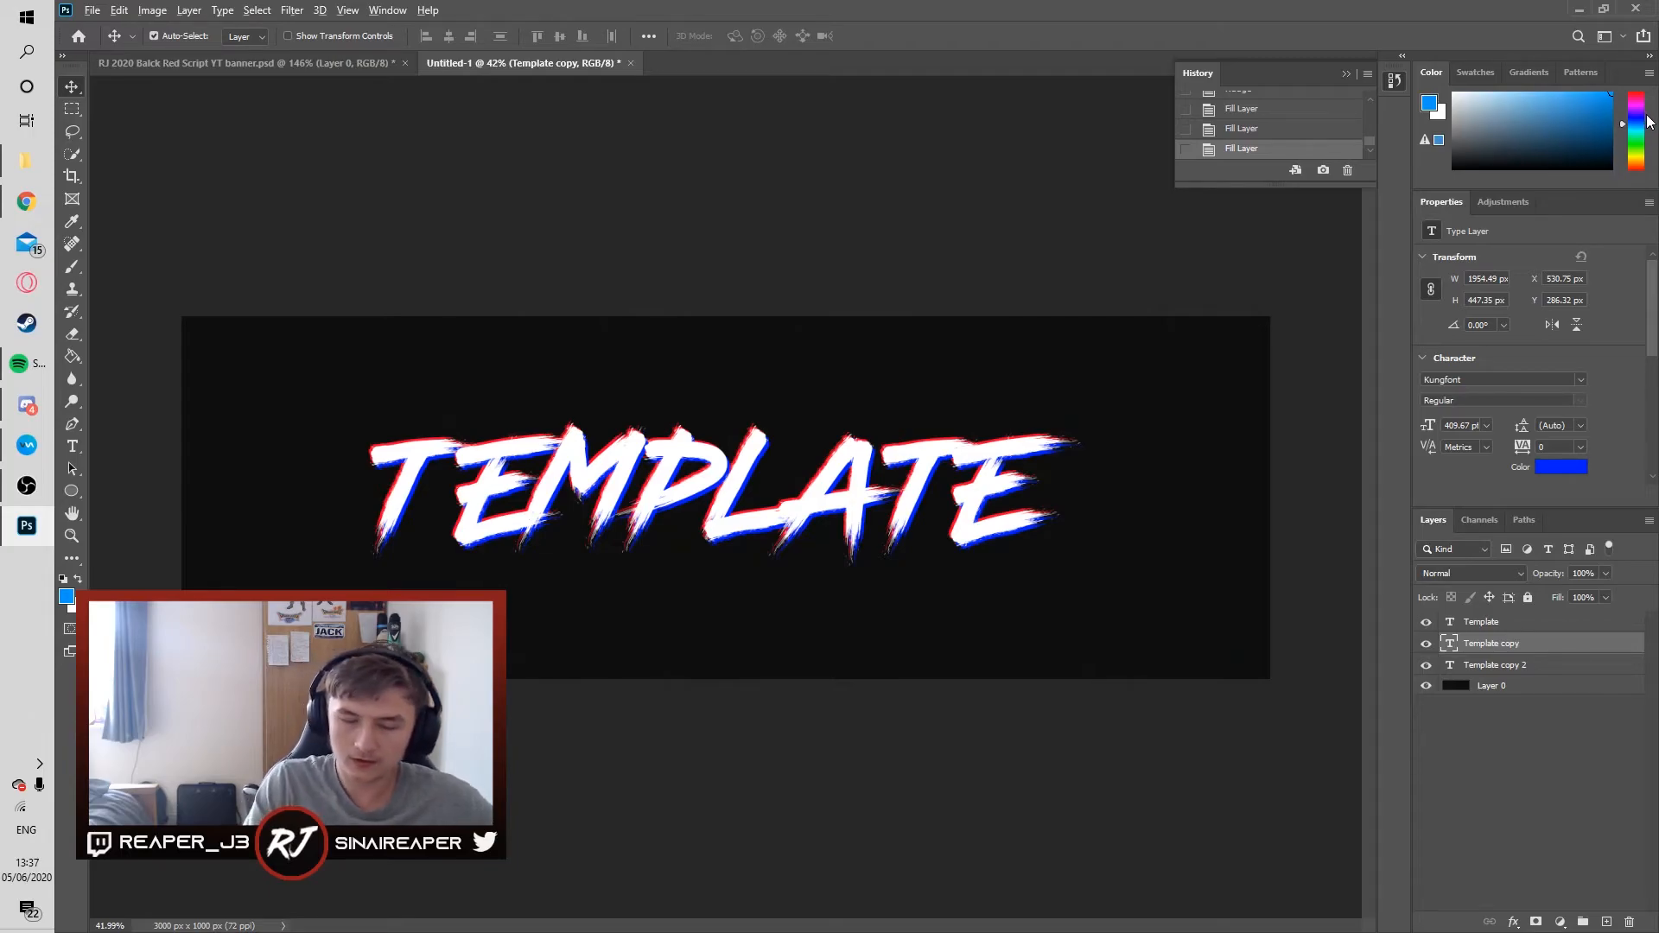
key("alt+BackSpace")
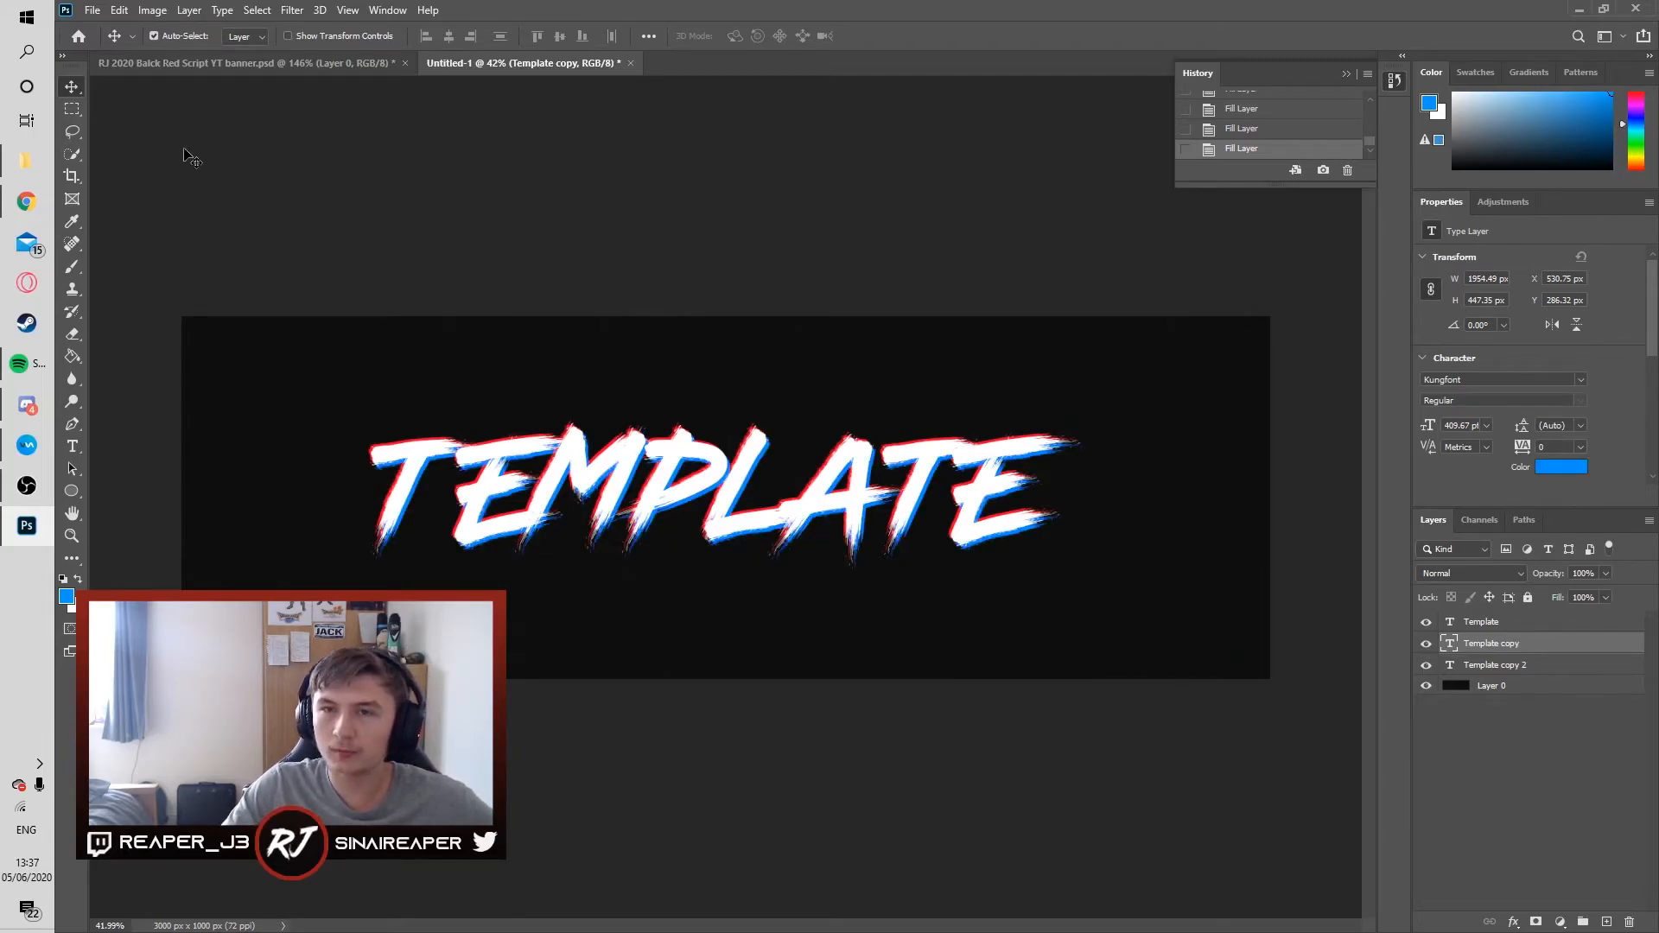
Step: Check the RJ 2020 Balck Red Script YT banner document and fill the Template copy layer with bright cyan
left_click(231, 63)
left_click(558, 60)
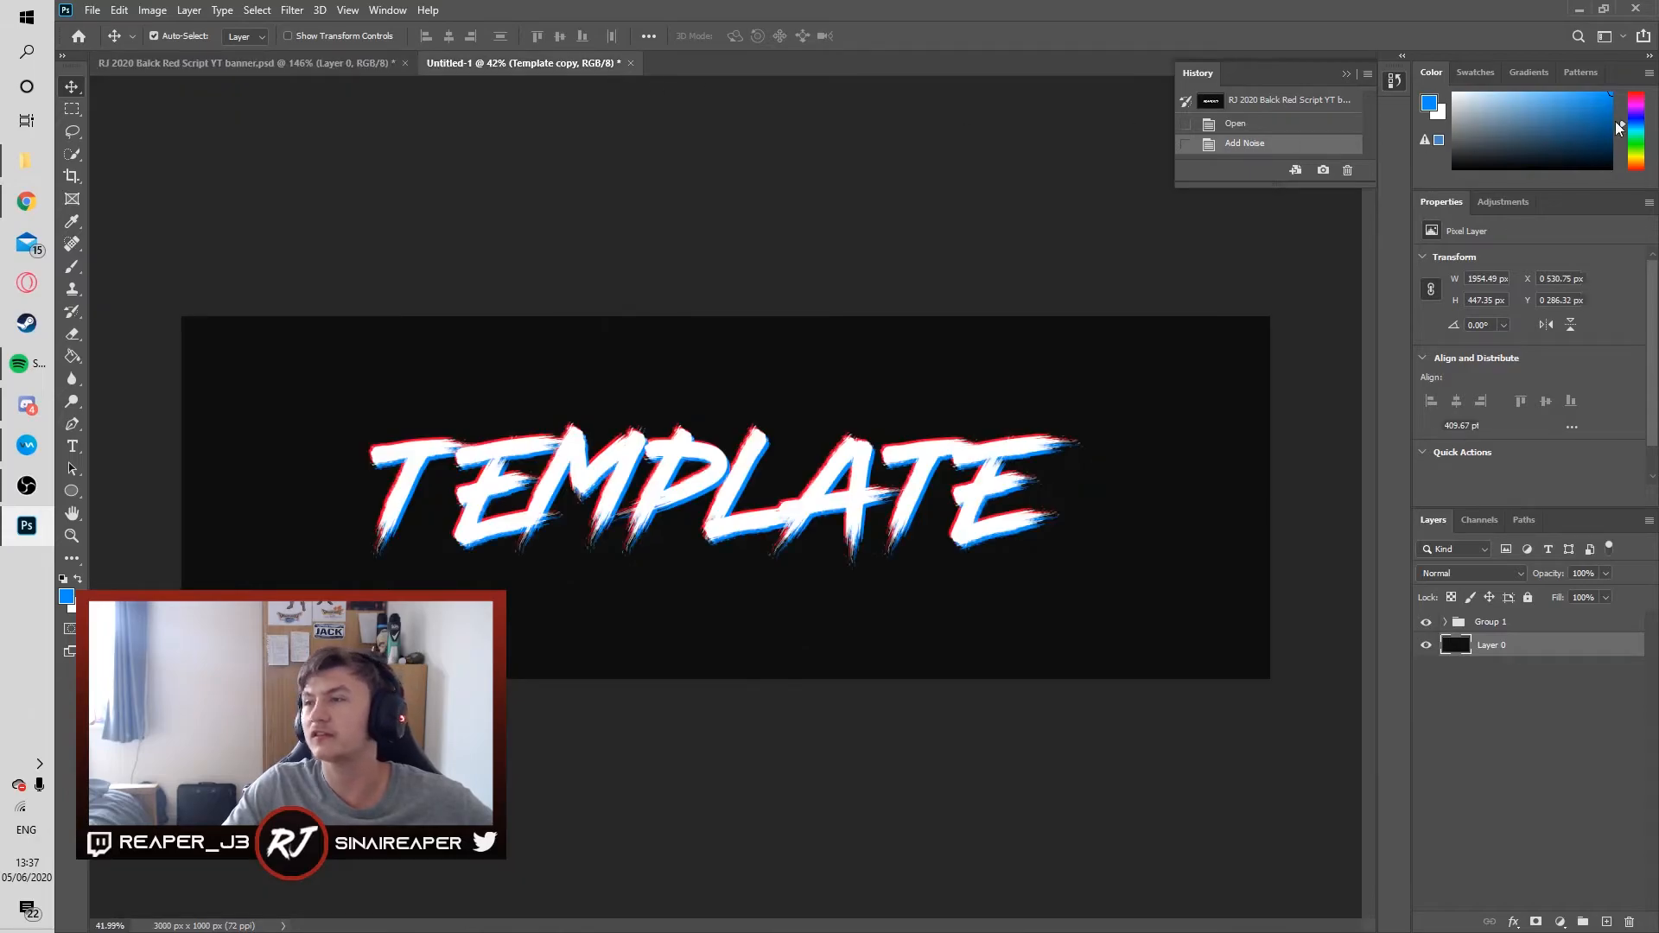
left_click(1642, 131)
left_click_drag(1641, 132, 1652, 127)
key("alt+BackSpace")
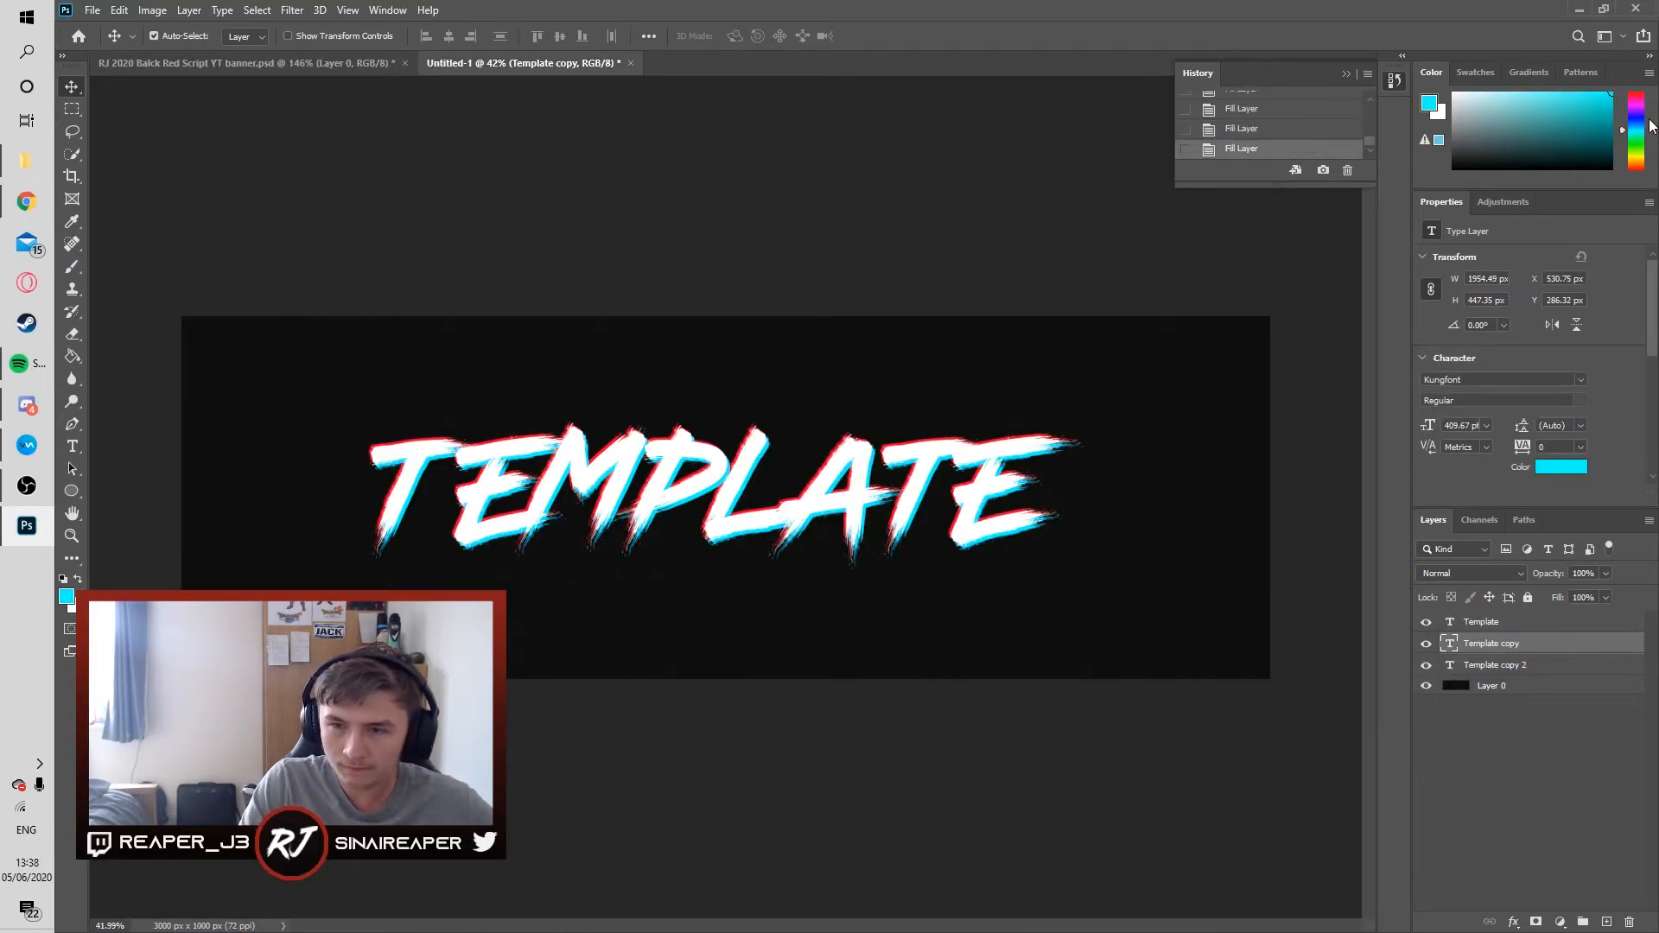
Step: Compare the colour offsets with the RJ 2020 Balck Red Script YT banner and nudge the Template copy layer 1 px up
scroll(959, 414, "up", 6)
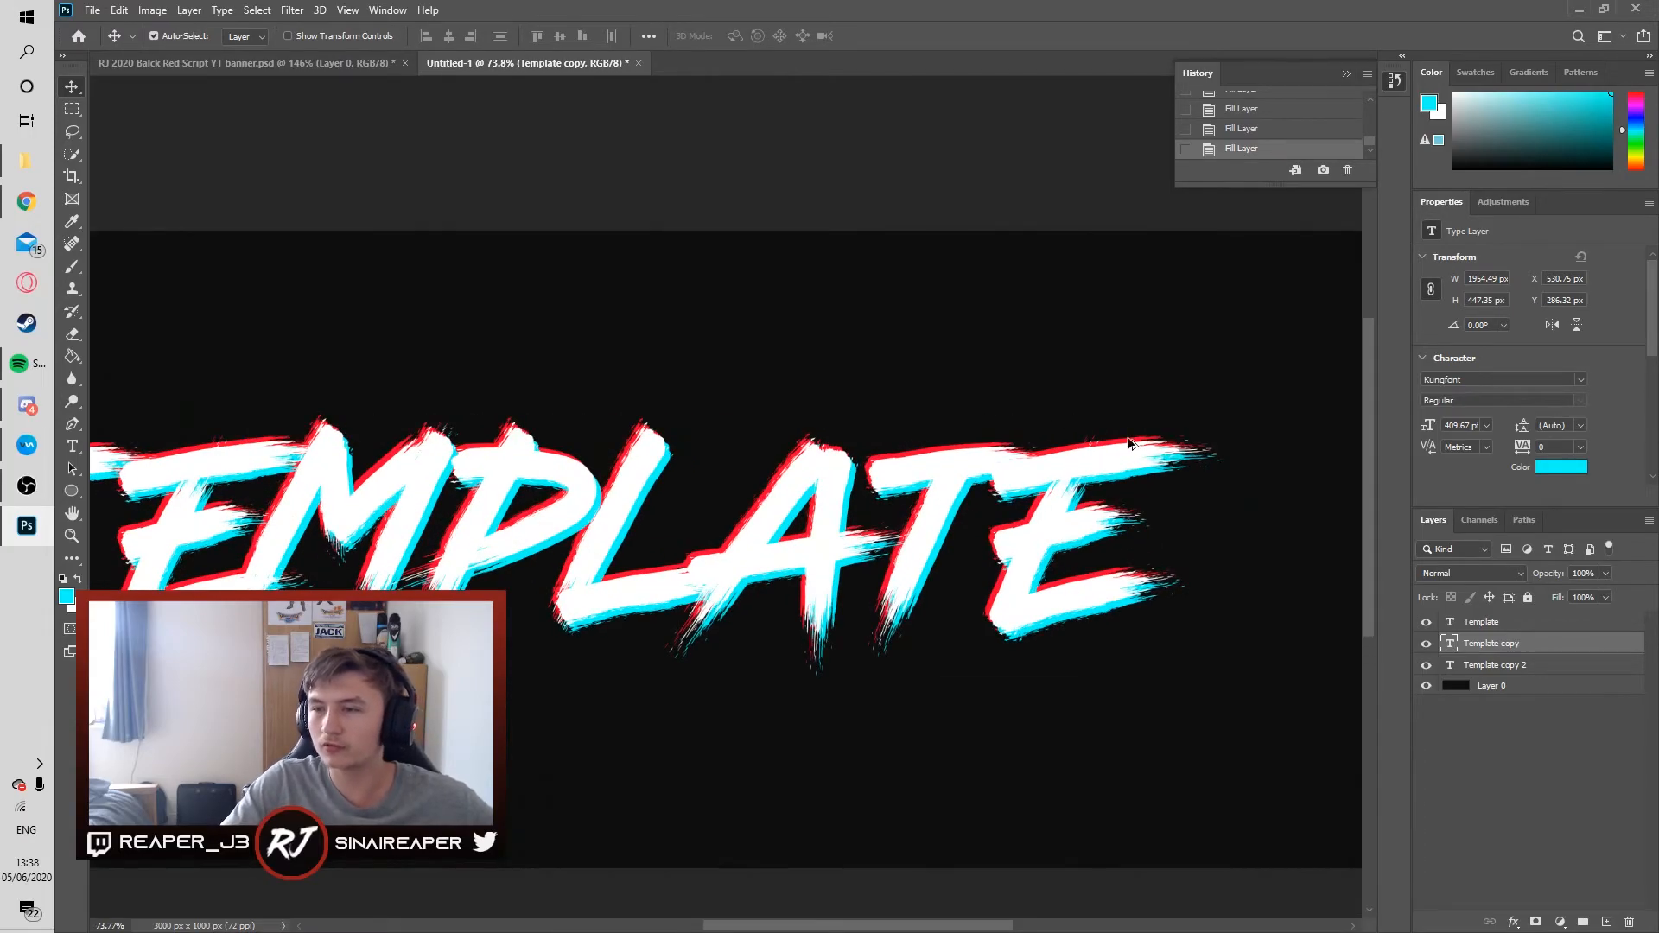
left_click(280, 74)
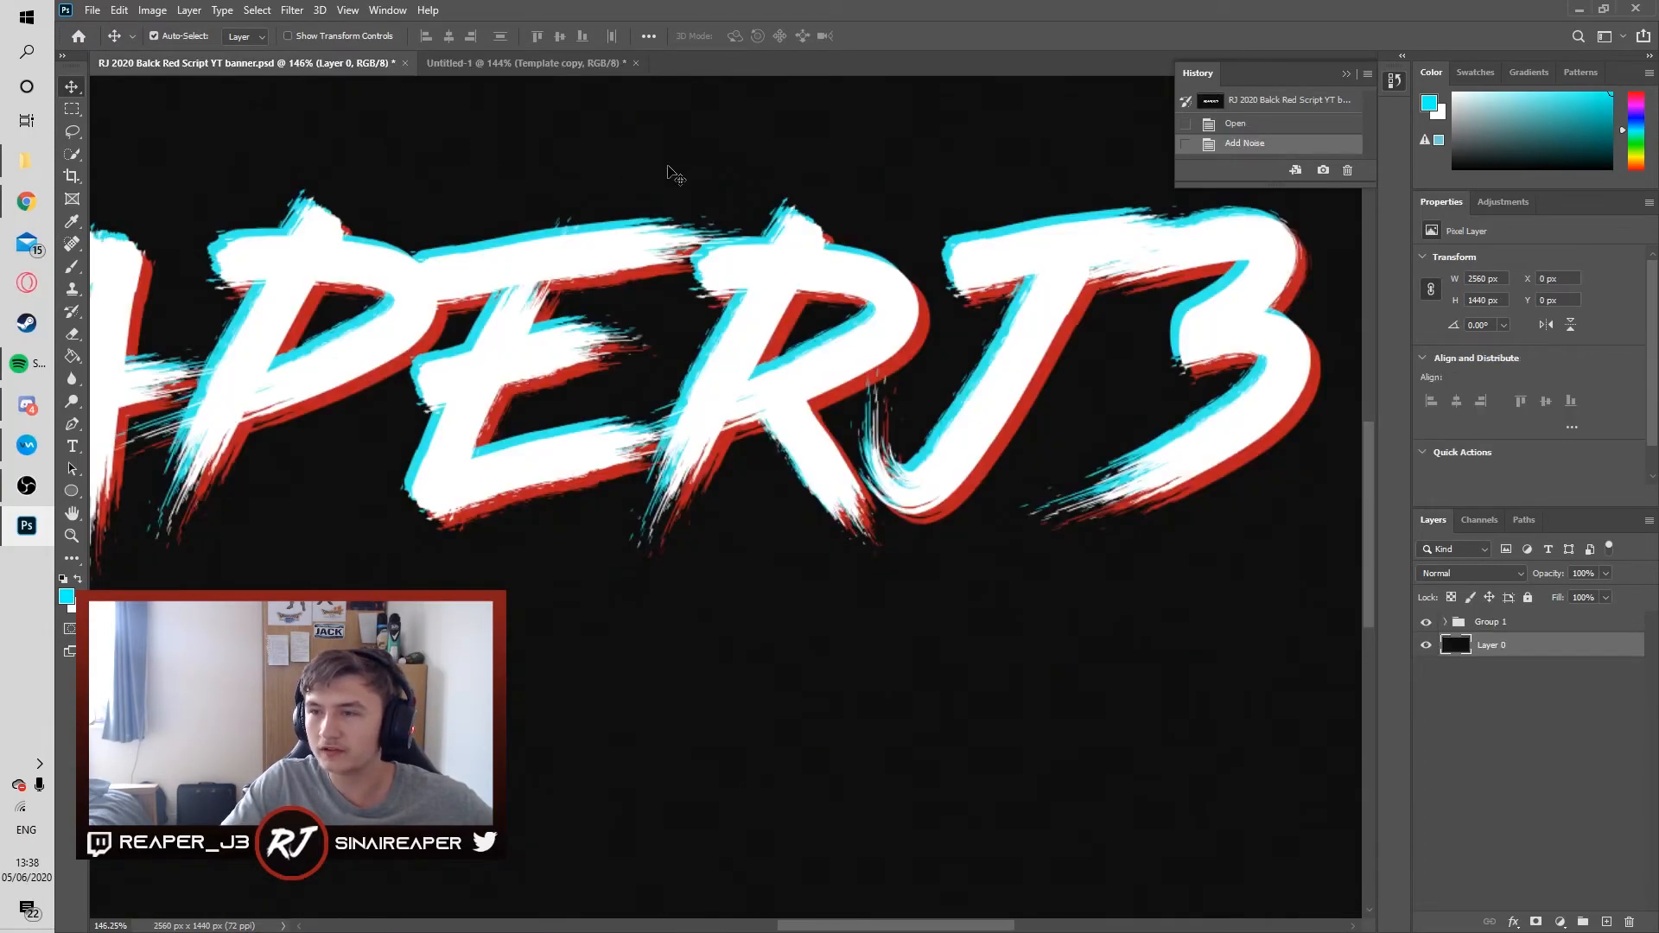
left_click(536, 64)
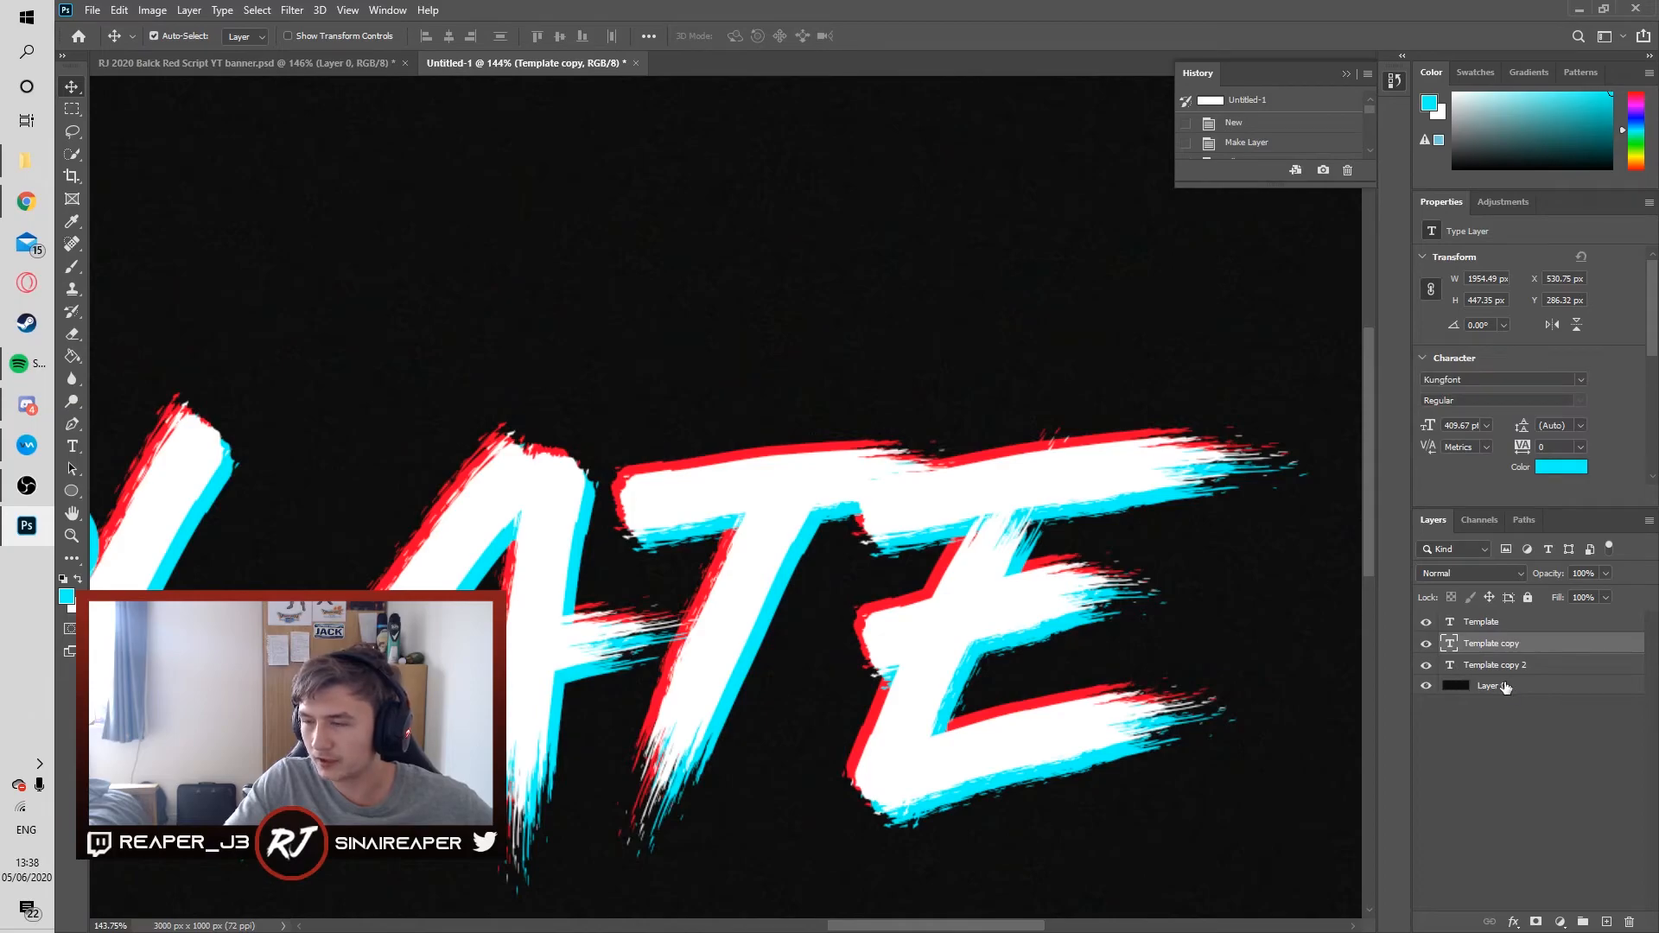
left_click(1530, 670)
left_click(1526, 650)
key("Up")
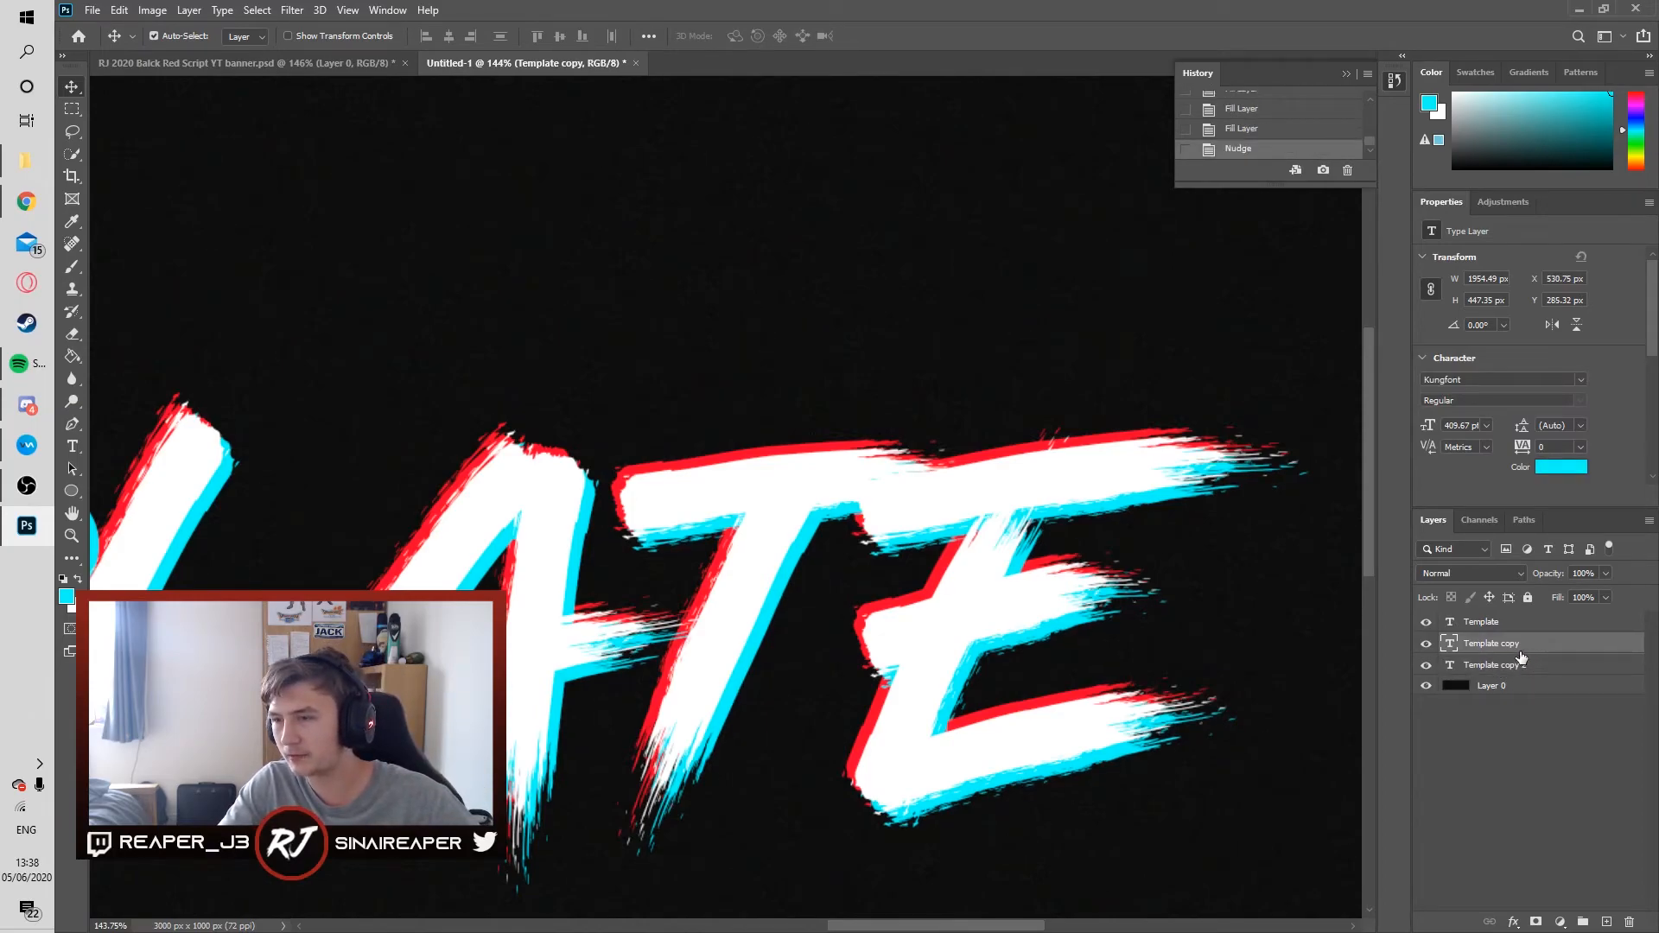
Step: Nudge the red Template copy 2 layer 2 px left and 3 px up
left_click(1514, 664)
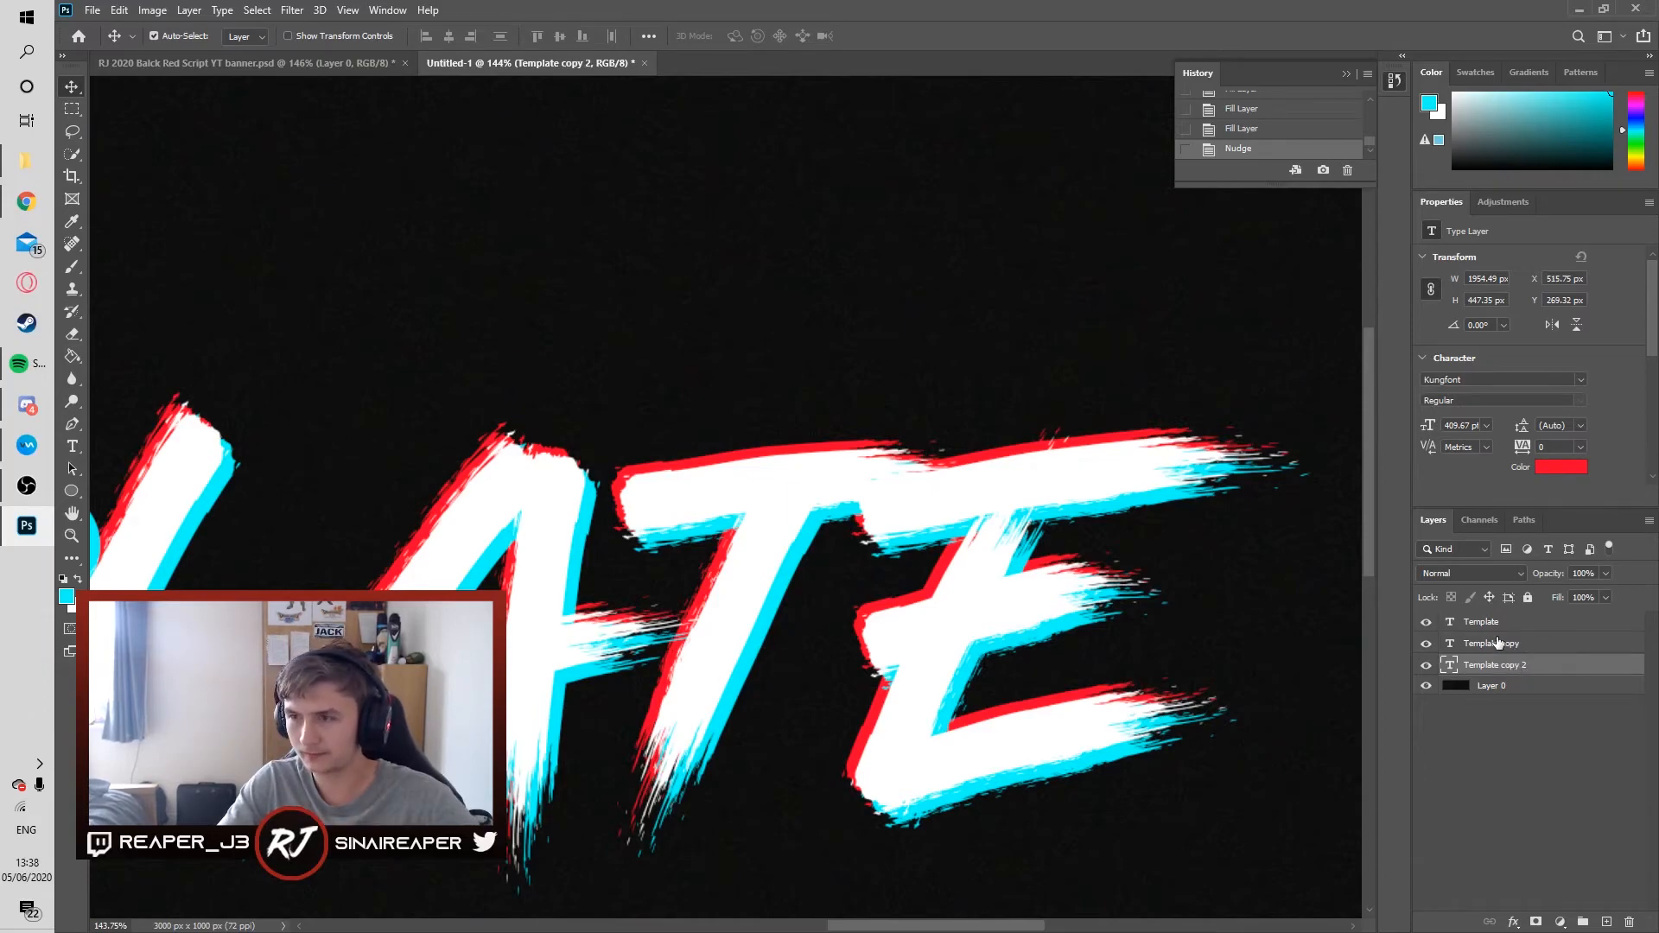
key("Up")
key("Up")
key("Left")
key("Up")
key("Left")
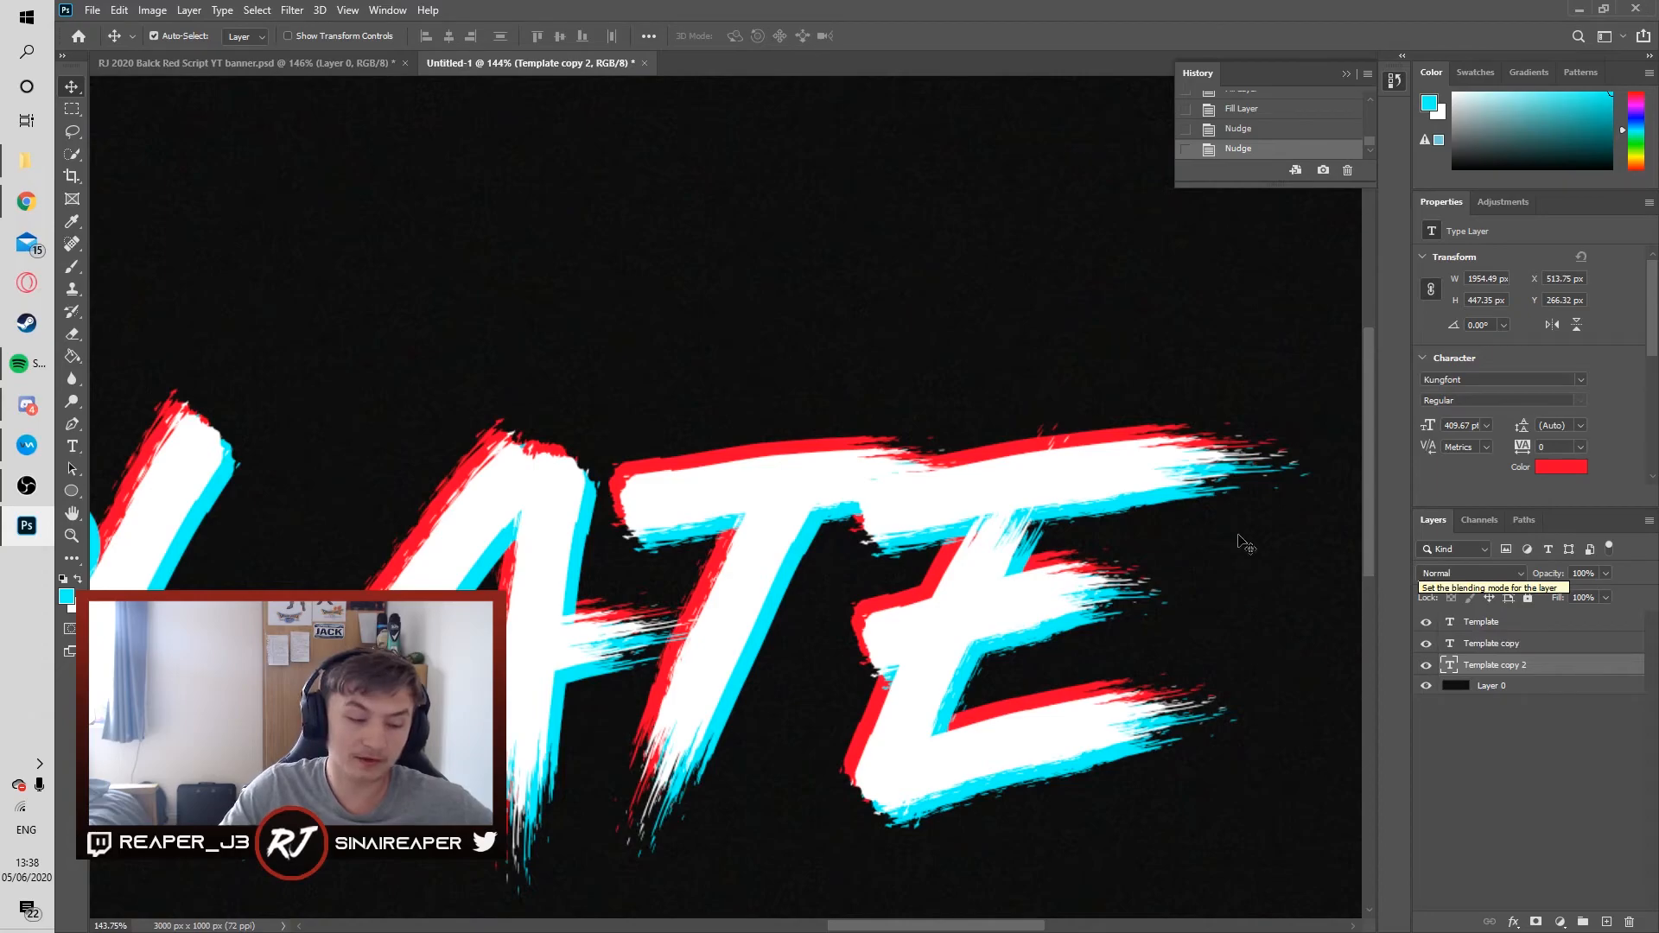
scroll(673, 459, "down", 6)
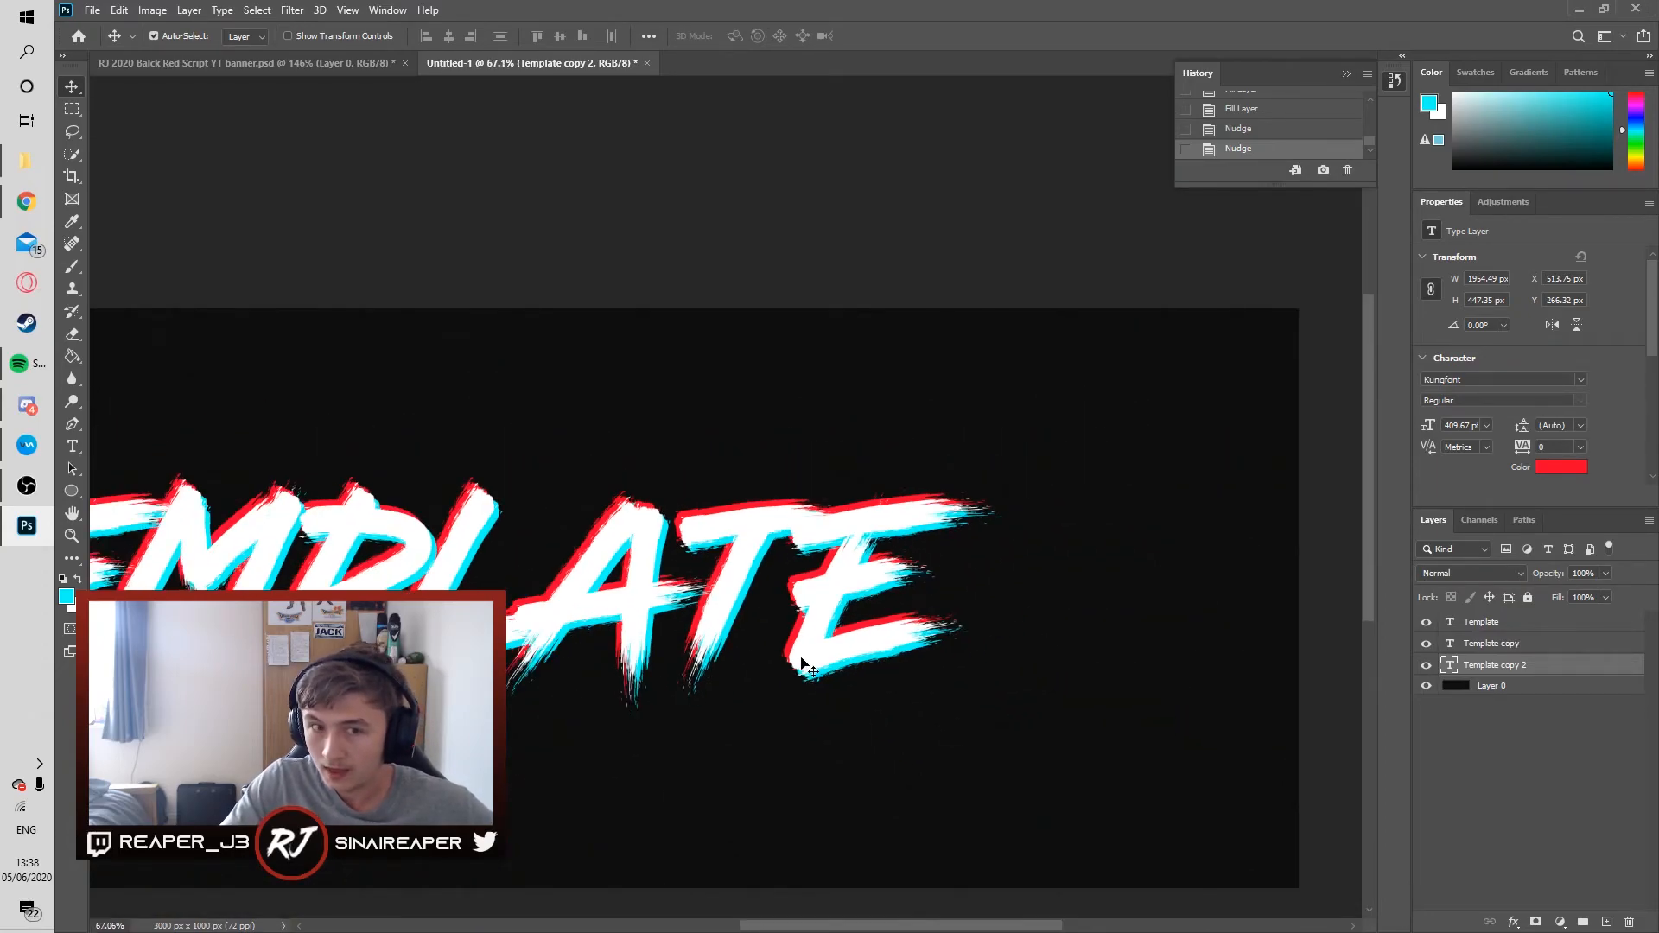
scroll(729, 578, "down", 3)
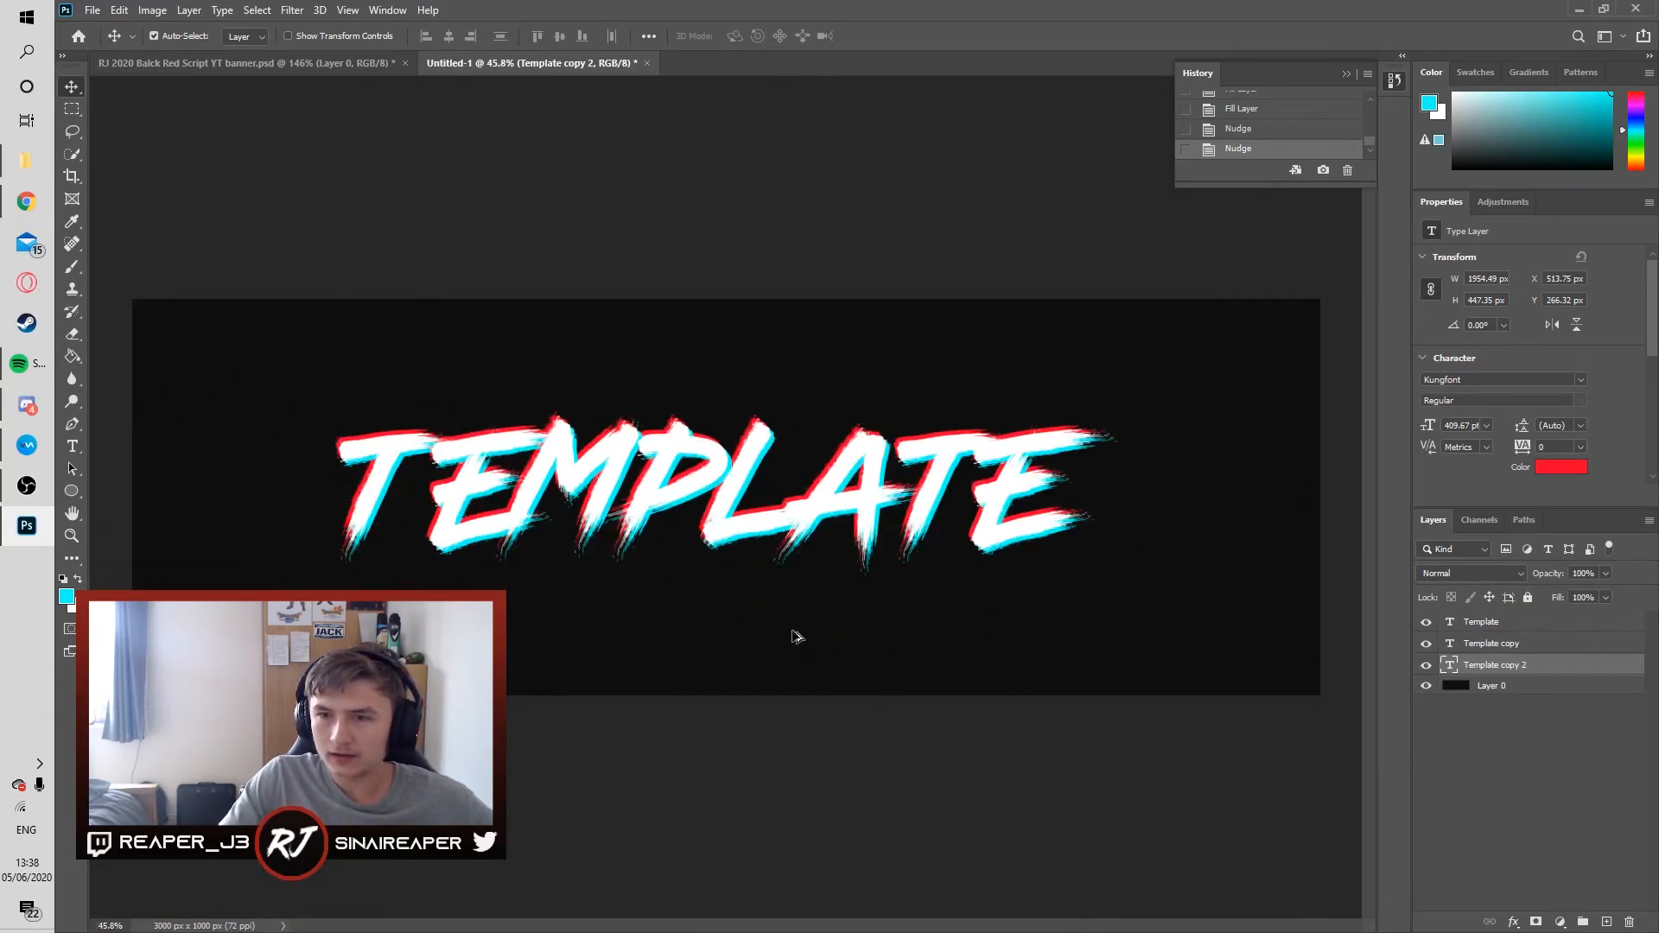
Step: Set the foreground colour to magenta
key("ctrl")
scroll(795, 638, "up", 1)
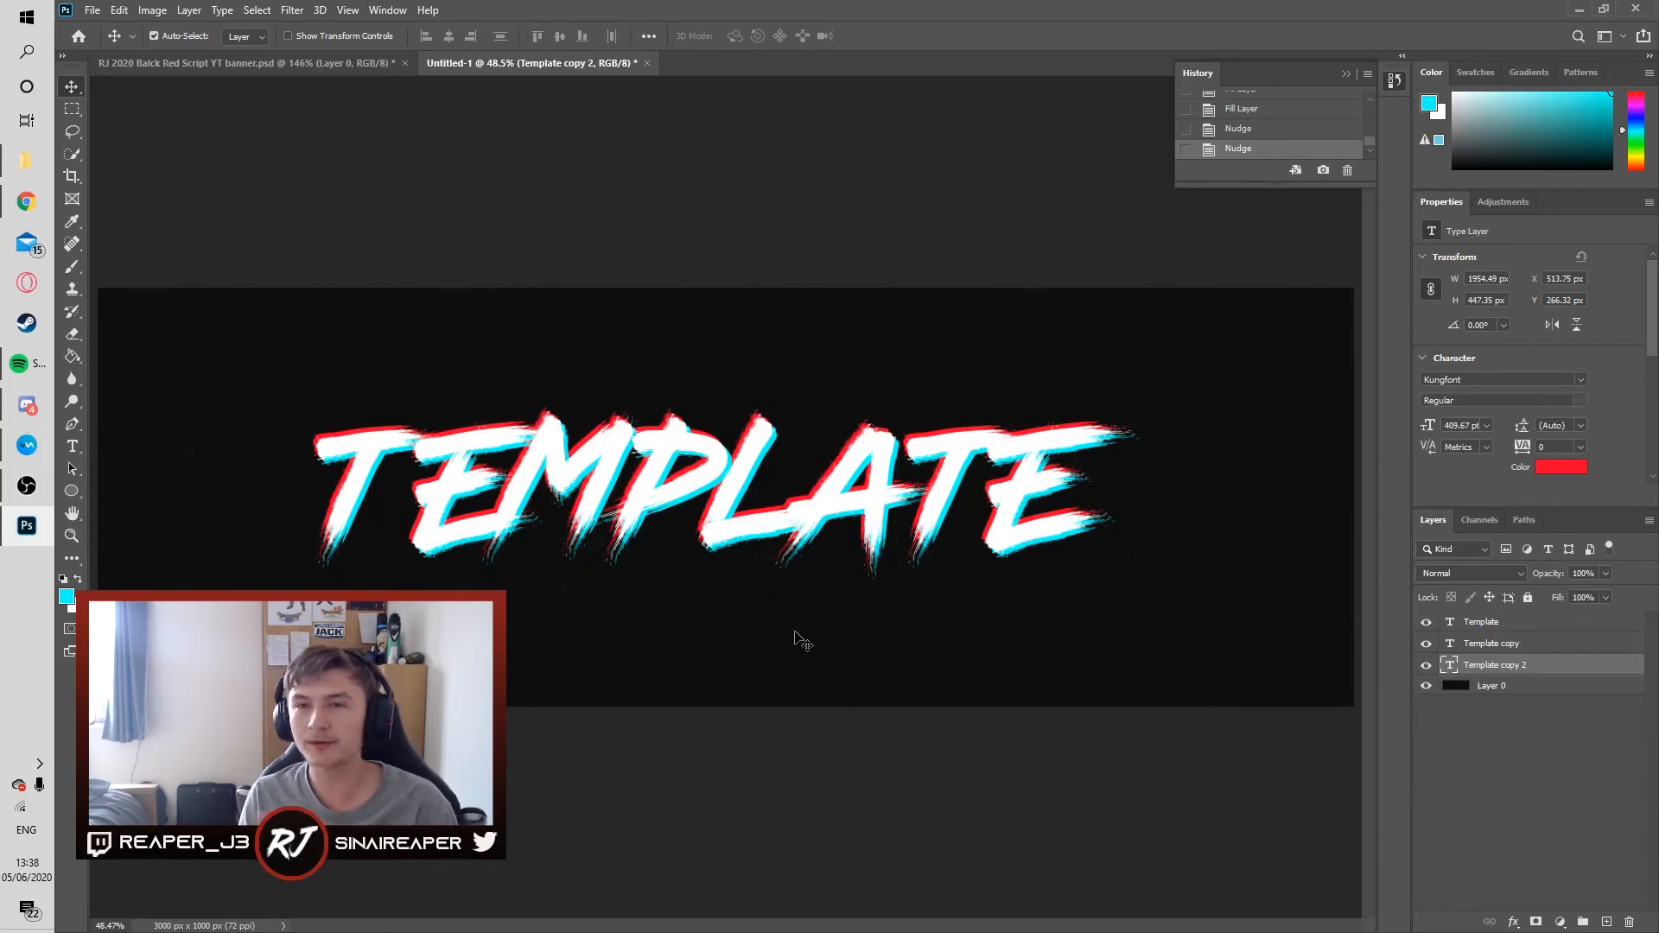
left_click(1632, 104)
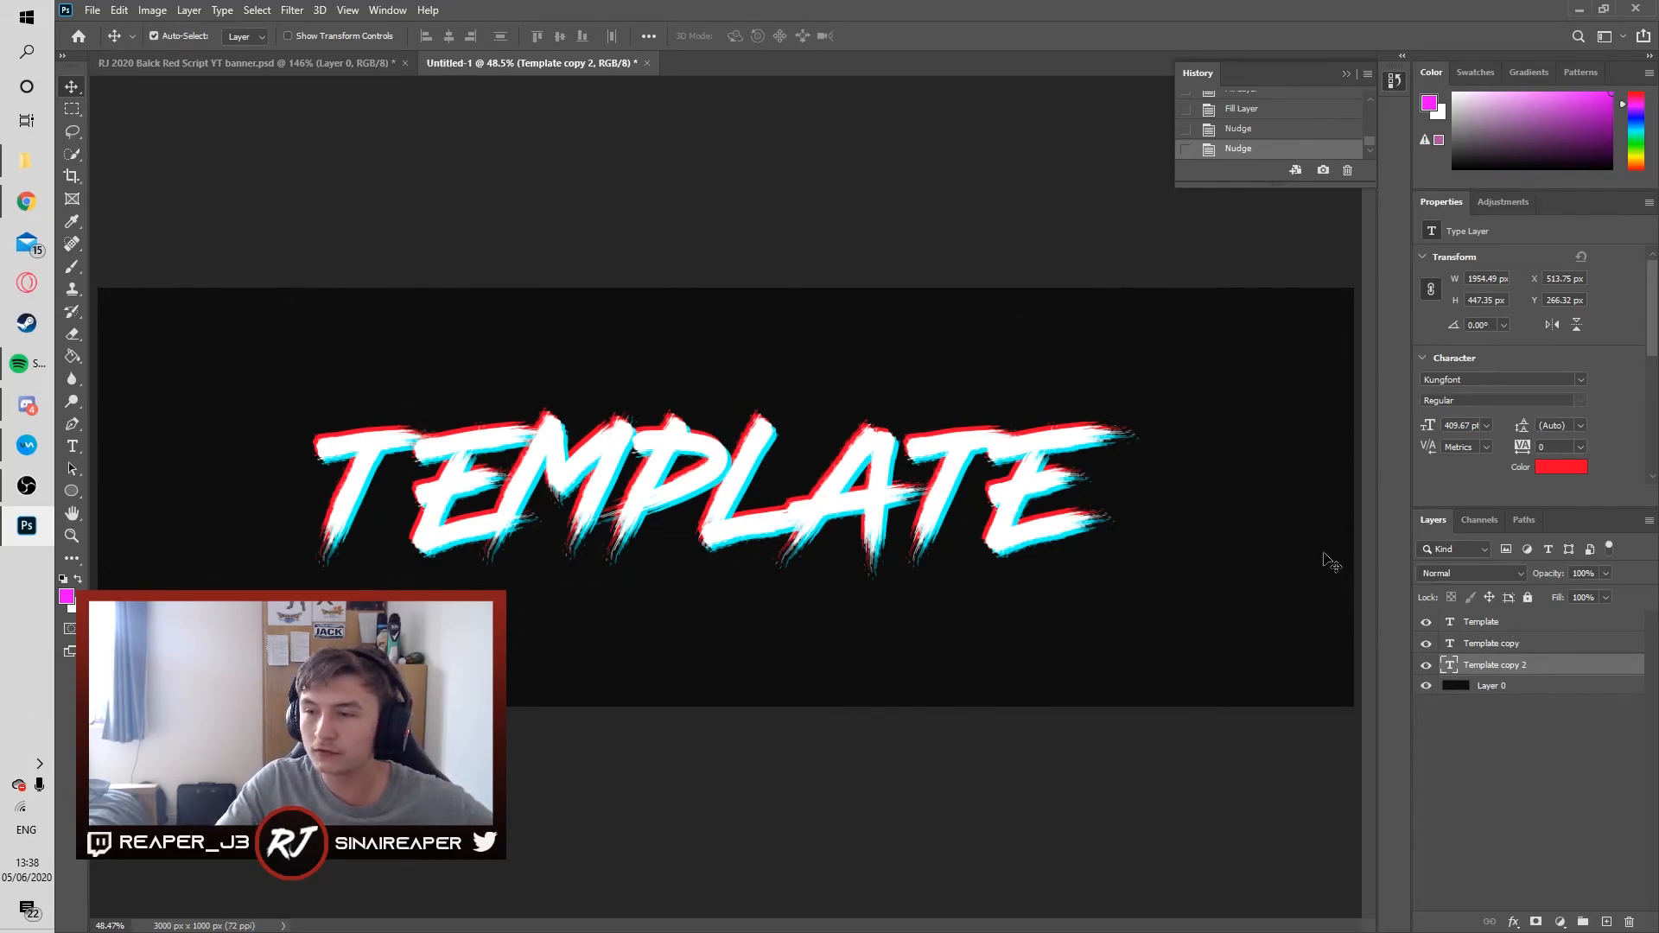
Step: Group the Template, Template copy and Template copy 2 layers together
left_click(961, 473)
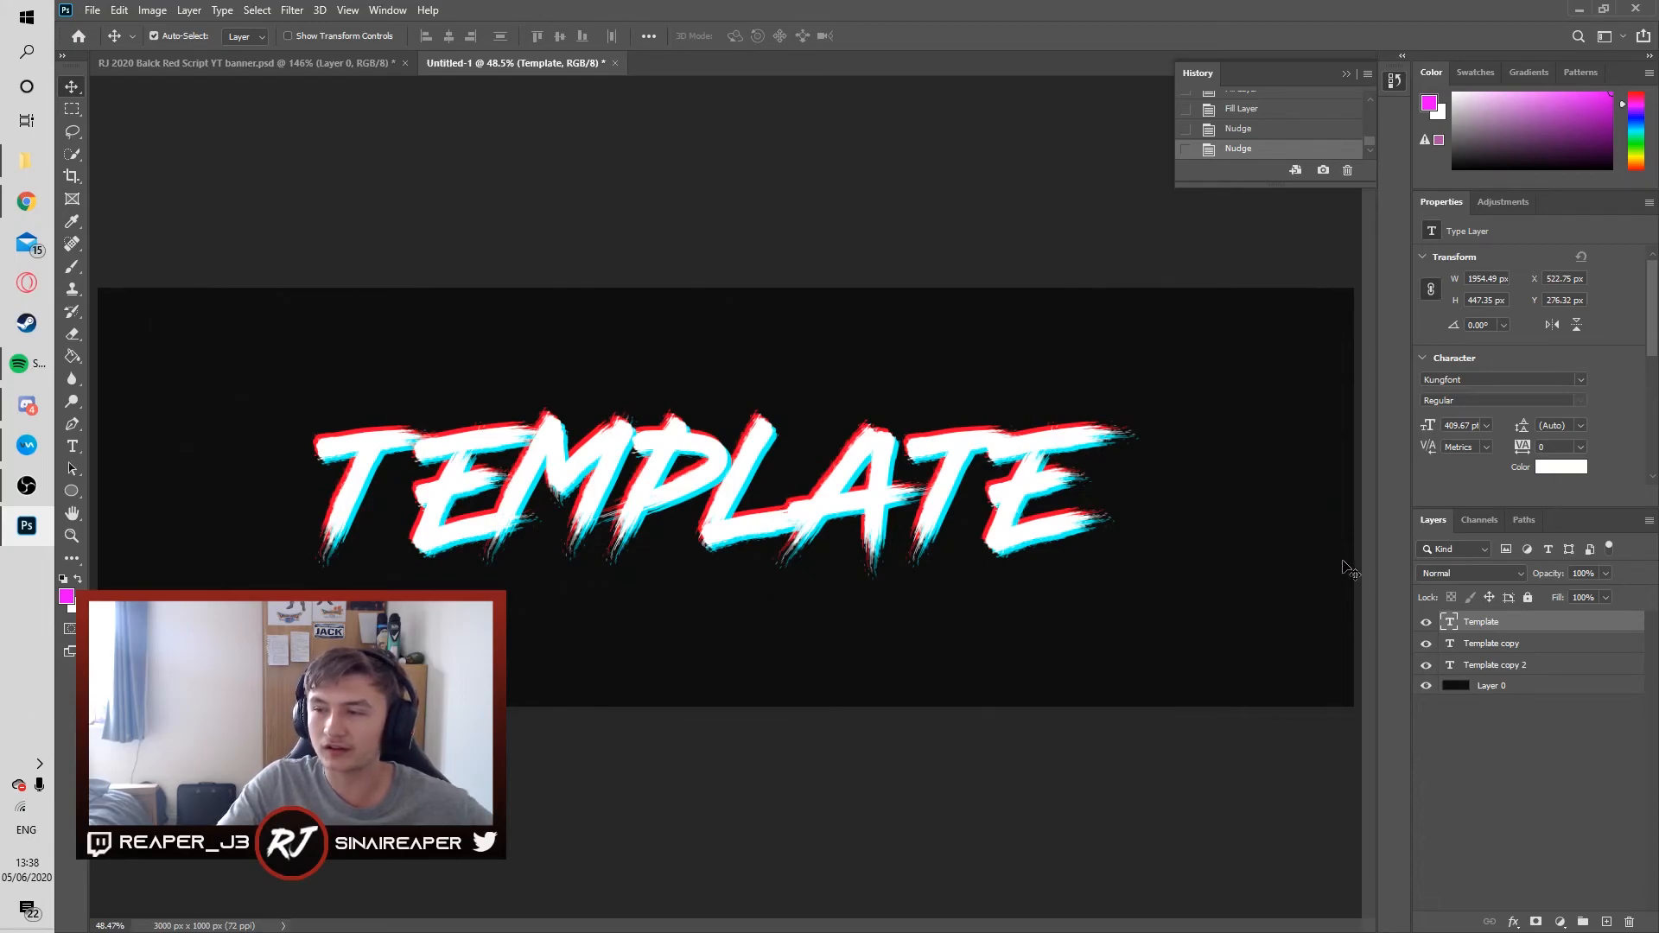
left_click(1548, 666, "shift")
key("ctrl")
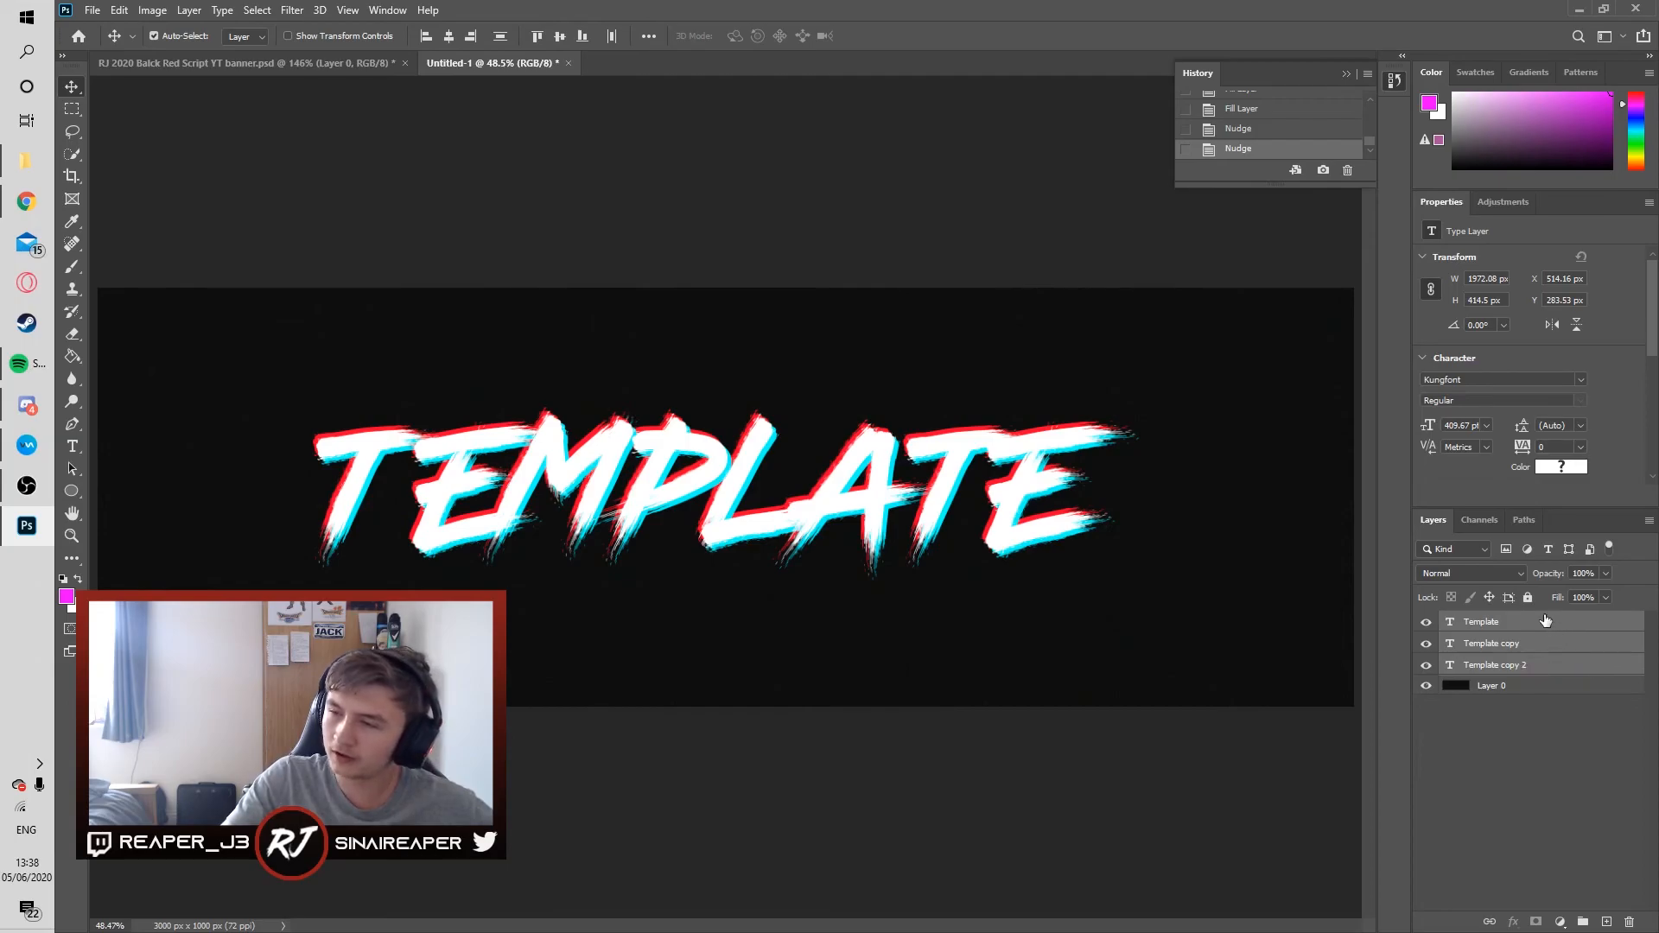
left_click(1545, 622)
left_click(1564, 669, "shift")
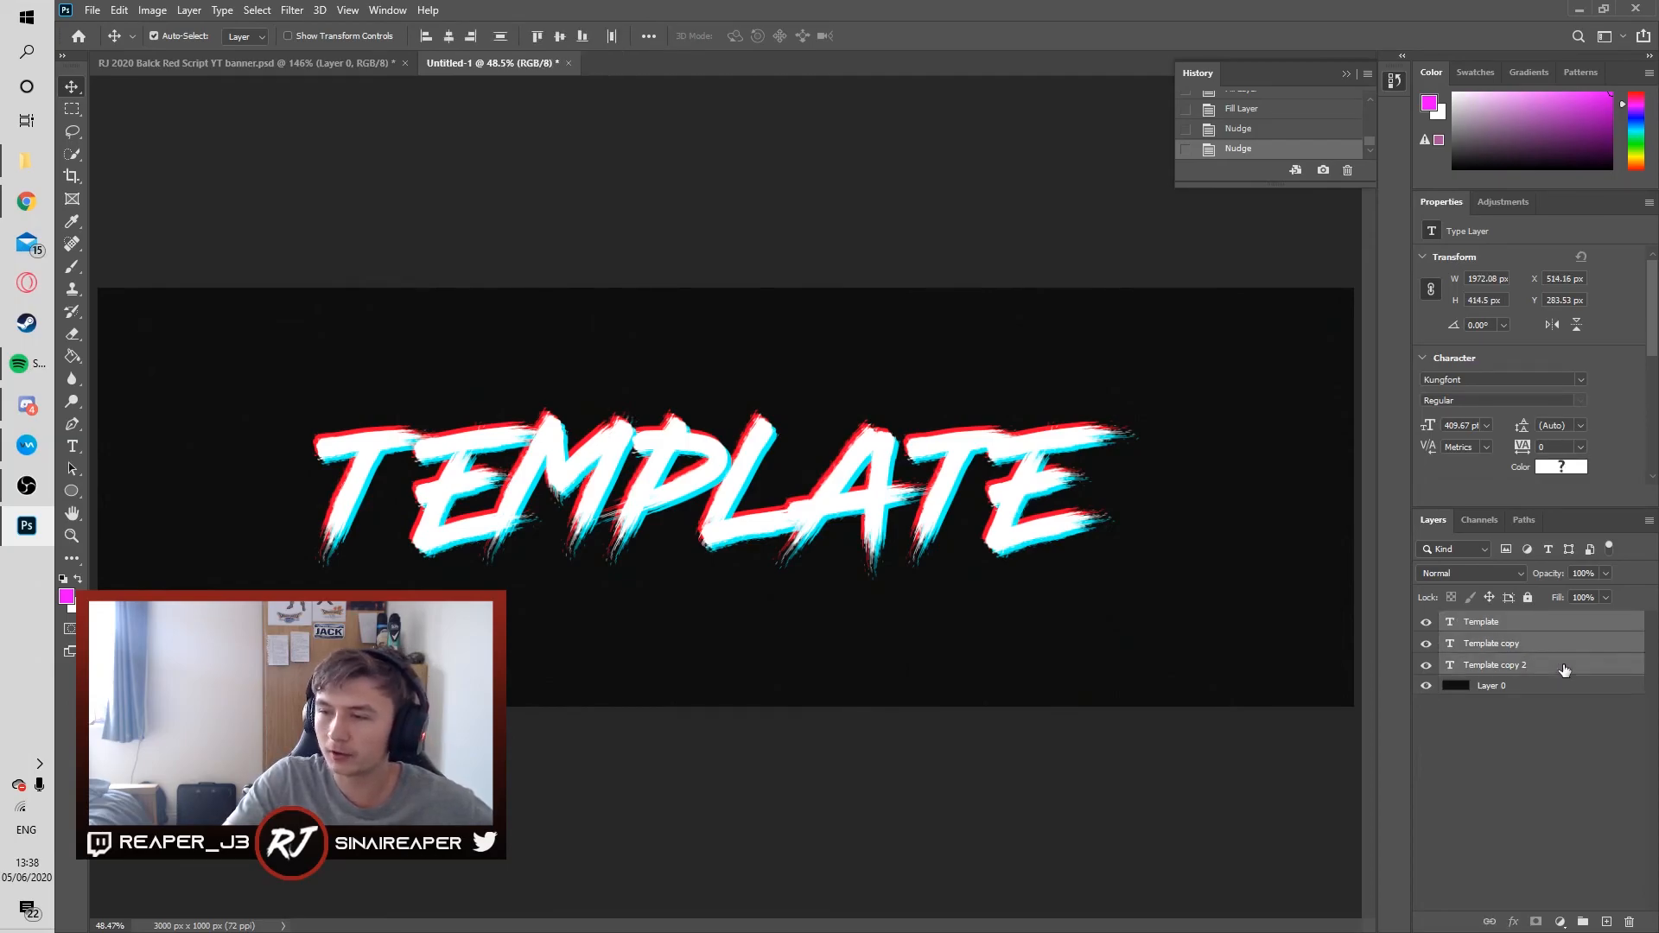
key("ctrl")
key("ctrl+g")
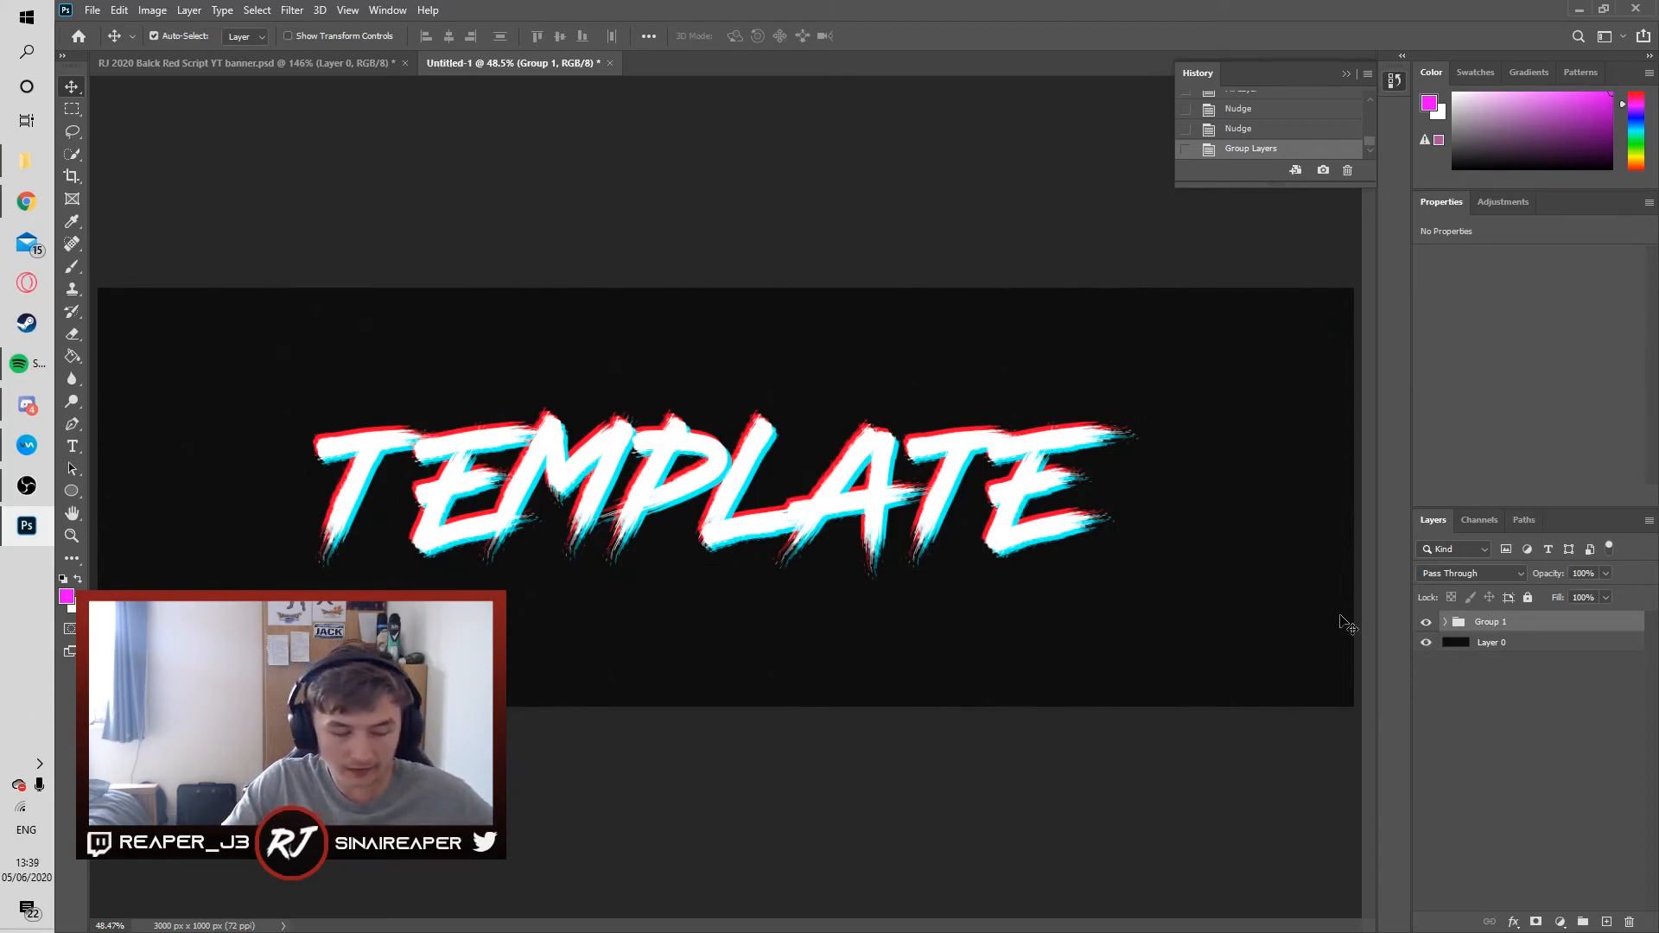
Step: Free Transform the lettering group to about 117% size and centre it on the banner at X 1500 px, Y 500 px
key("ctrl")
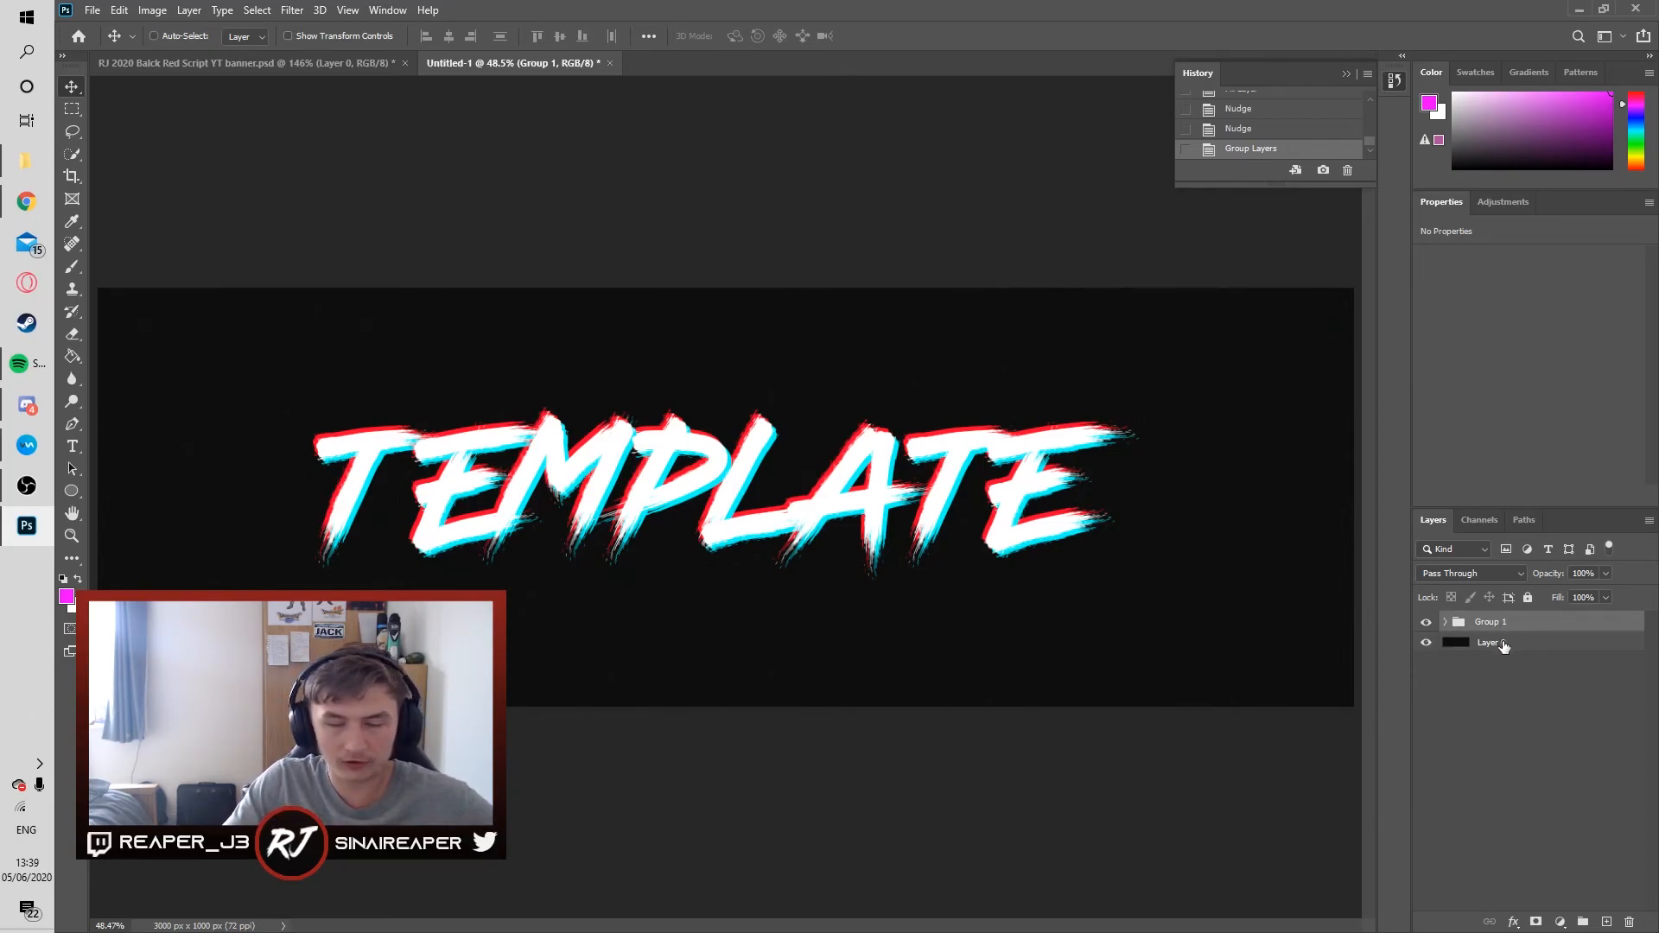
key("ctrl+t")
left_click_drag(1074, 581, 1101, 467)
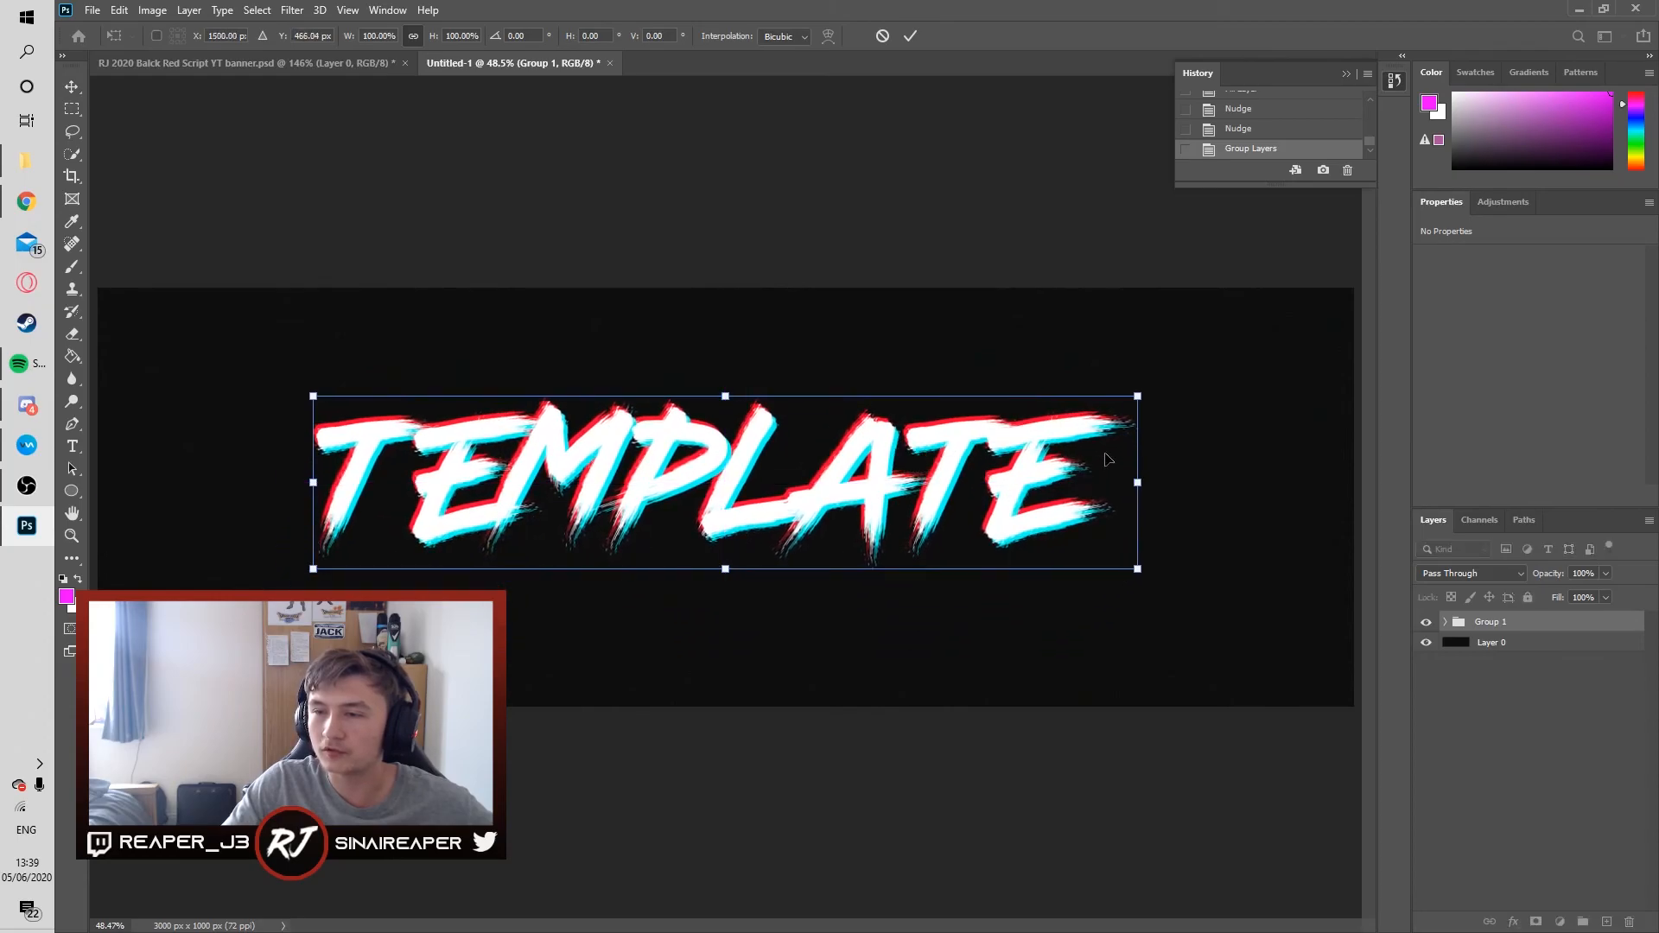
left_click_drag(1137, 396, 1278, 367)
left_click_drag(1023, 438, 951, 467)
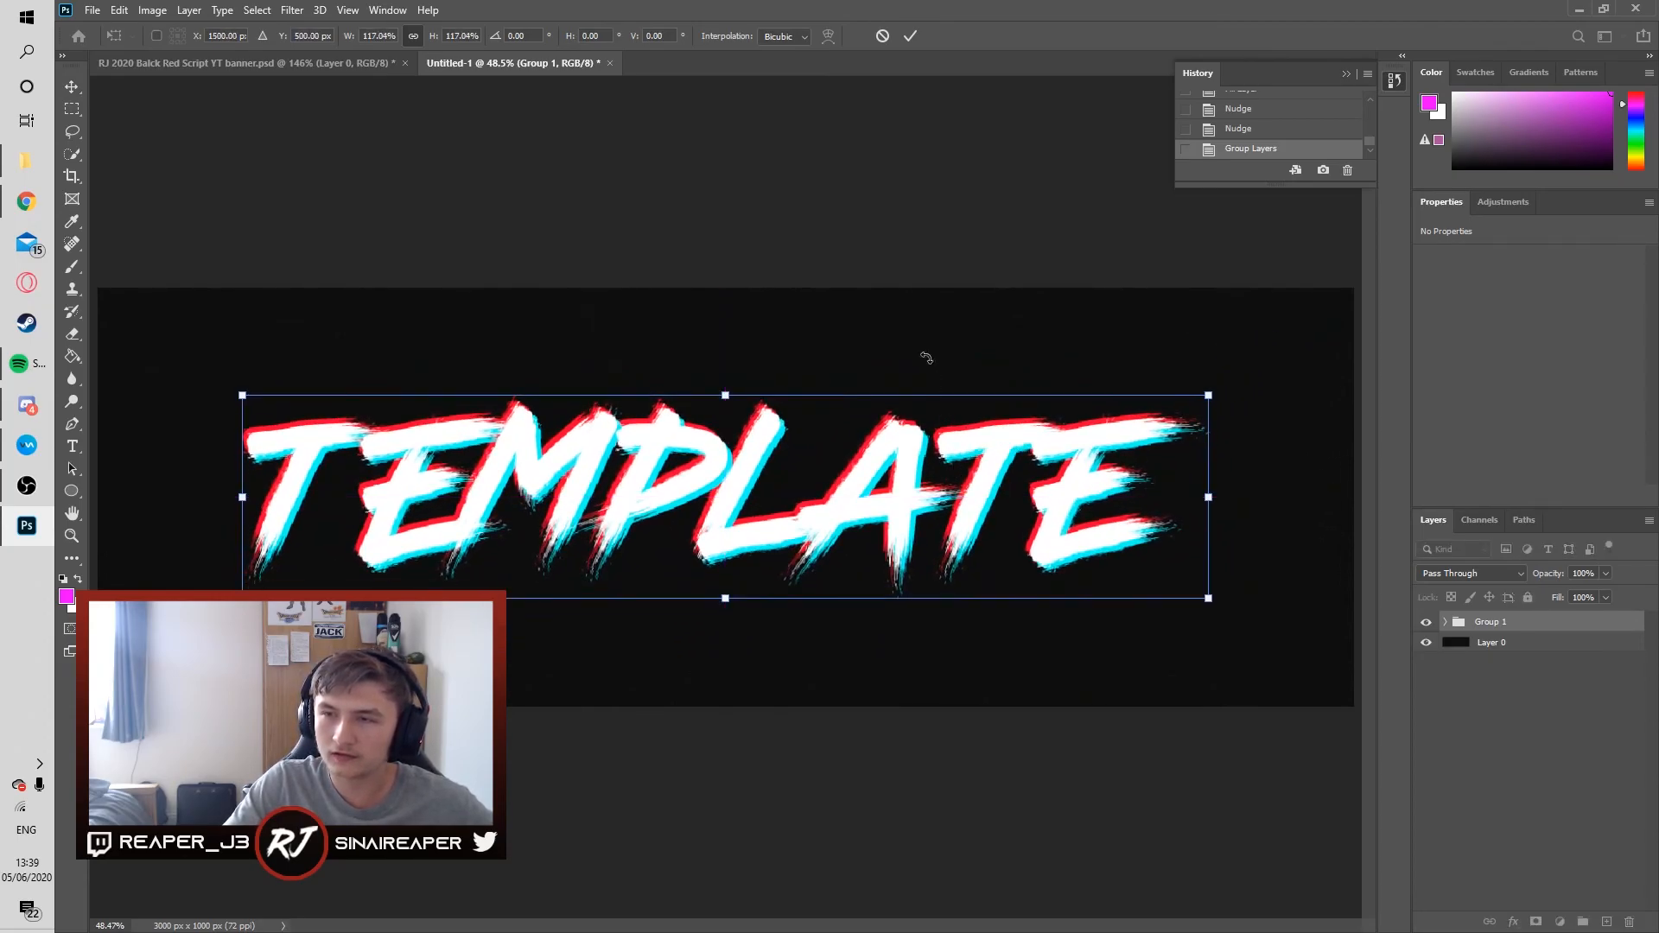
left_click(915, 34)
Step: Examine the enlarged TEMPLATE lettering and compare it with the lettering in the RJ 2020 Balck Red Script YT banner
scroll(940, 611, "down", 2)
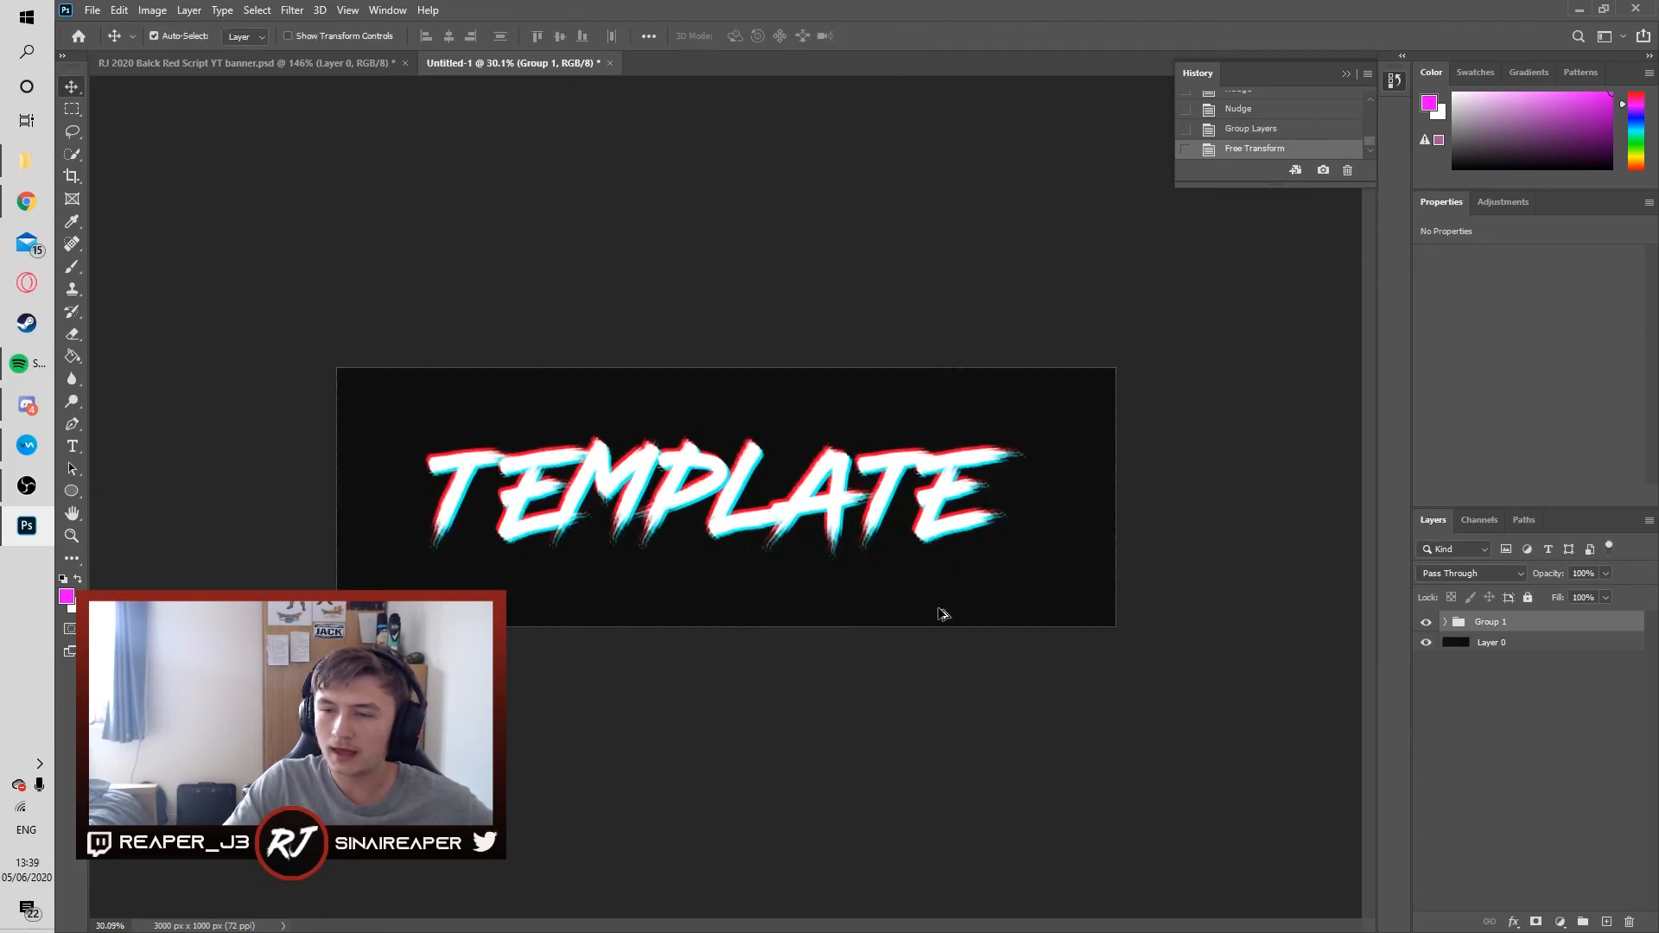
scroll(943, 633, "up", 2)
scroll(943, 634, "up", 2)
scroll(944, 637, "down", 2)
scroll(859, 667, "up", 2)
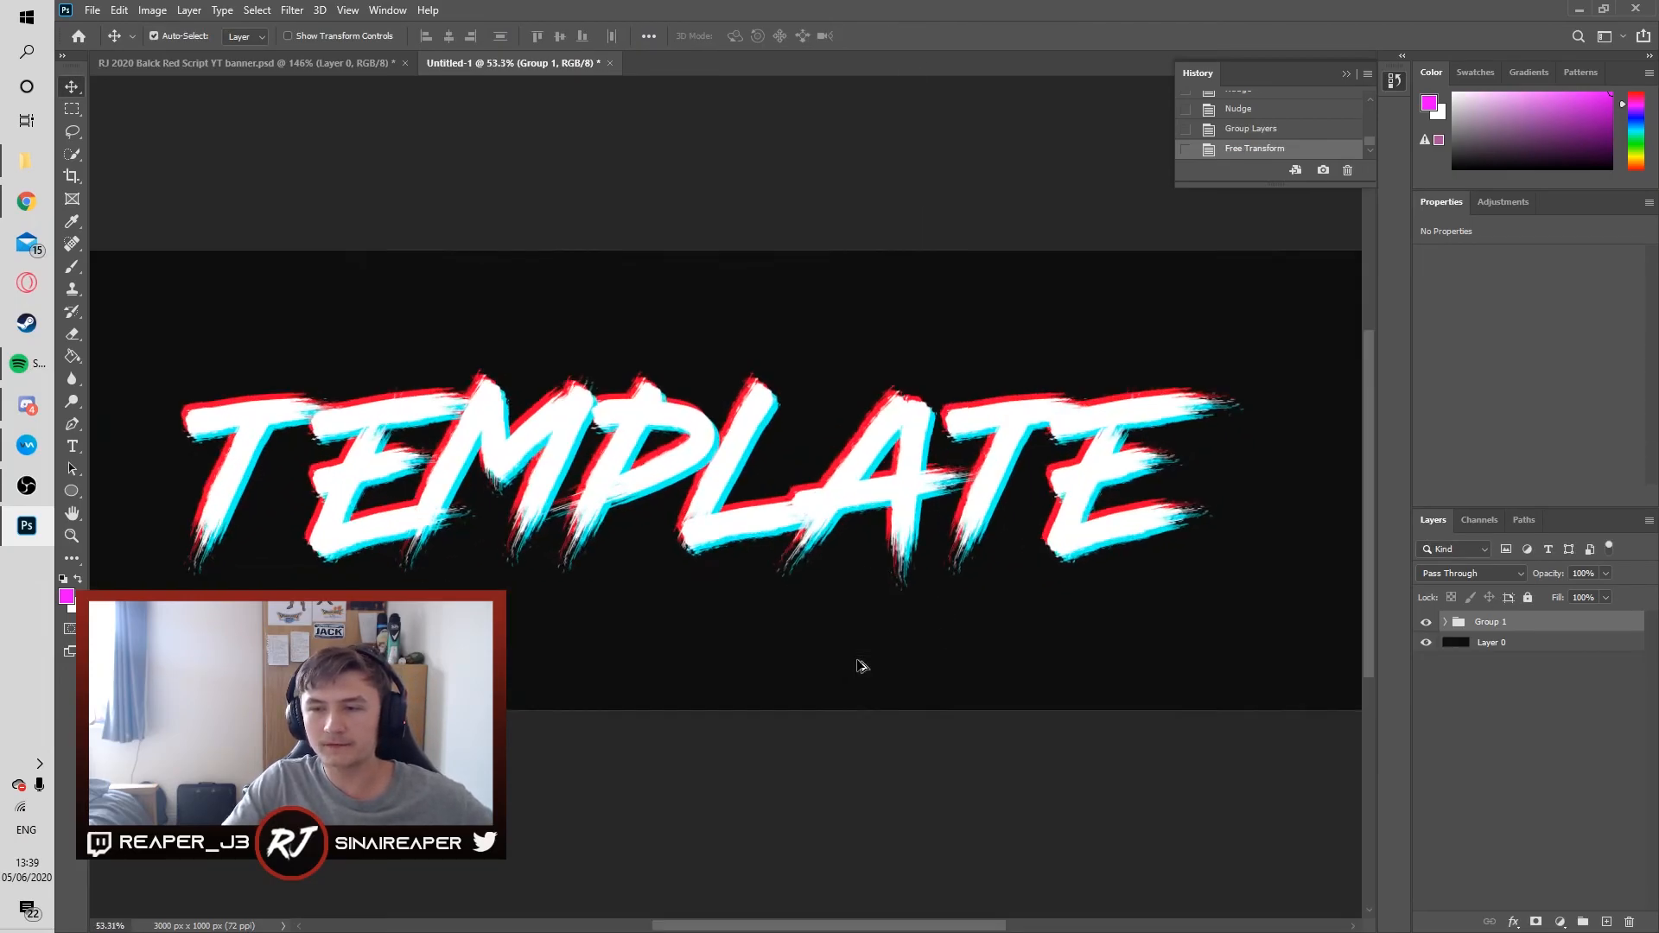
left_click(244, 70)
scroll(648, 626, "down", 2)
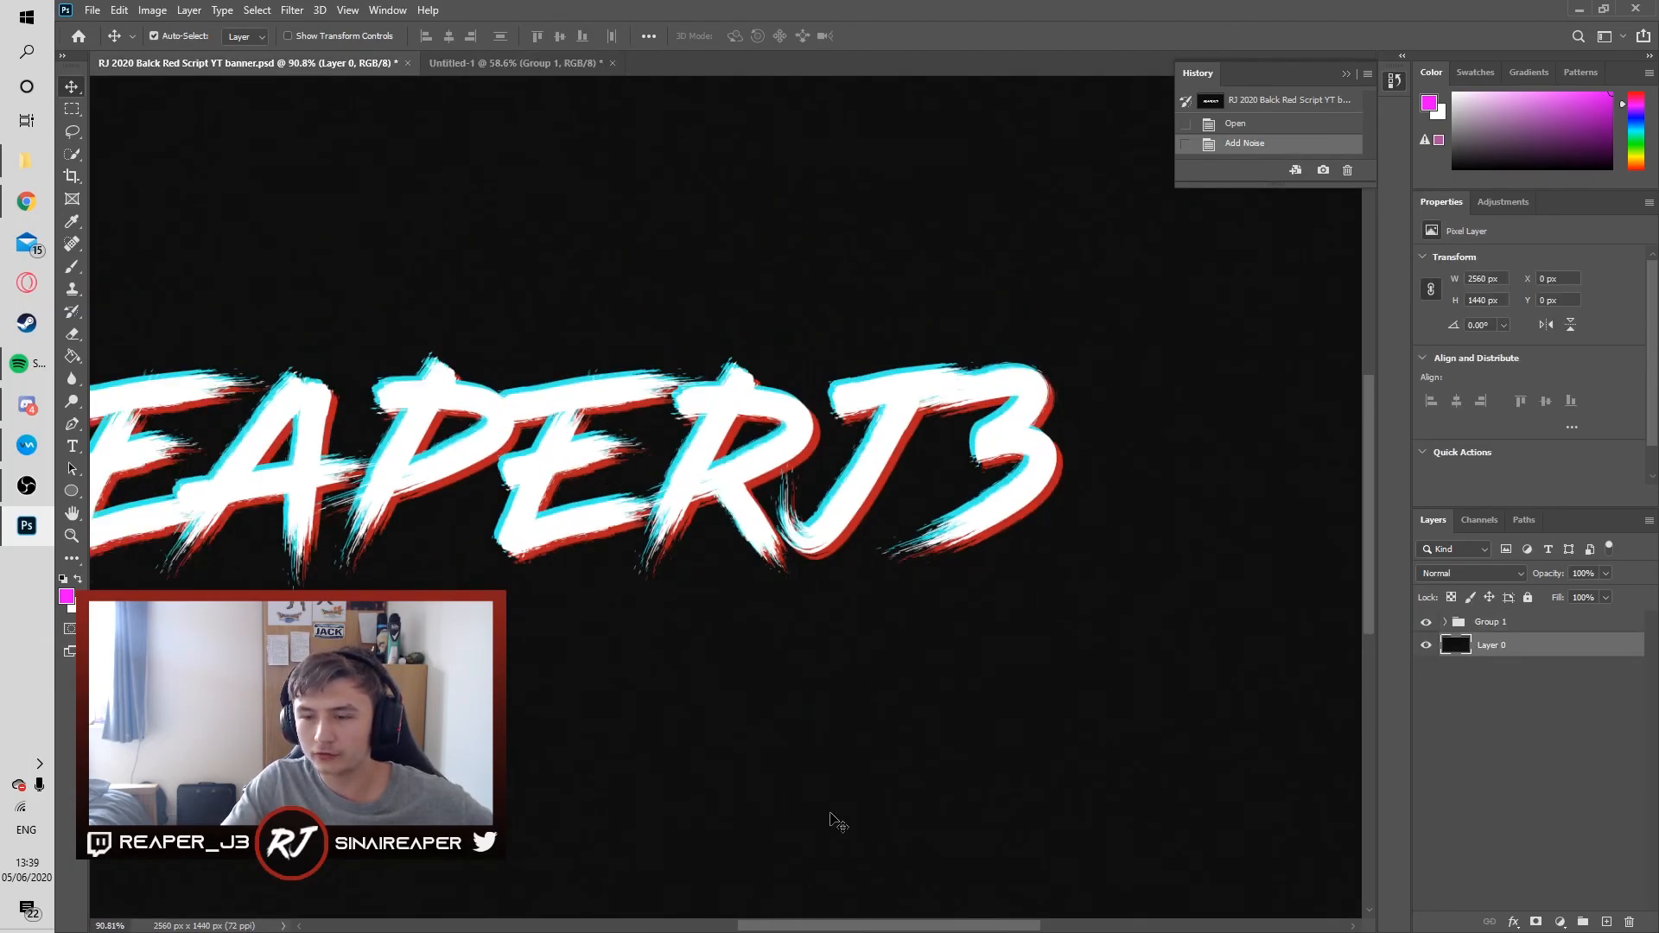
left_click_drag(855, 930, 798, 901)
left_click(543, 57)
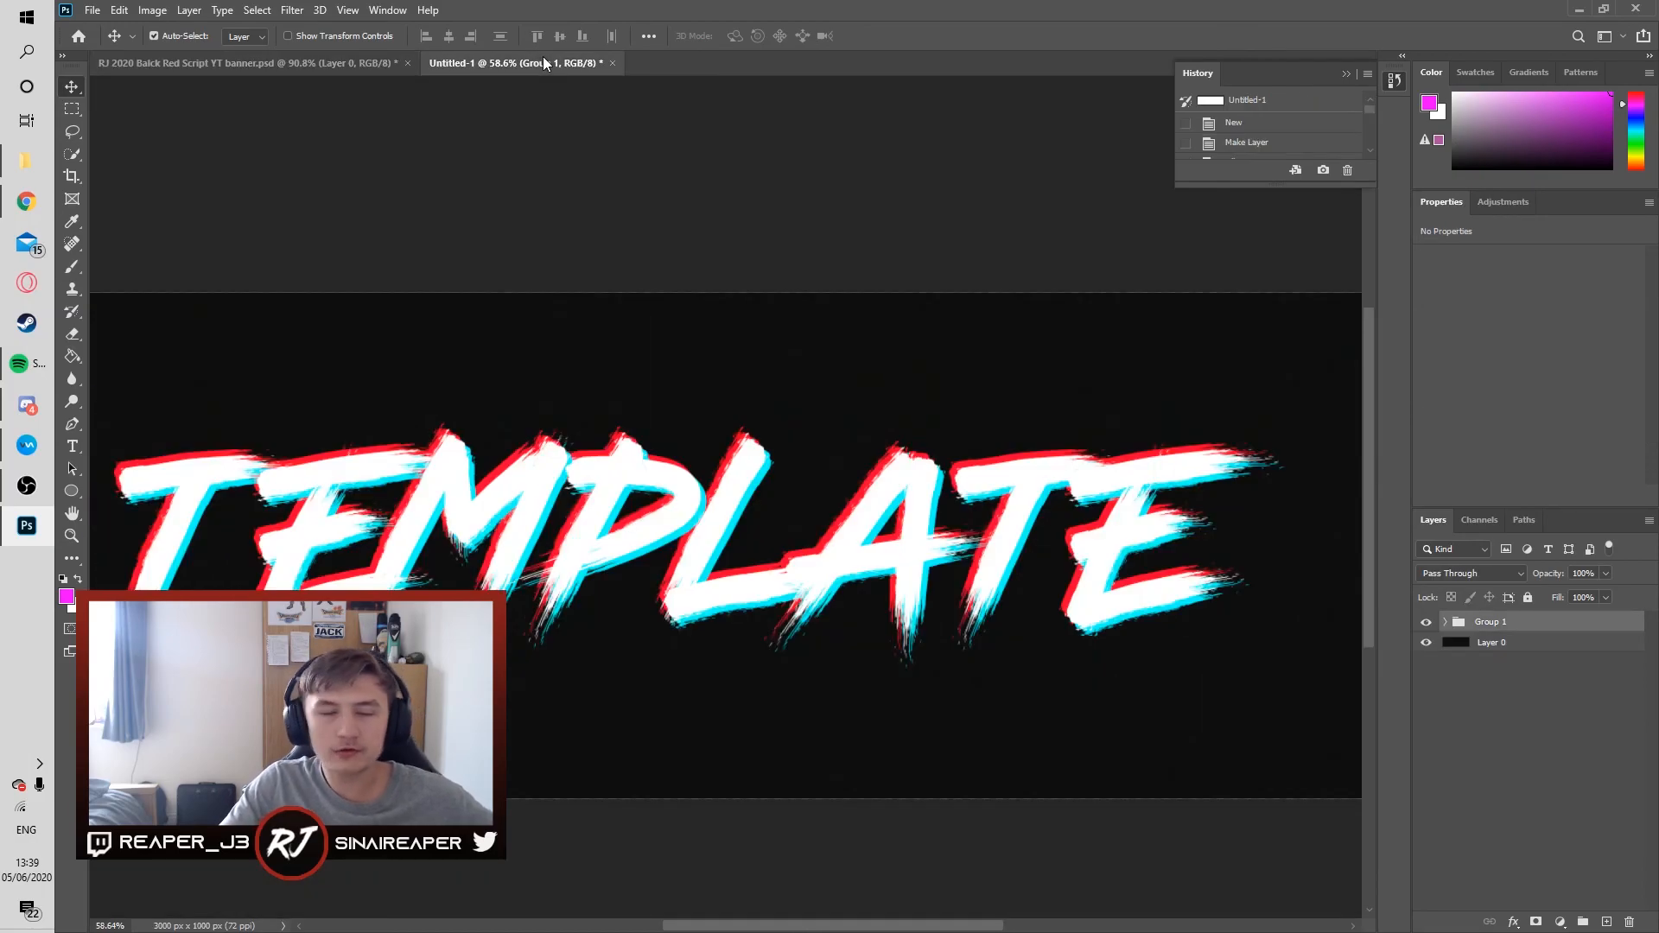